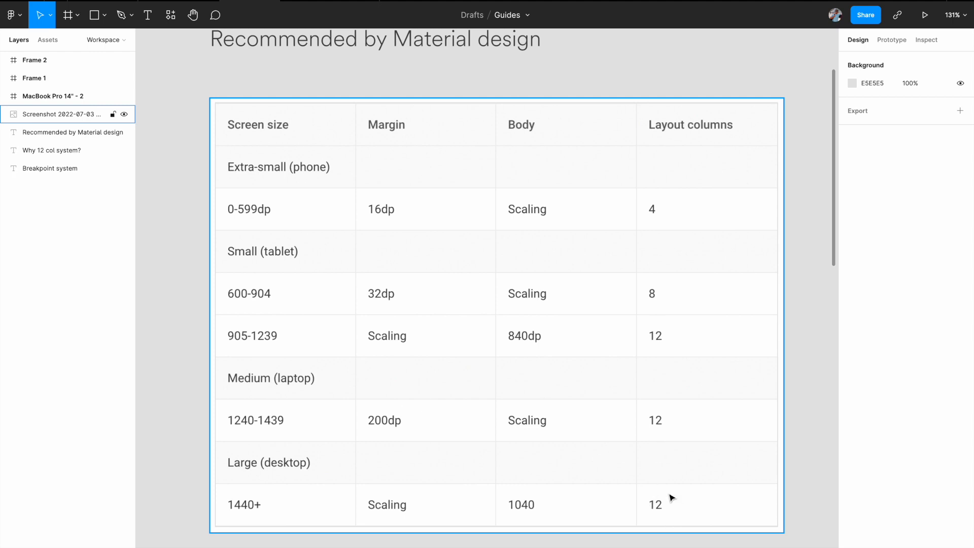
# - Examine the Material Design breakpoint table for the recommended margins, body widths and column counts per screen size
pyautogui.hscroll(2, 656, 489)
pyautogui.hscroll(1, 656, 489)
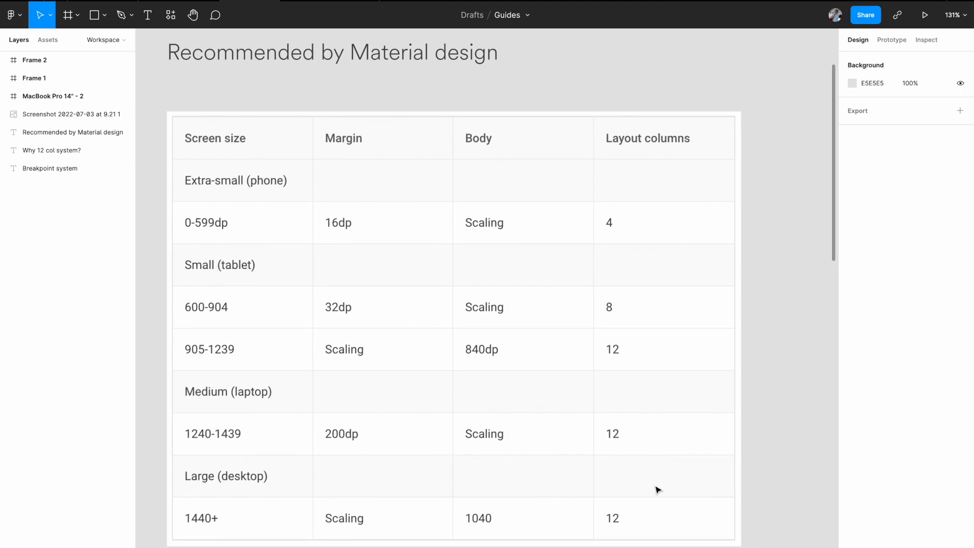
pyautogui.keyDown('ctrl'); pyautogui.scroll(-5, 657, 488); pyautogui.keyUp('ctrl')
pyautogui.scroll(-3, 657, 489)
pyautogui.scroll(-5, 656, 488)
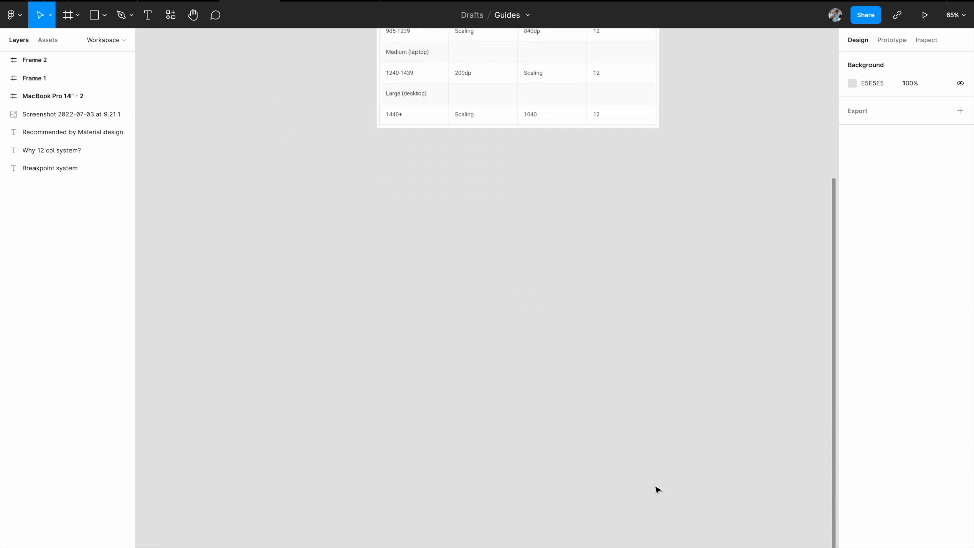
pyautogui.scroll(5, 657, 488)
pyautogui.keyDown('ctrl'); pyautogui.scroll(4, 491, 324); pyautogui.keyUp('ctrl')
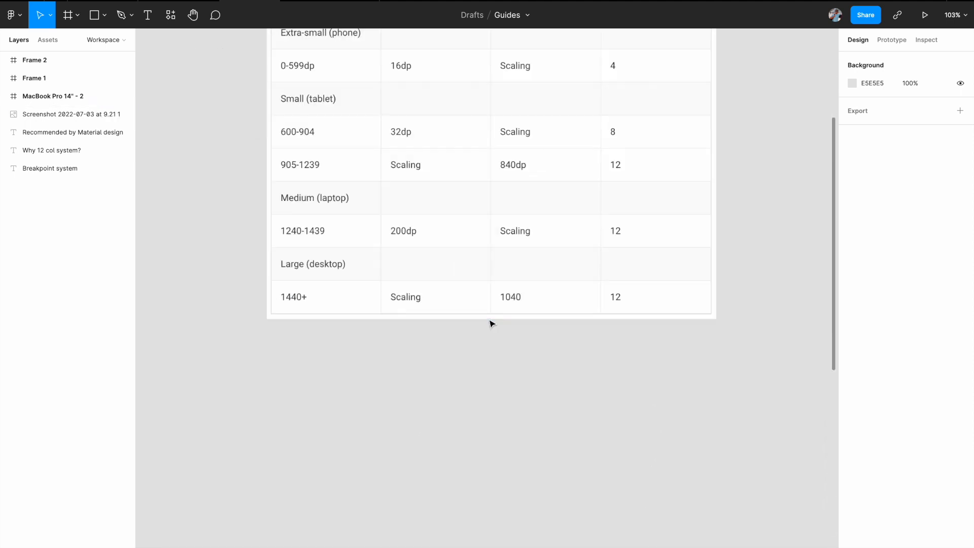
pyautogui.scroll(3, 491, 323)
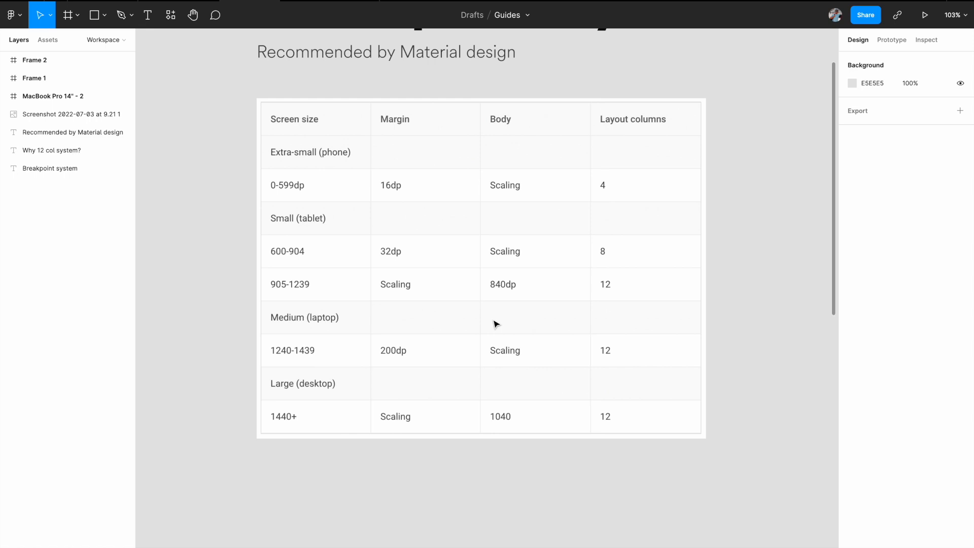
# - Add a MacBook Pro 14" frame (1512 × 982) and place it below the breakpoint table at about X -338, Y 694
pyautogui.click(495, 324)
pyautogui.keyDown('ctrl'); pyautogui.scroll(-4, 544, 357); pyautogui.keyUp('ctrl')
pyautogui.scroll(-2, 441, 381)
pyautogui.press('f')
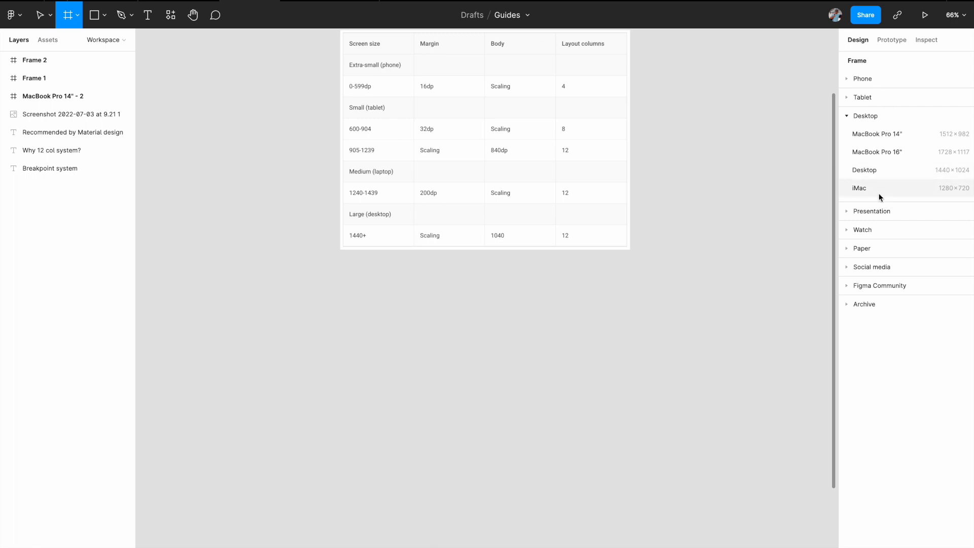
pyautogui.click(875, 135)
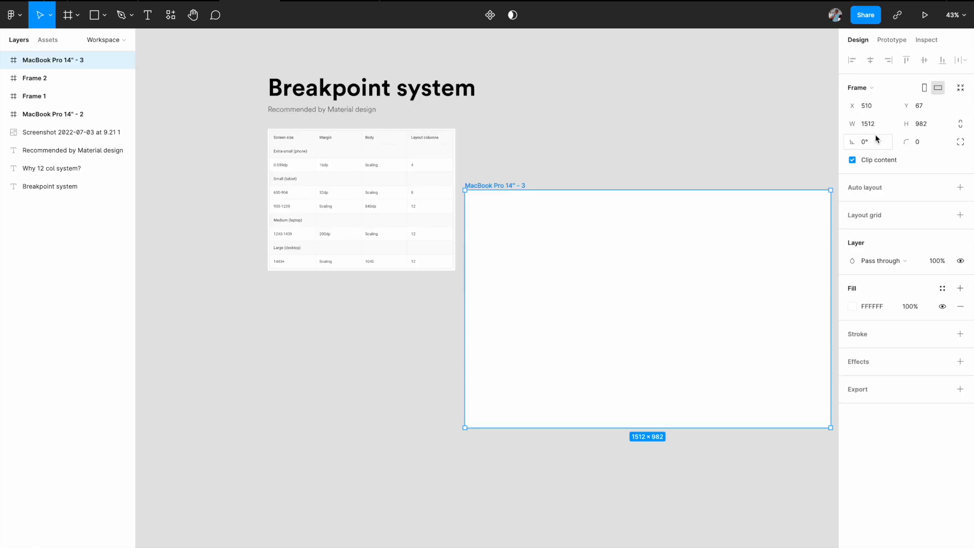
pyautogui.moveTo(505, 187); pyautogui.dragTo(296, 337)
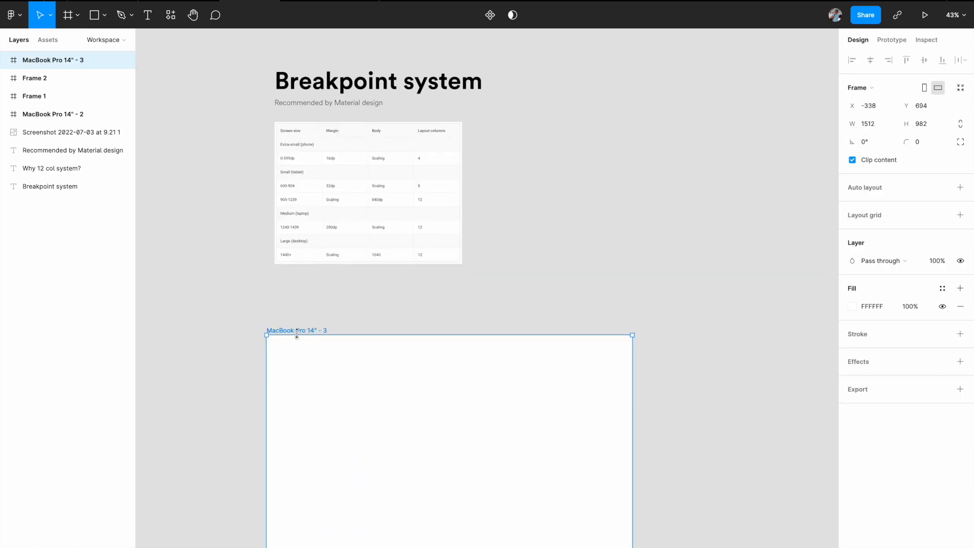
# - Add a layout grid to the new MacBook Pro 14" frame and change its type from Grid to Columns
pyautogui.scroll(-3, 299, 339)
pyautogui.hscroll(-3, 299, 339)
pyautogui.scroll(5, 299, 339)
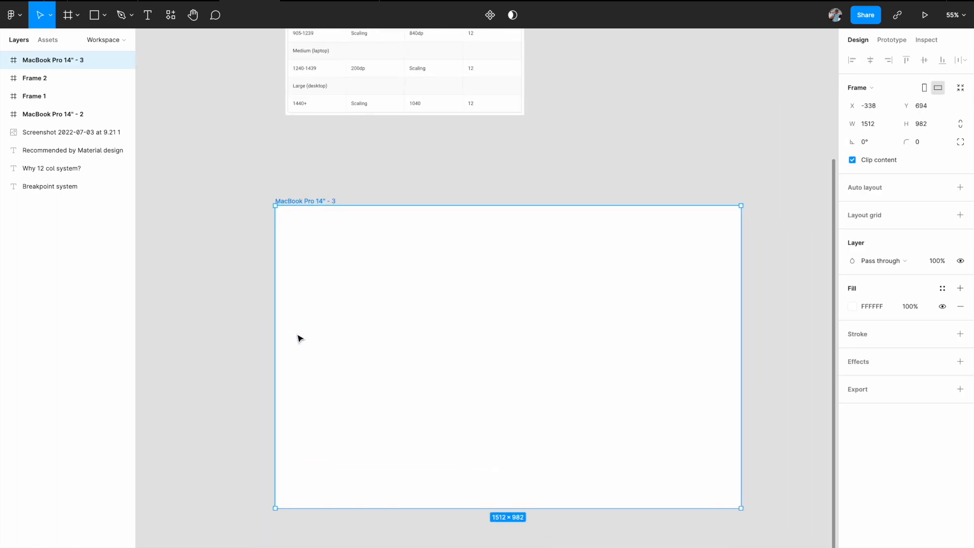
pyautogui.scroll(-3, 300, 339)
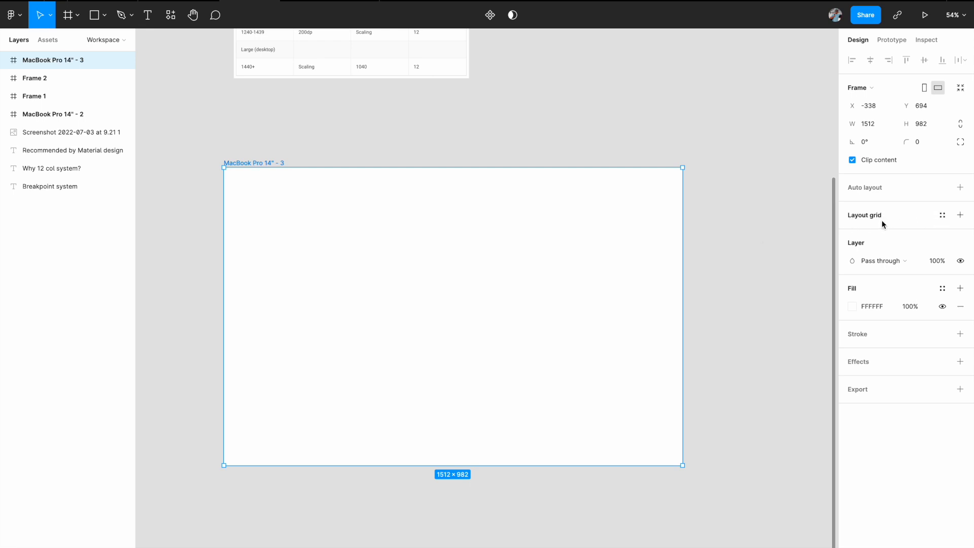
pyautogui.click(960, 216)
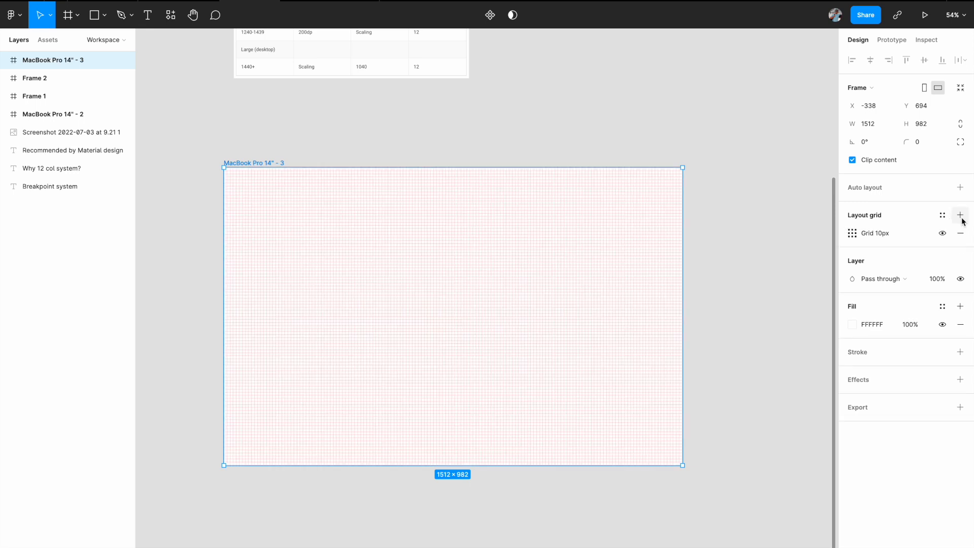
pyautogui.click(855, 236)
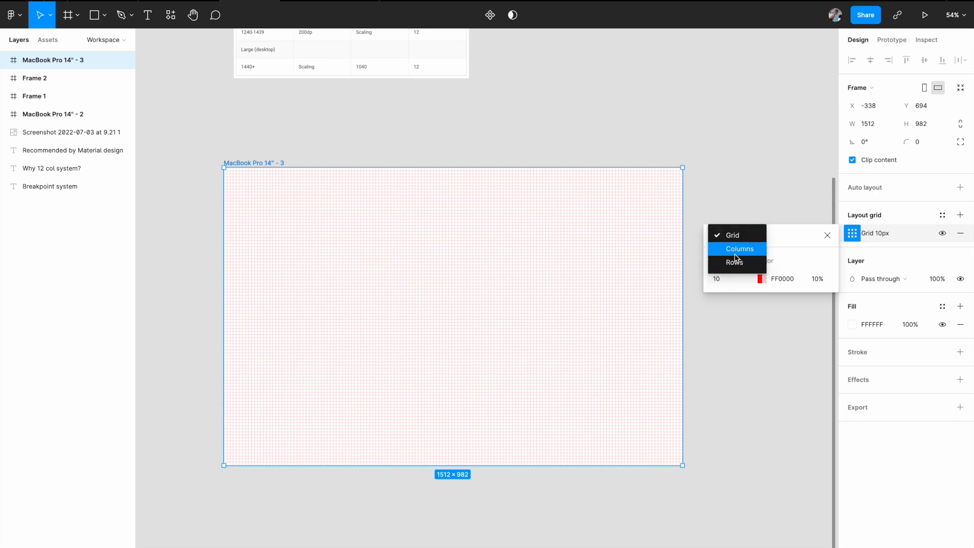
pyautogui.click(737, 252)
# - Consult the breakpoint table for the layout columns and set the frame's column count to 12
pyautogui.scroll(3, 605, 228)
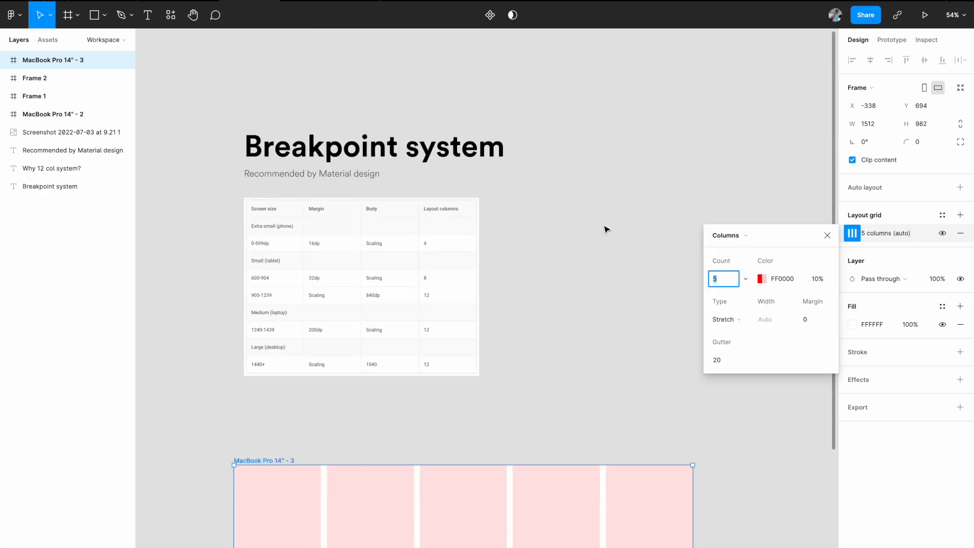
pyautogui.scroll(5, 604, 228)
pyautogui.hscroll(-2, 491, 259)
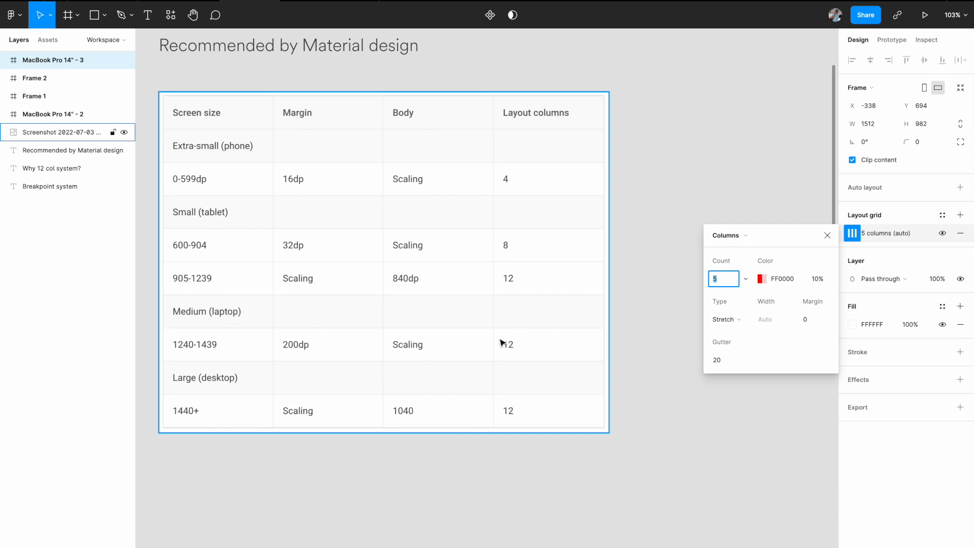
pyautogui.scroll(-10, 499, 345)
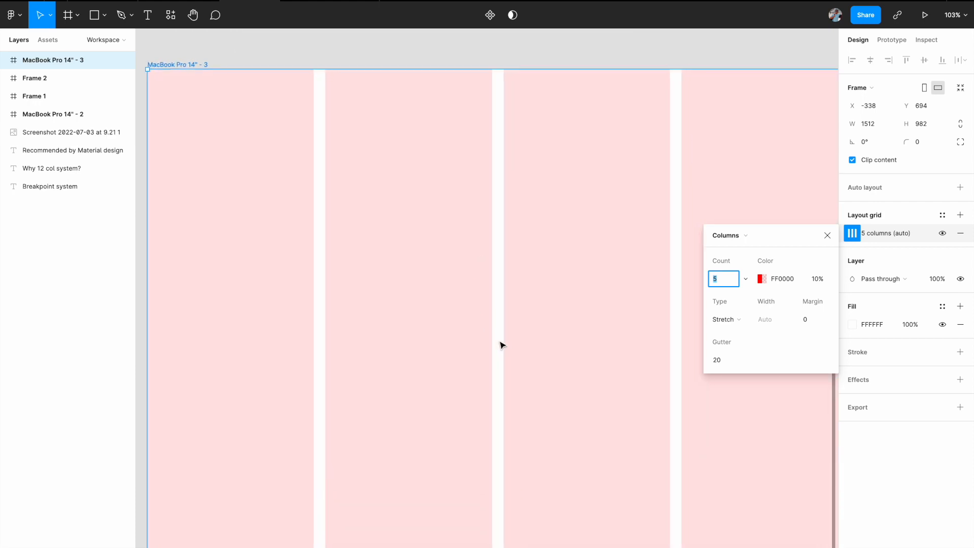
pyautogui.click(724, 282)
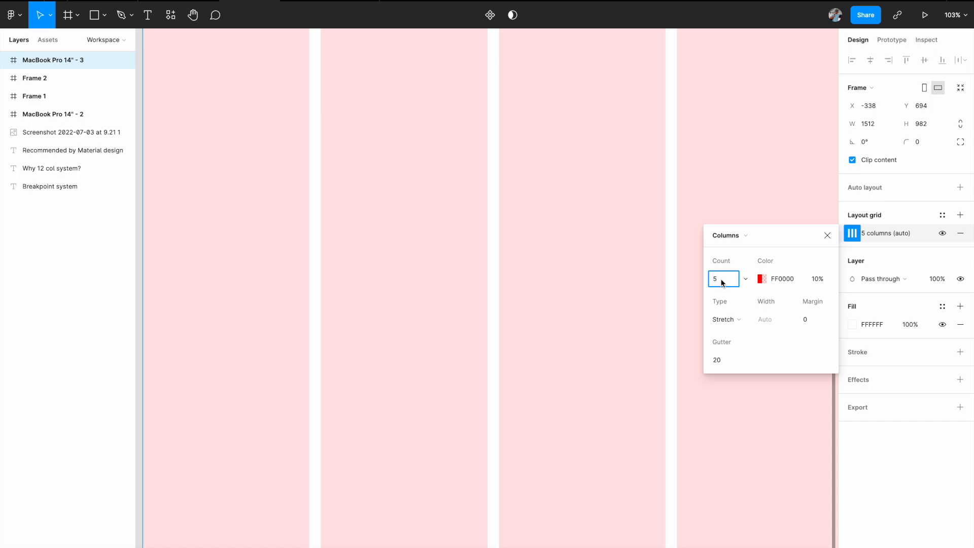
pyautogui.write('12')
pyautogui.press('Return')
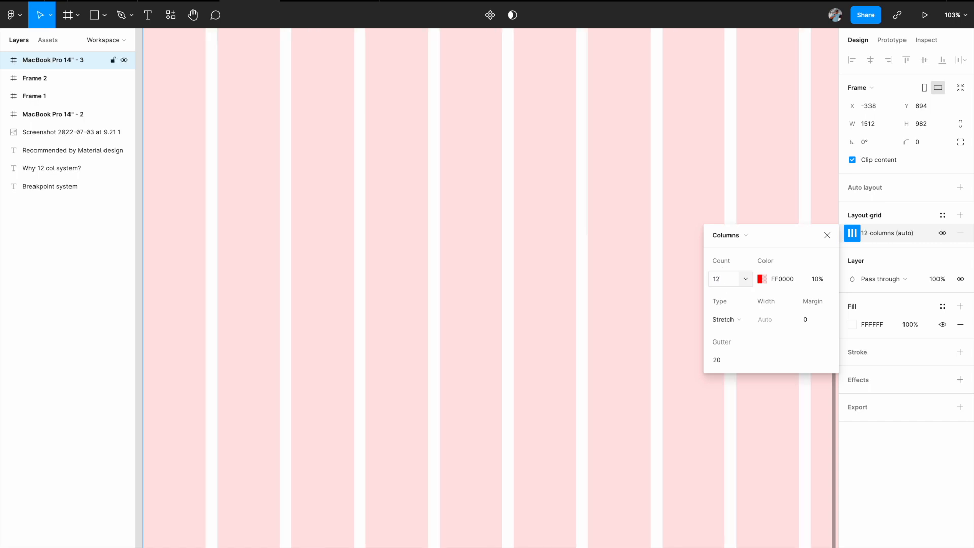
# - Choose Stretch as the alignment type of the 12-column layout grid
pyautogui.scroll(-5, 603, 327)
pyautogui.scroll(1, 603, 327)
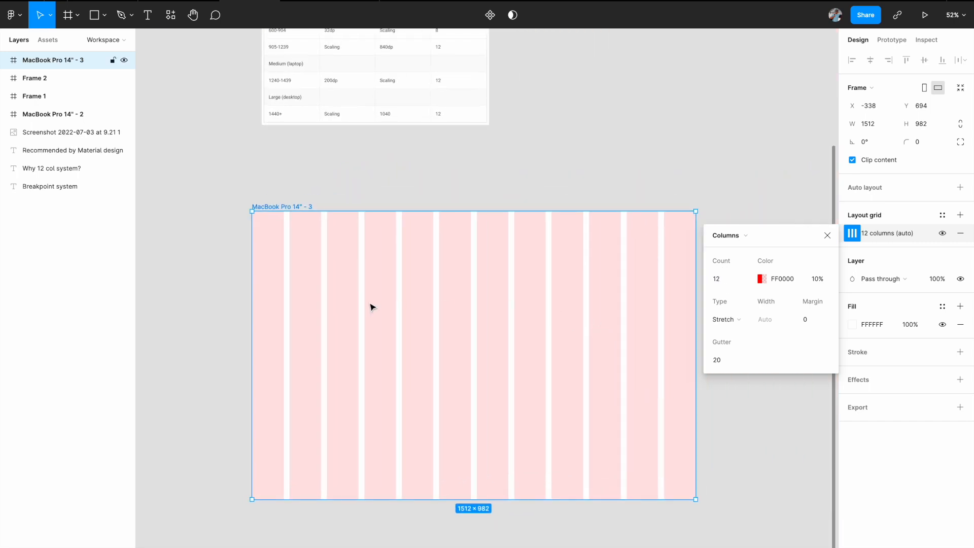
pyautogui.hscroll(2, 657, 308)
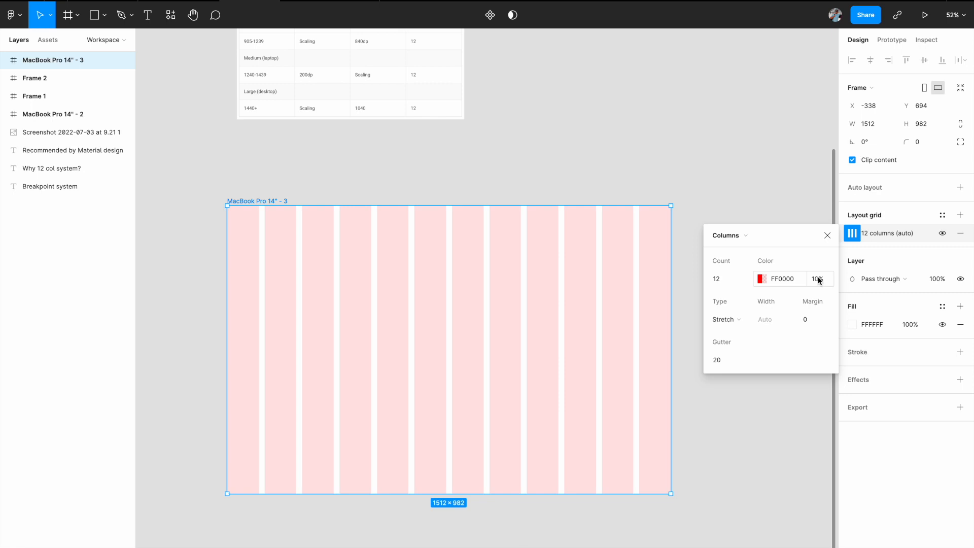
pyautogui.click(728, 325)
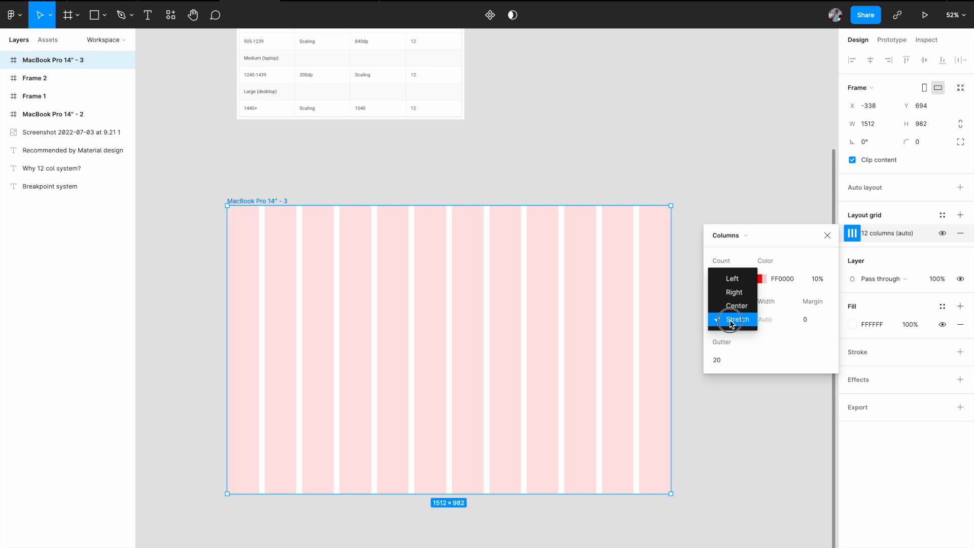
pyautogui.click(730, 319)
# - Consult the breakpoint table's margin values and set the column grid's margin to 200
pyautogui.scroll(3, 618, 305)
pyautogui.hscroll(-2, 619, 304)
pyautogui.scroll(5, 437, 226)
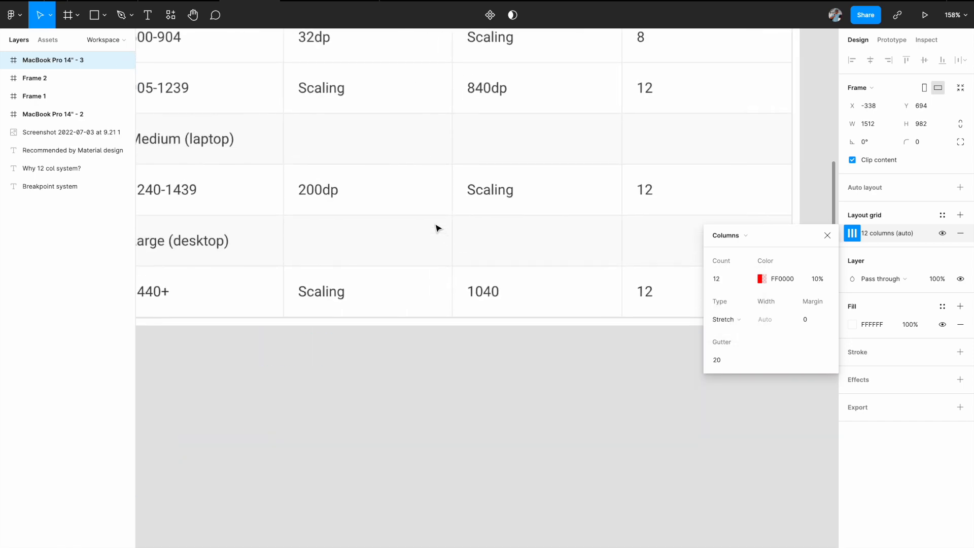
pyautogui.scroll(-5, 491, 211)
pyautogui.scroll(-2, 491, 211)
pyautogui.hscroll(2, 491, 211)
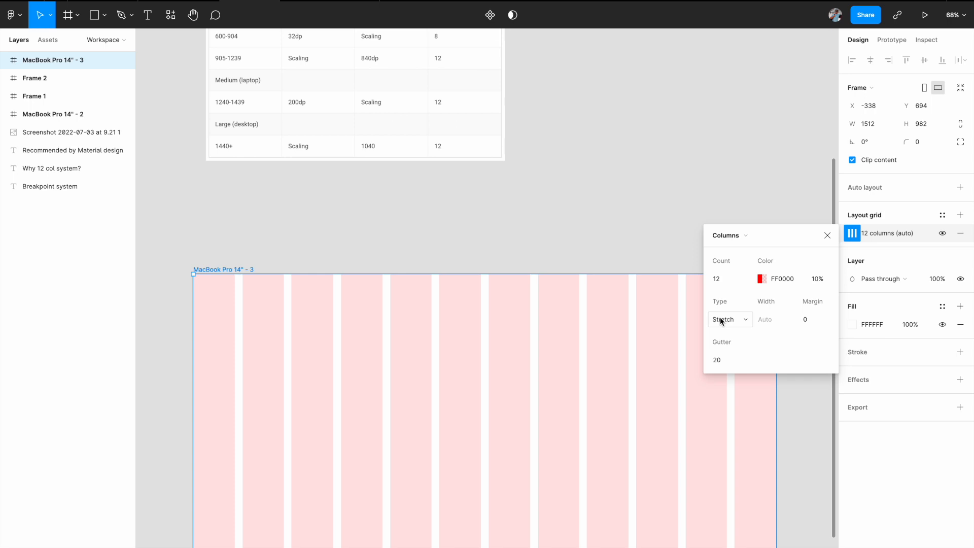
pyautogui.scroll(-2, 628, 332)
pyautogui.hscroll(2, 628, 333)
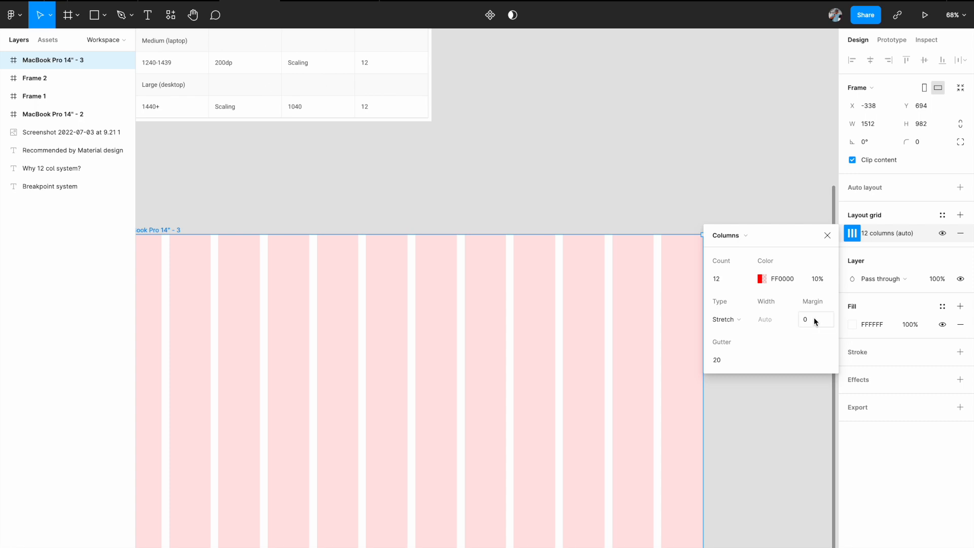
pyautogui.scroll(-3, 598, 330)
pyautogui.scroll(3, 459, 243)
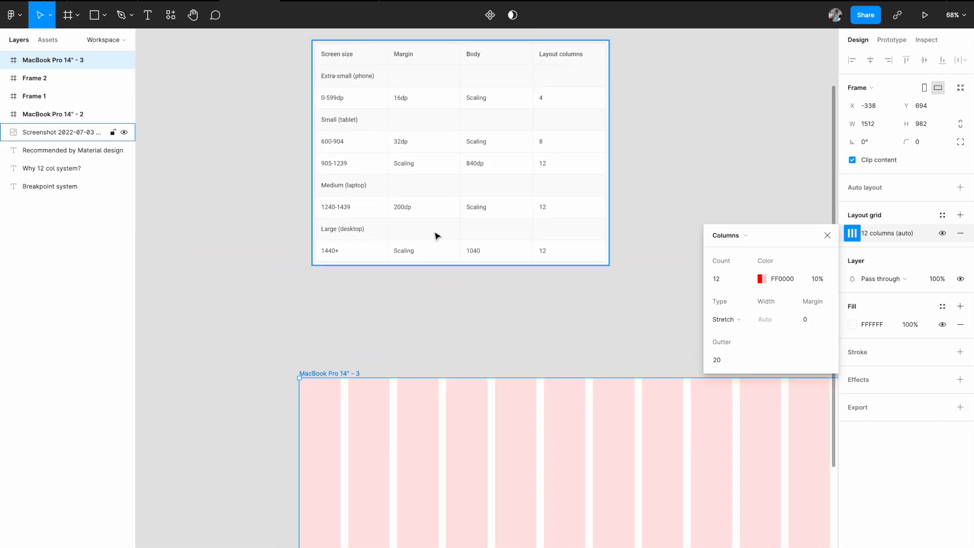
pyautogui.click(811, 321)
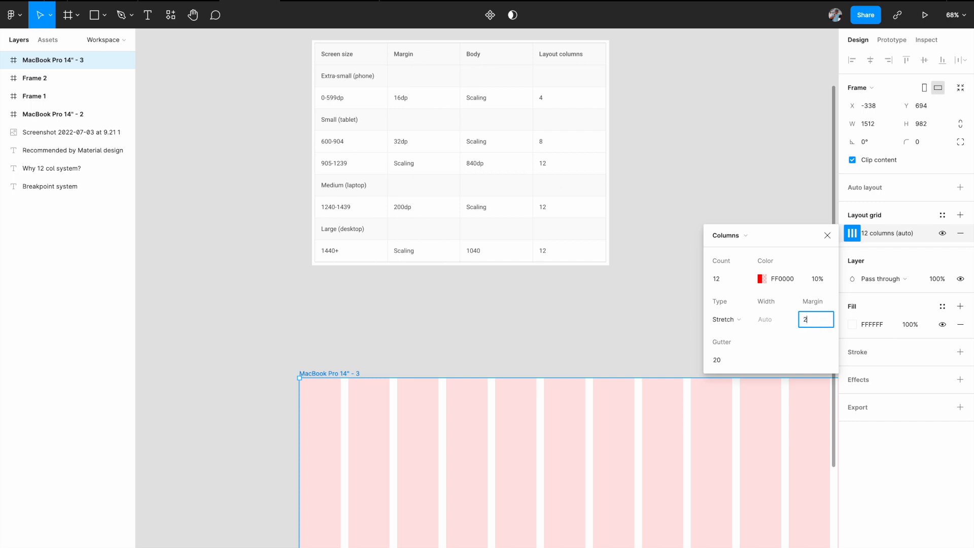
pyautogui.press('Return')
pyautogui.hscroll(2, 465, 384)
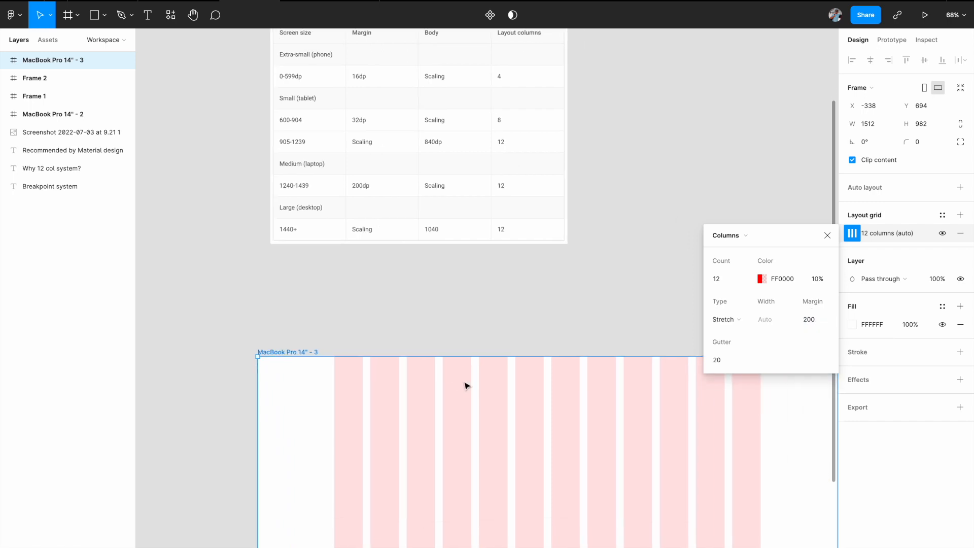
# - Set the column grid's gutter to 24 and close the grid settings
pyautogui.hscroll(2, 660, 363)
pyautogui.scroll(-1, 660, 363)
pyautogui.hscroll(2, 609, 305)
pyautogui.scroll(-1, 609, 304)
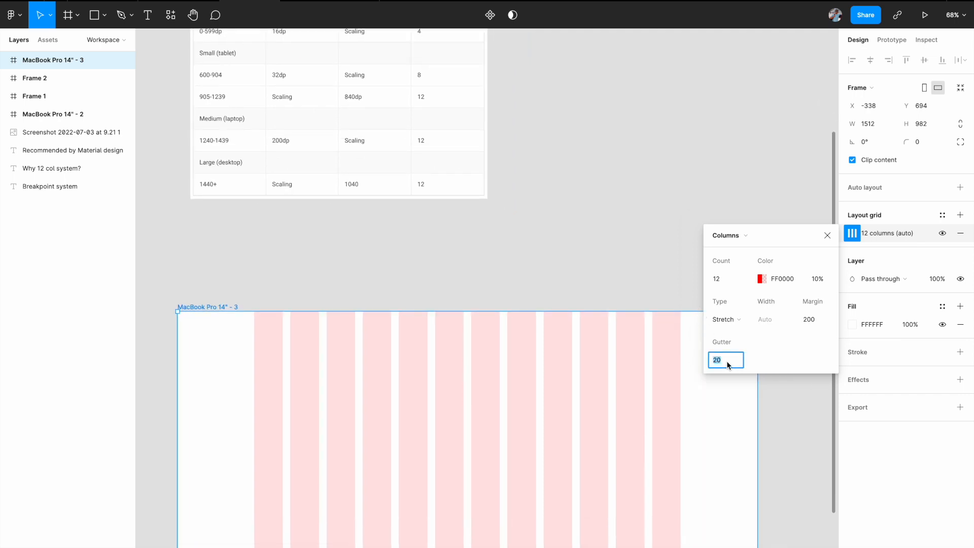
pyautogui.press('BackSpace')
pyautogui.write('24')
pyautogui.press('Return')
pyautogui.scroll(-5, 552, 352)
pyautogui.hscroll(-1, 552, 352)
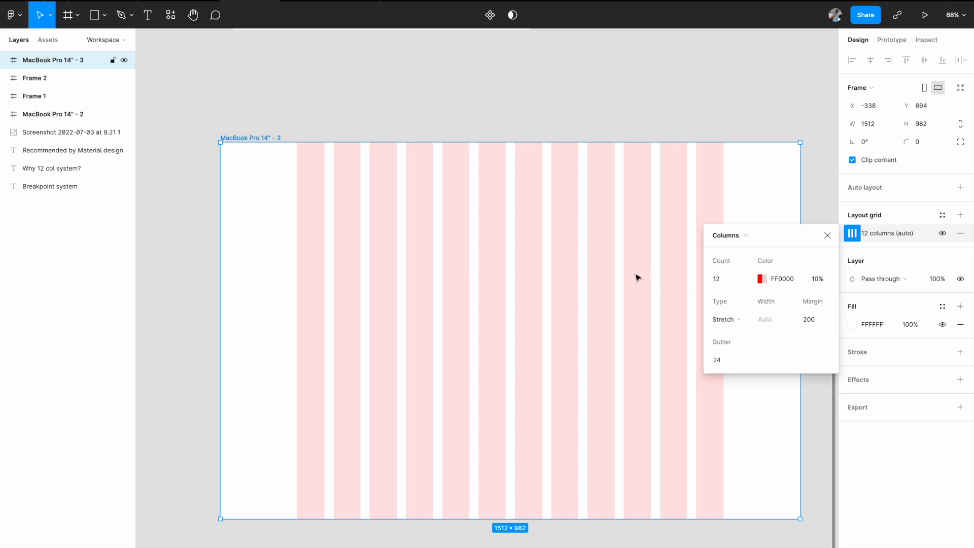
pyautogui.hscroll(2, 557, 376)
pyautogui.scroll(1, 557, 376)
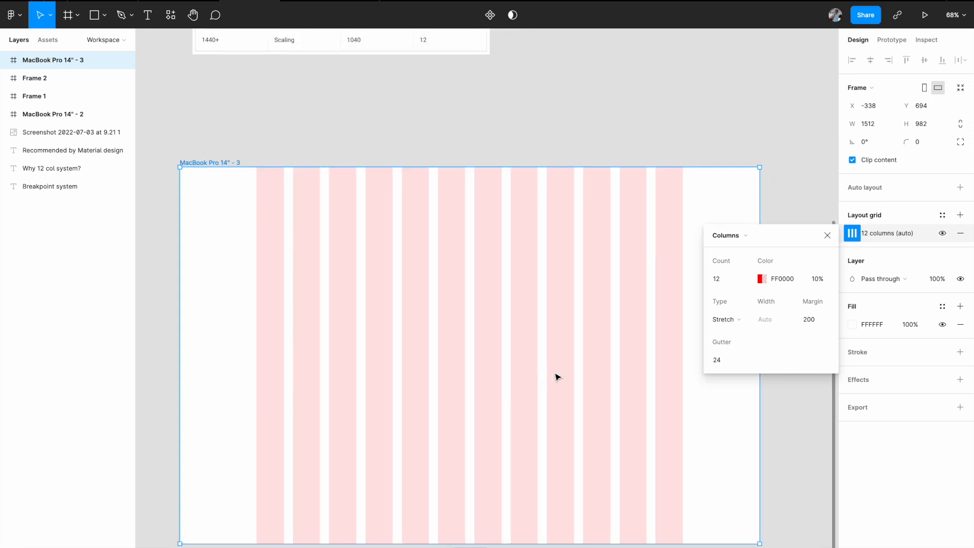
pyautogui.scroll(-3, 557, 377)
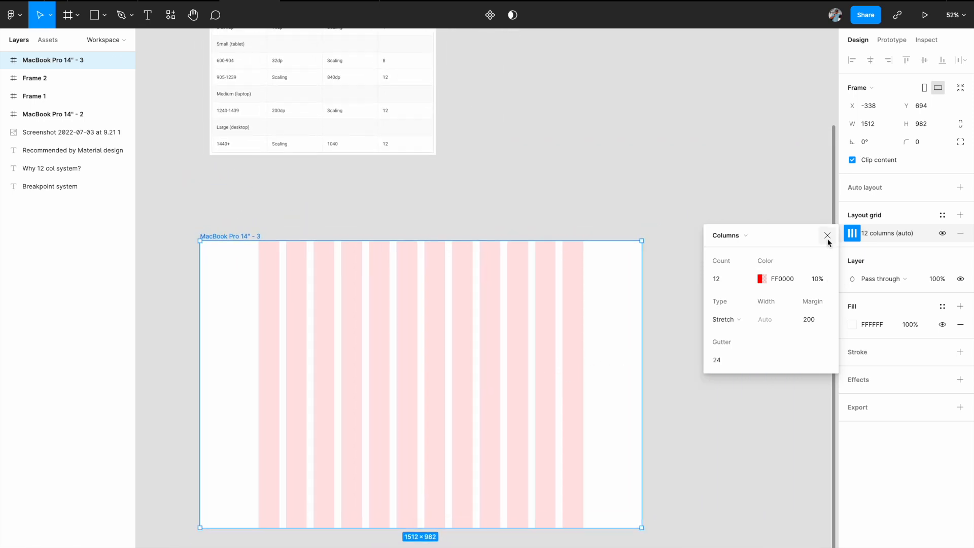
pyautogui.scroll(-2, 634, 332)
pyautogui.hscroll(1, 635, 332)
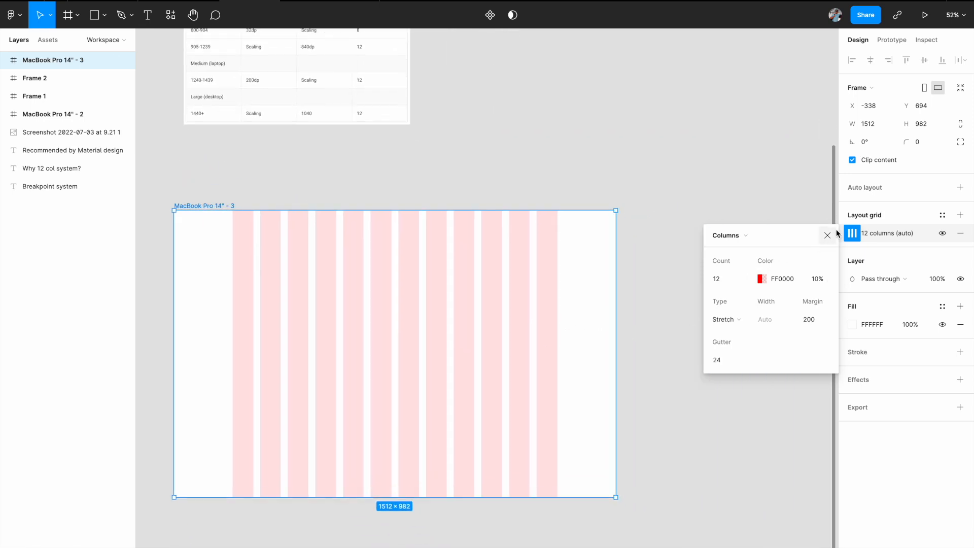
pyautogui.click(827, 235)
# - Widen the frame to about 1905 px and narrow it again to test how the columns scale, and undo the resizing
pyautogui.hscroll(-2, 663, 281)
pyautogui.scroll(-1, 664, 281)
pyautogui.moveTo(667, 278); pyautogui.dragTo(782, 283)
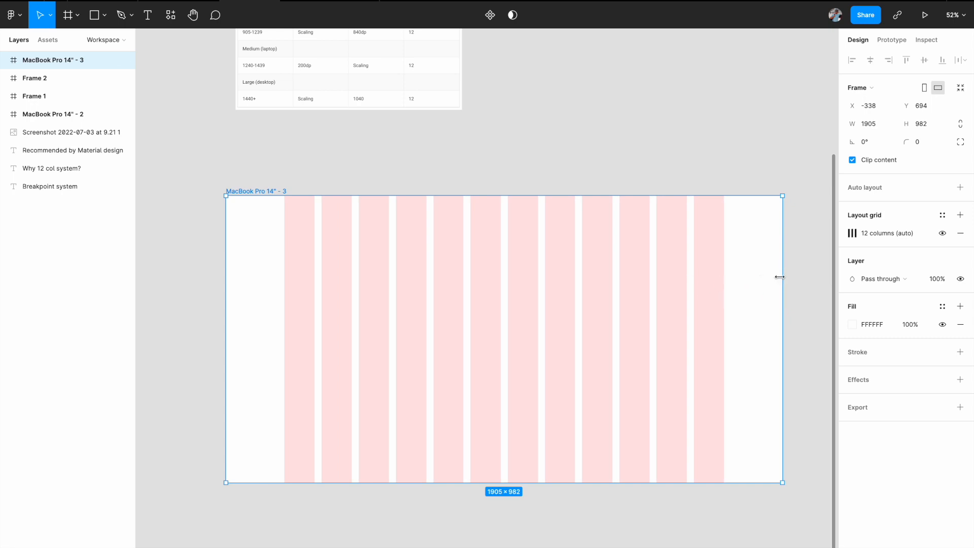
pyautogui.moveTo(780, 277); pyautogui.dragTo(699, 304)
pyautogui.hscroll(-2, 700, 306)
pyautogui.scroll(1, 700, 306)
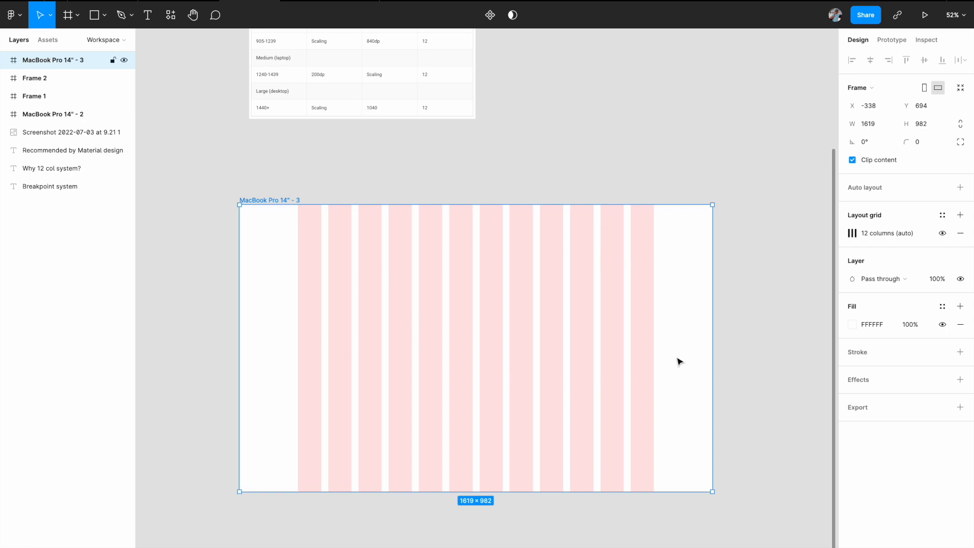
pyautogui.press('super+z')
pyautogui.press('super+shift+z')
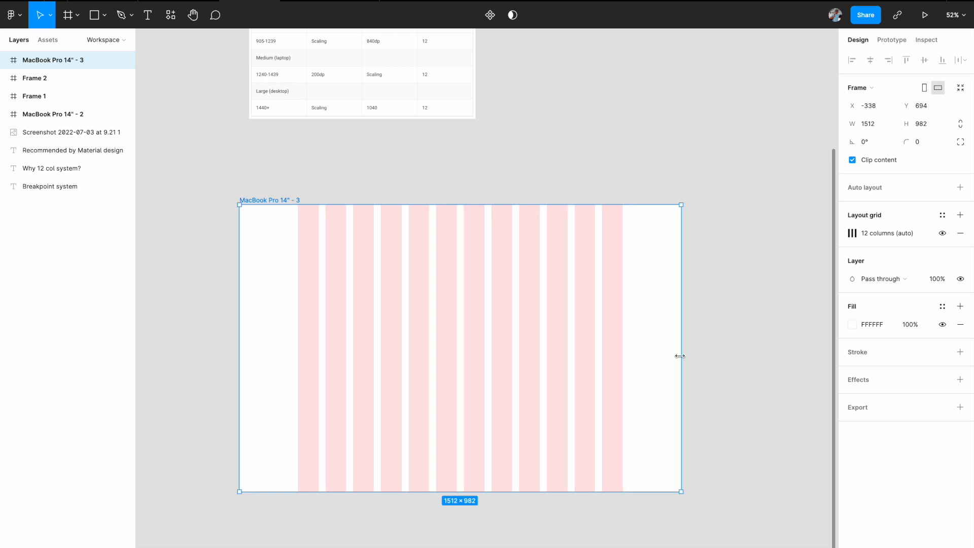
# - Draw a rectangle about 165 × 158 px across the first two columns of the MacBook Pro 14" - 3 frame
pyautogui.click(733, 342)
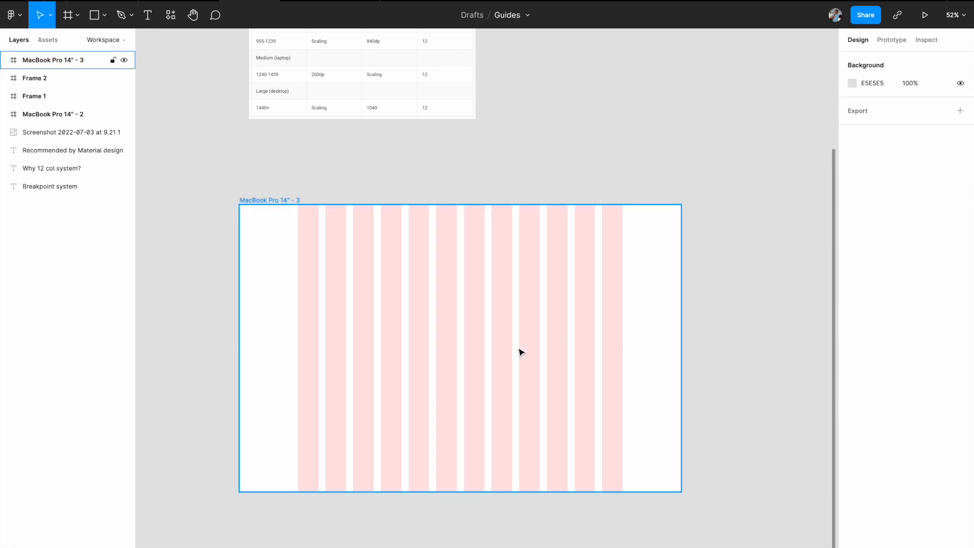
pyautogui.click(295, 201)
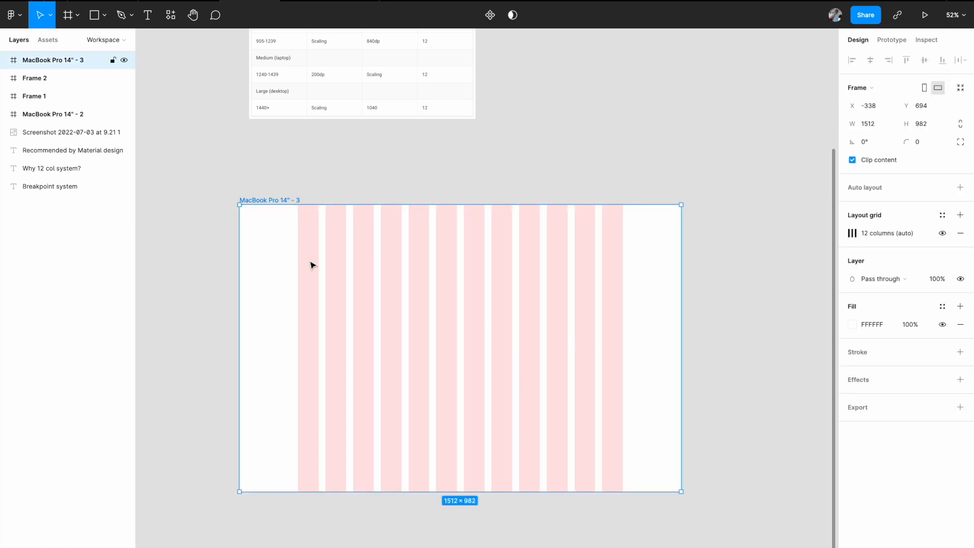
pyautogui.scroll(-1, 312, 265)
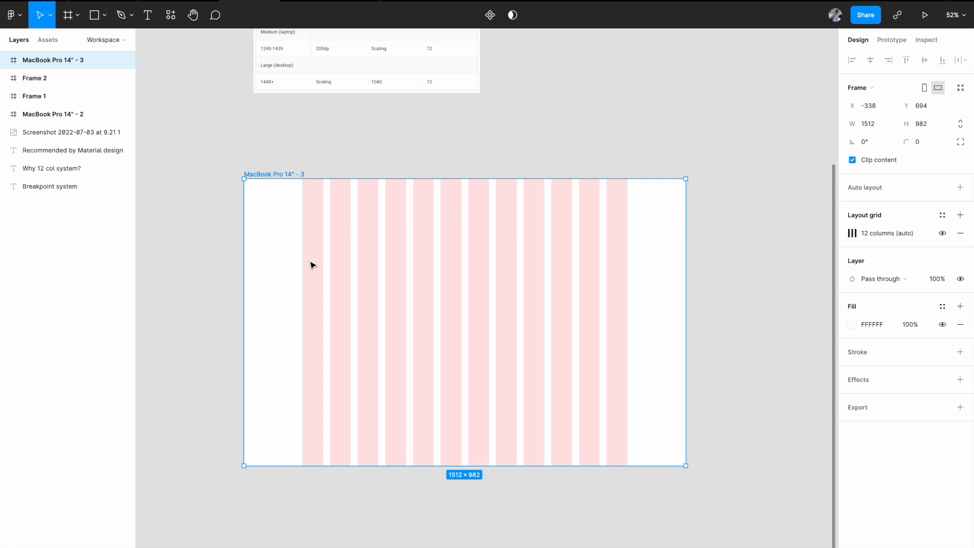
pyautogui.scroll(5, 313, 265)
pyautogui.press('r')
pyautogui.moveTo(299, 236); pyautogui.dragTo(373, 307)
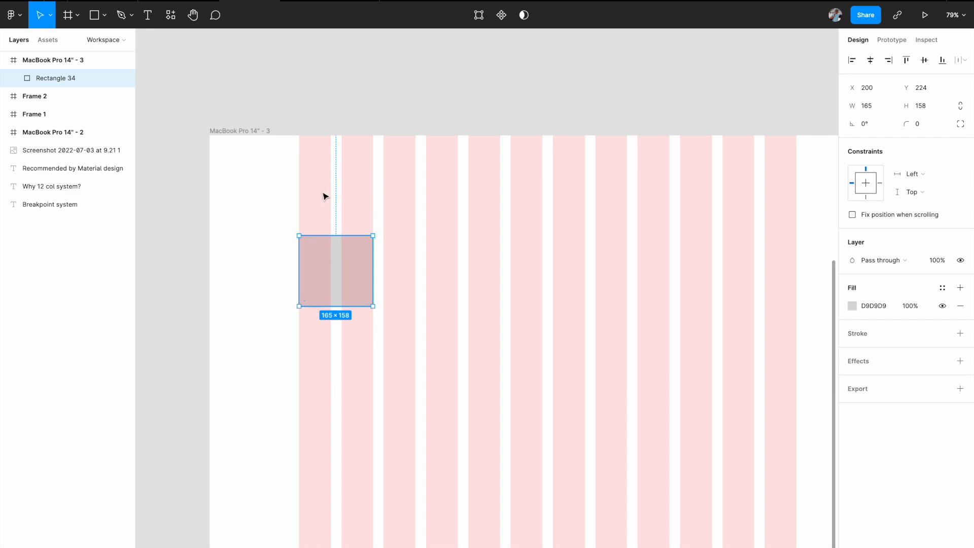
# - Duplicate the rectangle onto columns three and four, and add another copy widened to about 449 px across columns five to nine
pyautogui.click(293, 211)
pyautogui.click(320, 264)
pyautogui.moveTo(321, 264); pyautogui.dragTo(669, 268)
pyautogui.scroll(5, 548, 274)
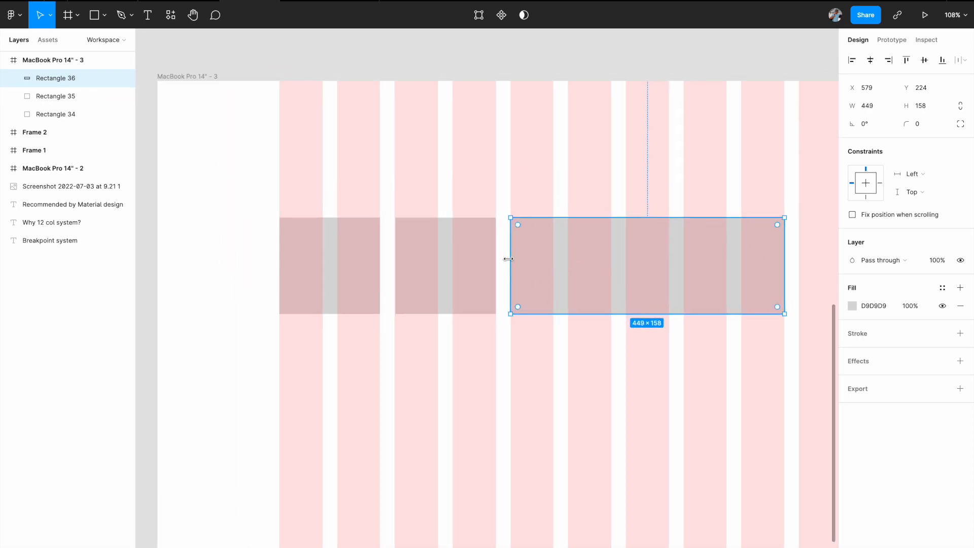
pyautogui.scroll(-5, 508, 259)
pyautogui.click(500, 321)
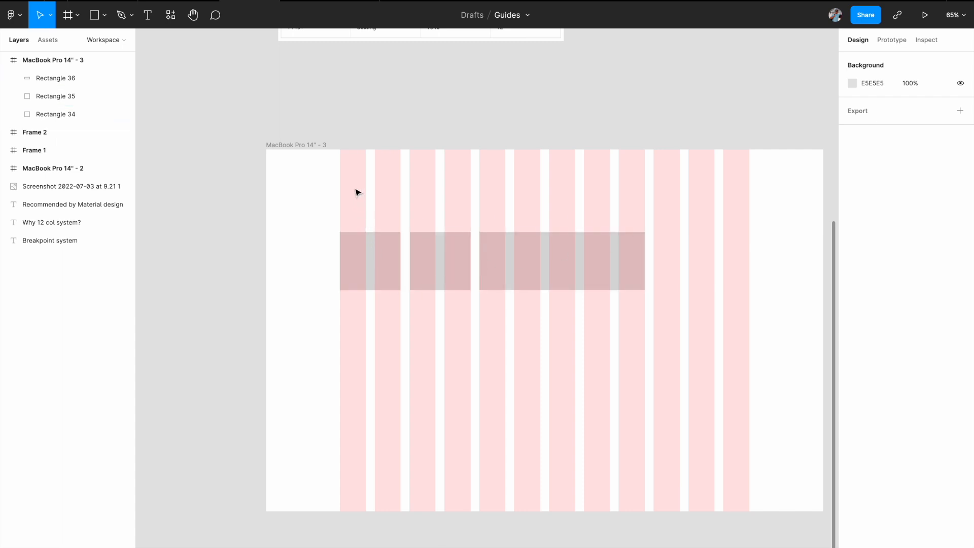
# - Duplicate the first rectangle straight down within the first two columns, leaving a gap of about 13 px
pyautogui.scroll(3, 364, 269)
pyautogui.click(372, 261)
pyautogui.moveTo(371, 272); pyautogui.dragTo(373, 355)
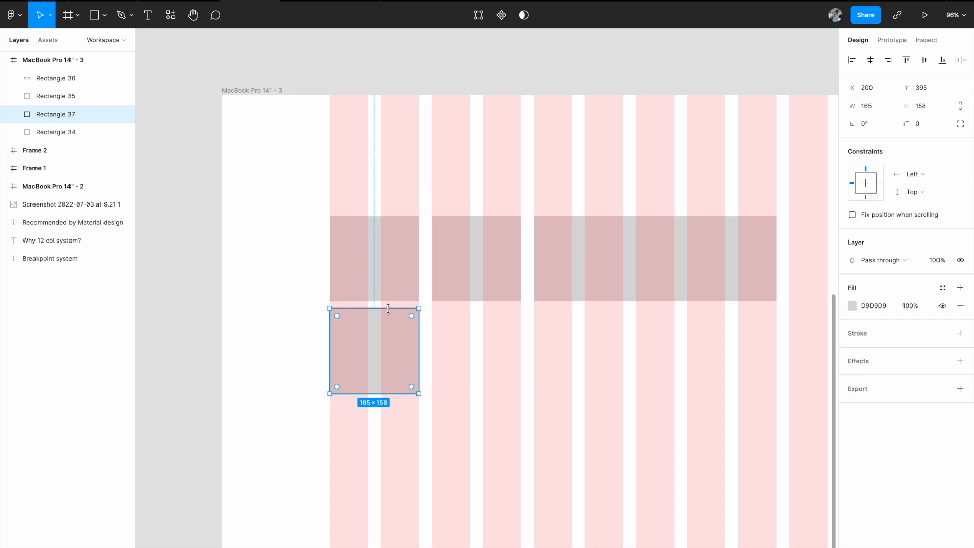
pyautogui.scroll(-3, 388, 308)
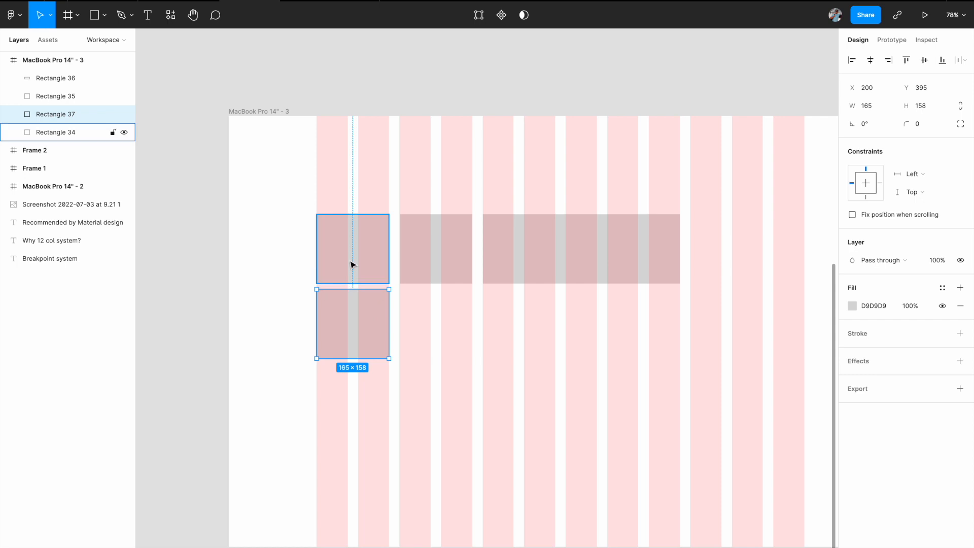
pyautogui.scroll(3, 353, 303)
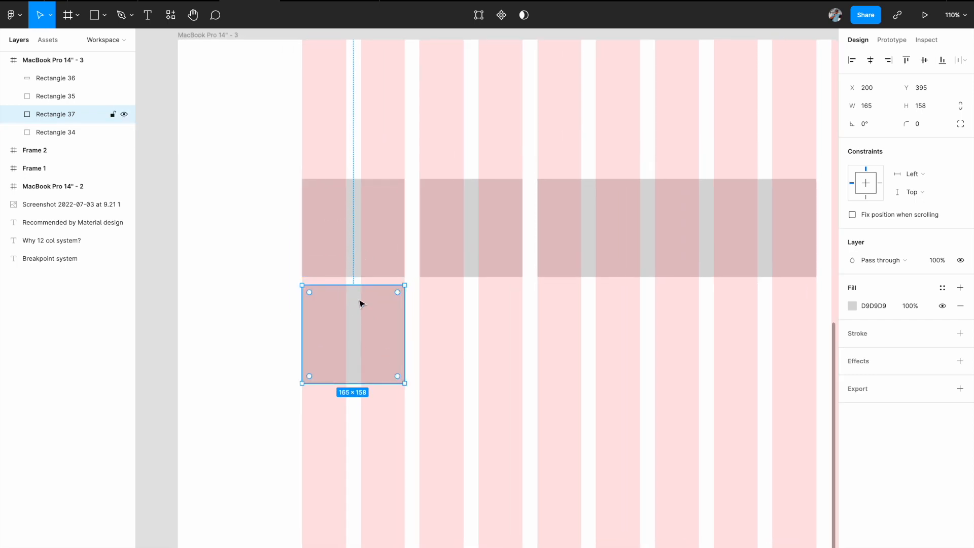
# - Add a second layout grid to the MacBook Pro 14" - 3 frame and change its kind to Rows
pyautogui.scroll(-5, 360, 303)
pyautogui.click(274, 132)
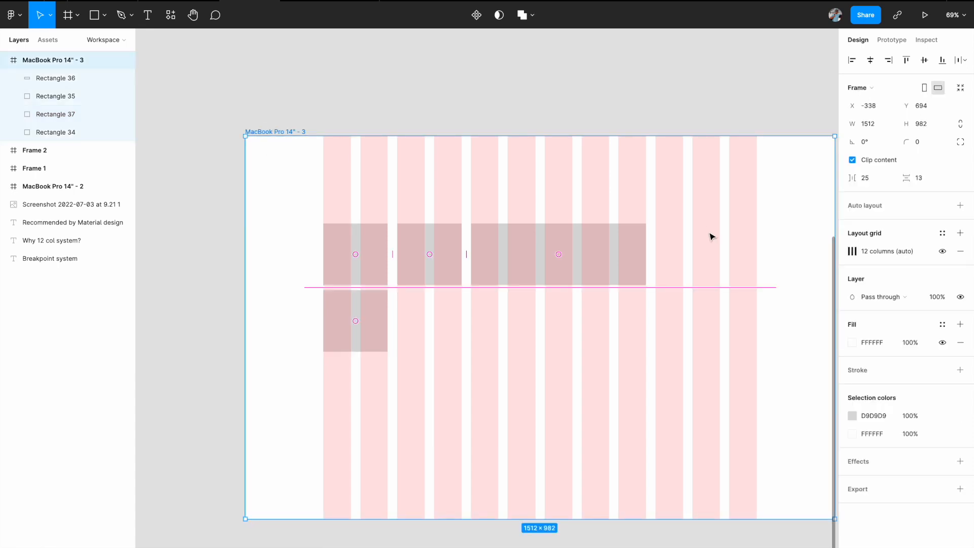
pyautogui.click(852, 251)
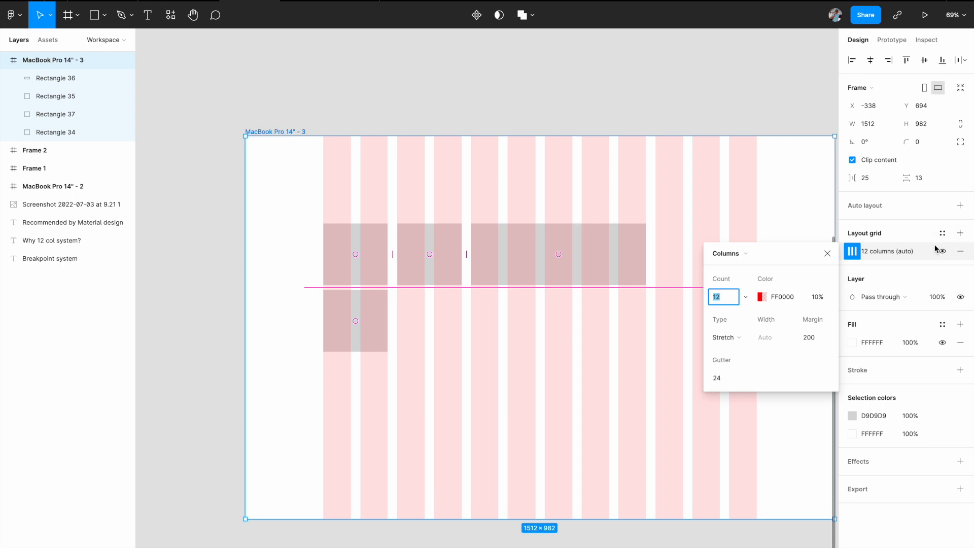
pyautogui.click(961, 233)
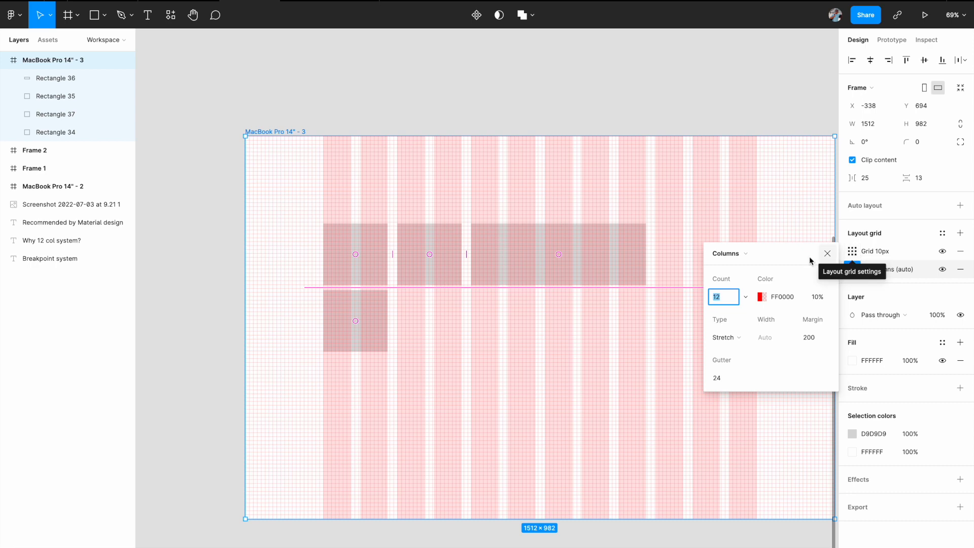
pyautogui.click(741, 253)
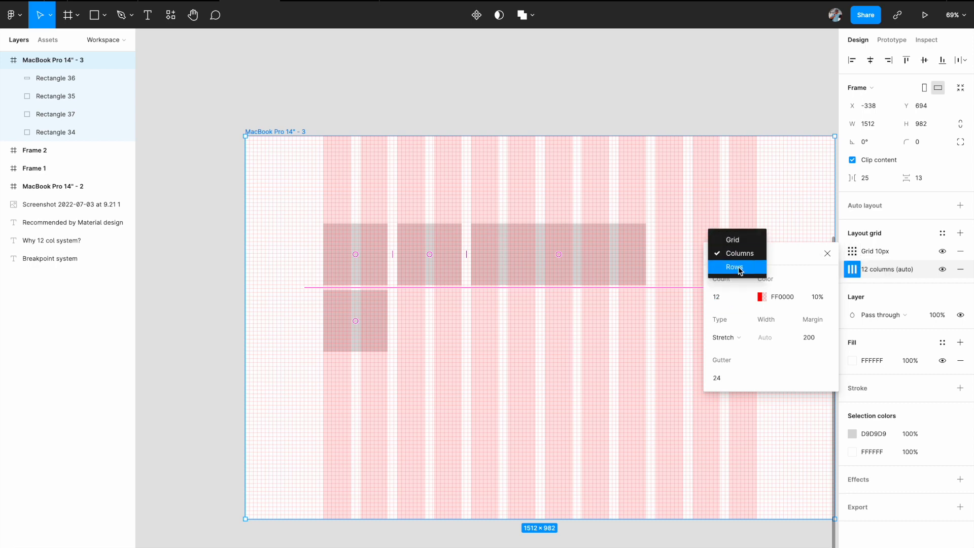
pyautogui.click(854, 251)
pyautogui.click(855, 252)
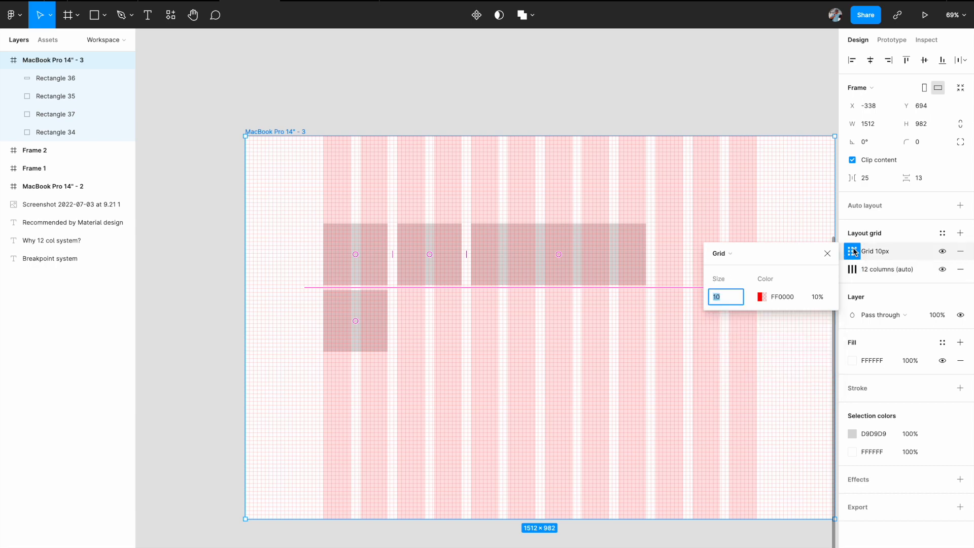
pyautogui.click(728, 254)
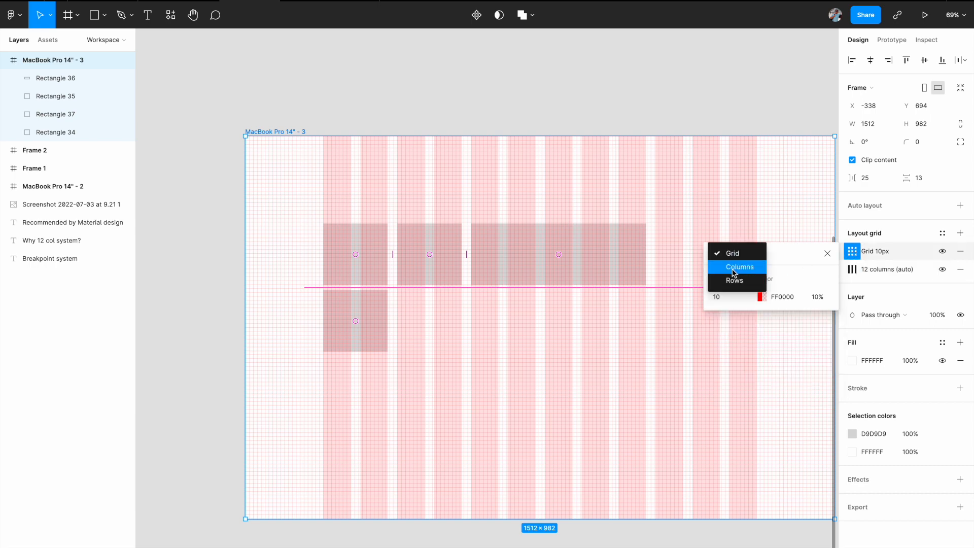
pyautogui.click(730, 280)
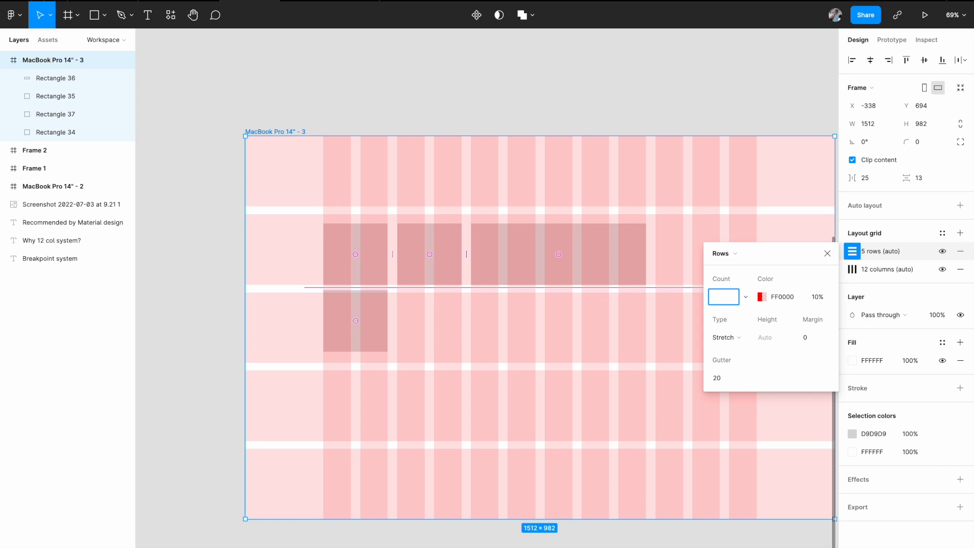
# - Set the row grid's count to 1000 and its alignment type to Top
pyautogui.press('Return')
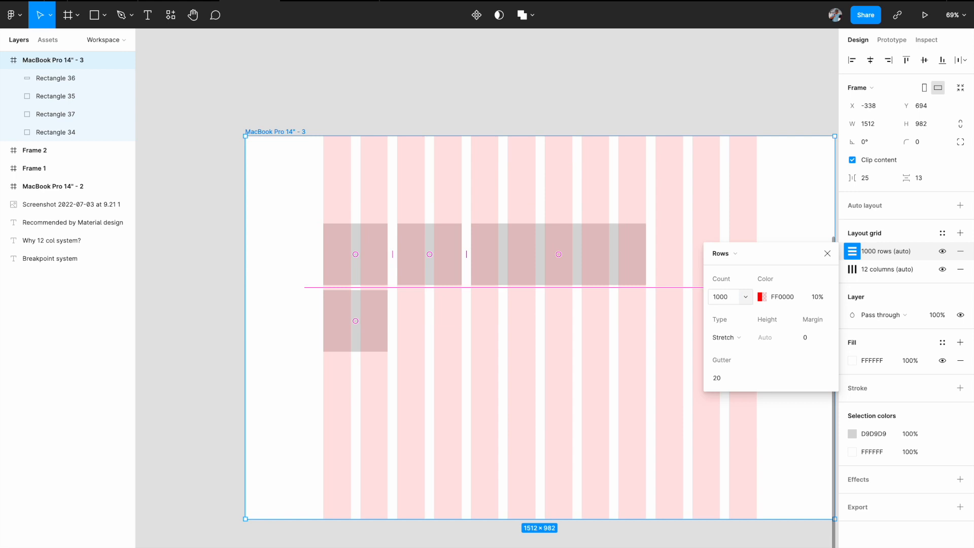
pyautogui.click(738, 339)
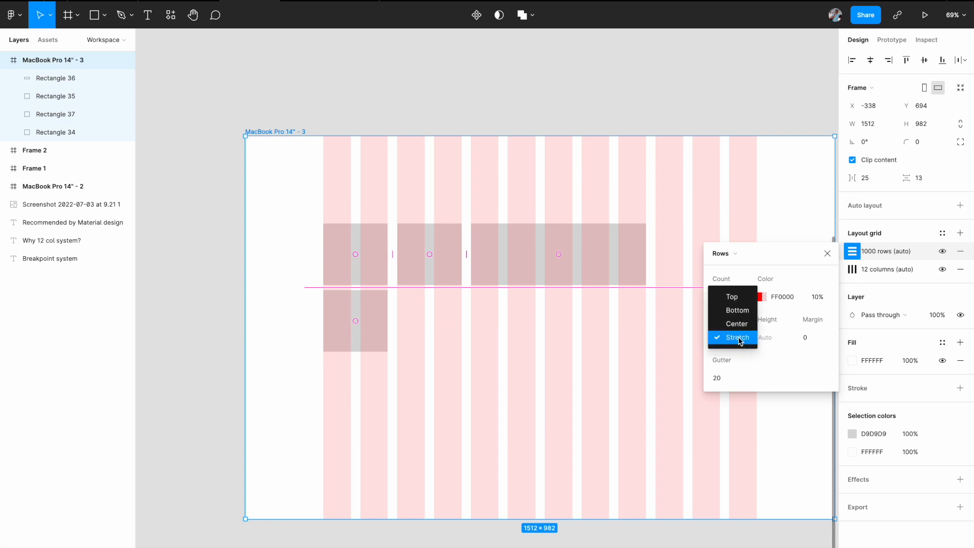
pyautogui.click(741, 298)
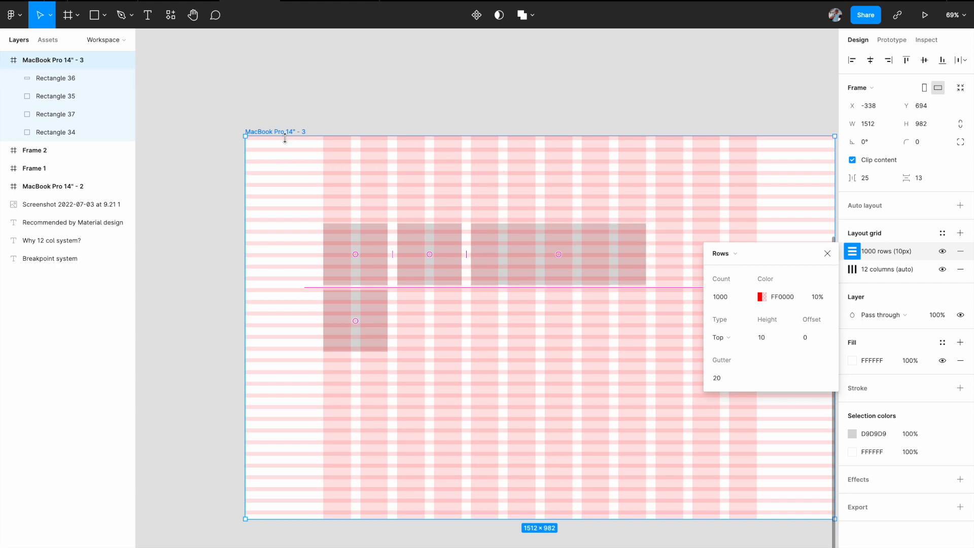
# - Set the row grid's height to 8 and its gutter to 16
pyautogui.click(769, 343)
pyautogui.write('8')
pyautogui.press('Return')
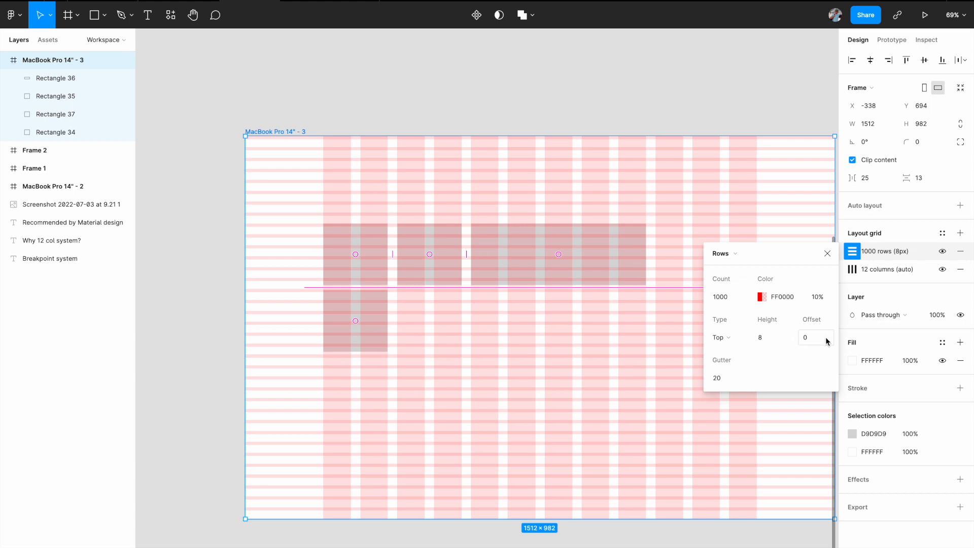
pyautogui.doubleClick(729, 383)
pyautogui.write('16')
pyautogui.press('Return')
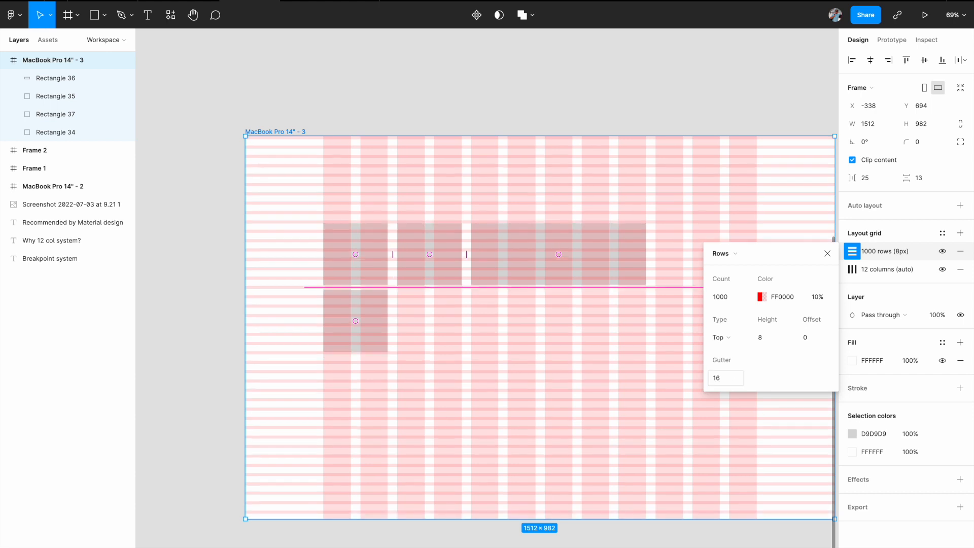
# - Extend the lower edge of the second-row rectangle downward until it is about 181 px tall
pyautogui.scroll(2, 417, 237)
pyautogui.keyDown('ctrl'); pyautogui.scroll(5, 418, 237); pyautogui.keyUp('ctrl')
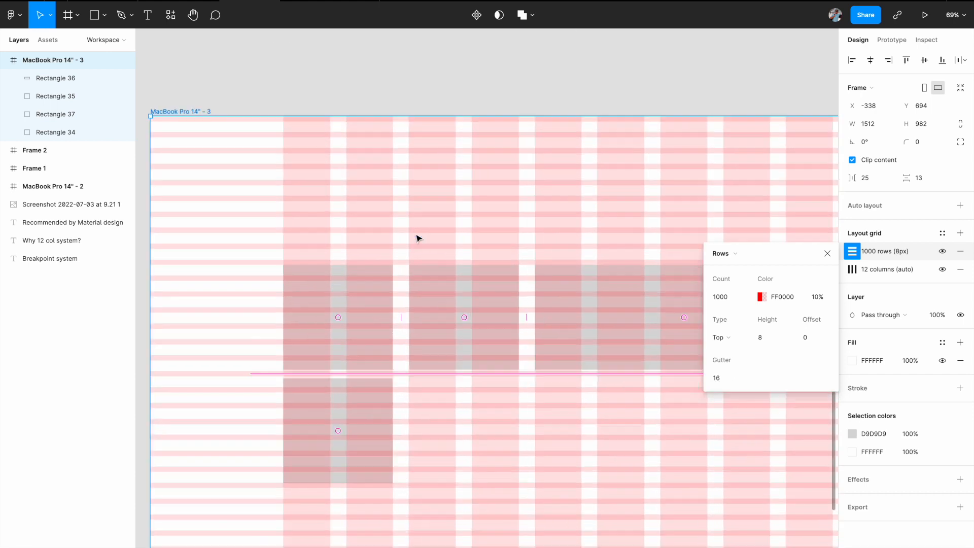
pyautogui.moveTo(386, 237); pyautogui.dragTo(387, 246)
pyautogui.click(387, 246)
pyautogui.click(373, 372)
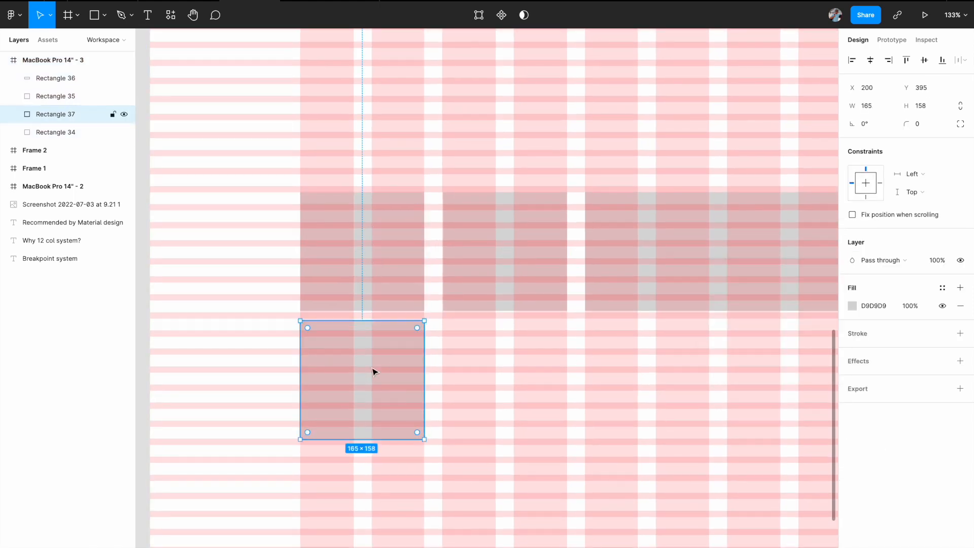
pyautogui.moveTo(374, 440); pyautogui.dragTo(371, 455)
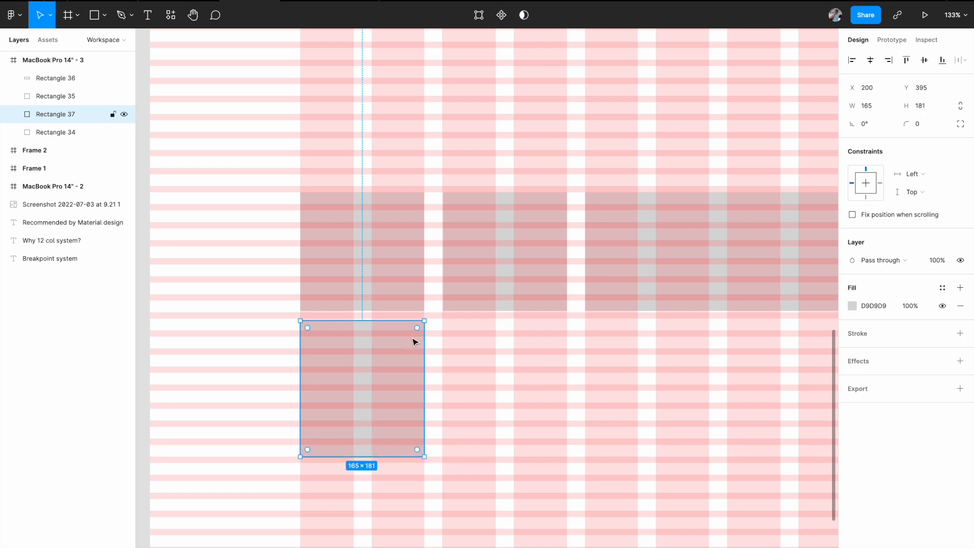
# - Duplicate the 181 px tall rectangle directly beneath itself with a gap of about 8 px, and deselect it
pyautogui.scroll(-2, 401, 350)
pyautogui.moveTo(387, 303); pyautogui.dragTo(380, 444)
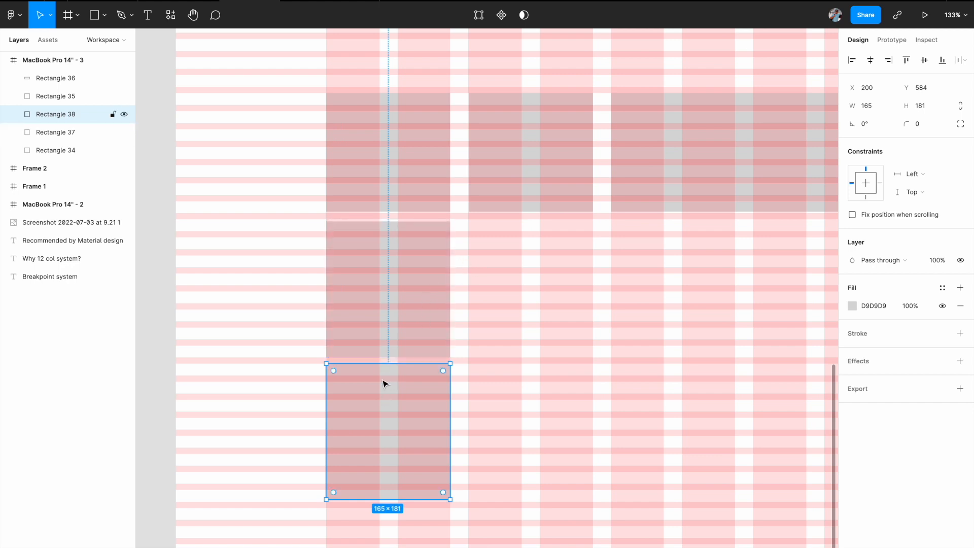
pyautogui.scroll(-5, 475, 206)
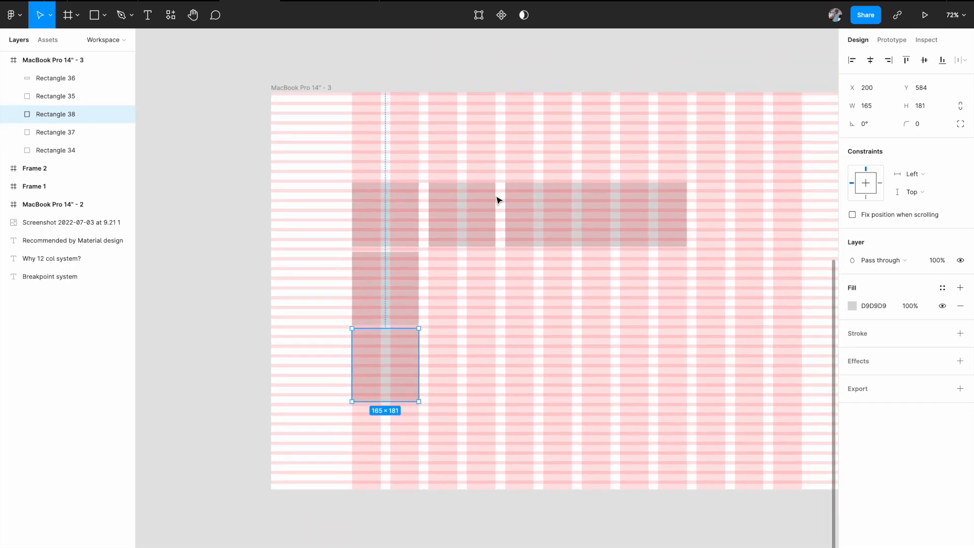
pyautogui.click(467, 77)
pyautogui.hscroll(2, 468, 76)
pyautogui.scroll(1, 468, 76)
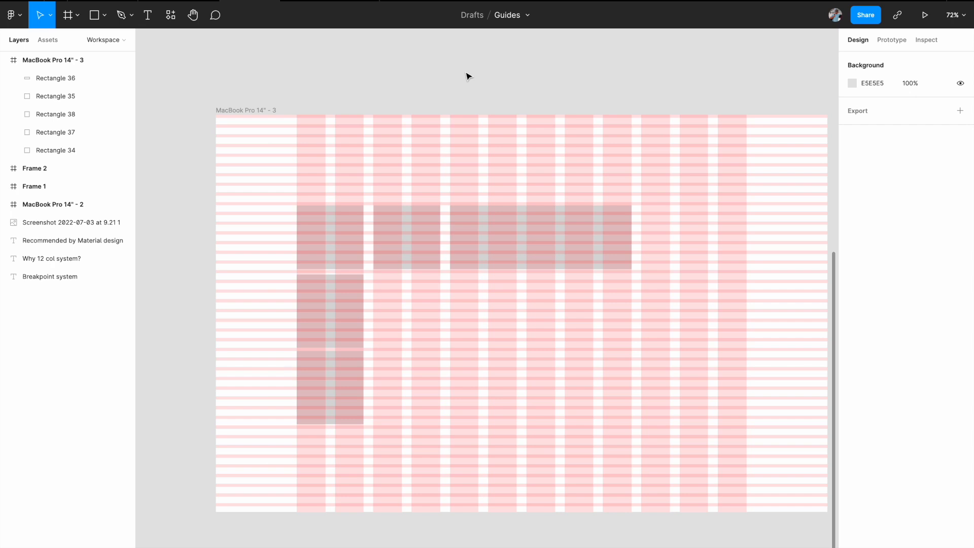
# - Review the Material Design breakpoint table and move on to the "Why 12 col system?" section
pyautogui.click(237, 111)
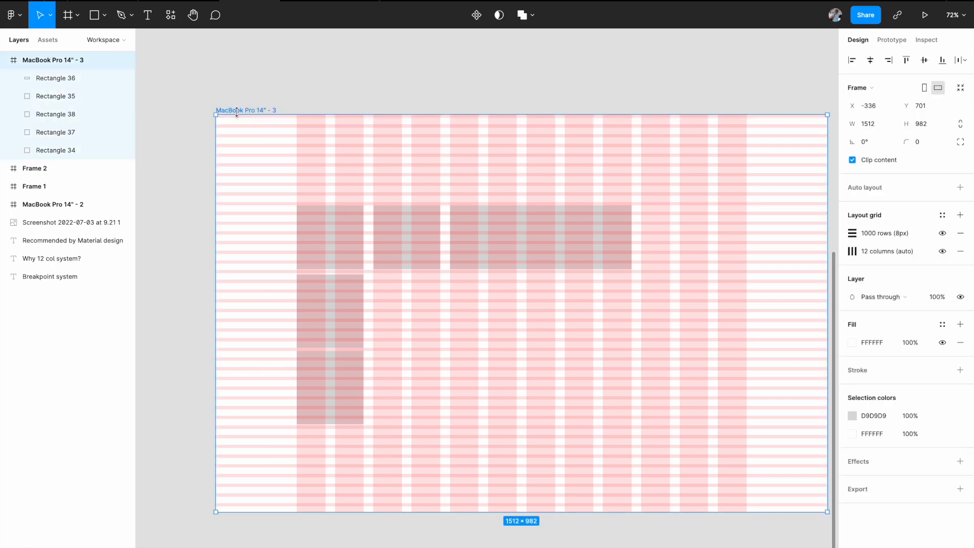
pyautogui.scroll(10, 236, 113)
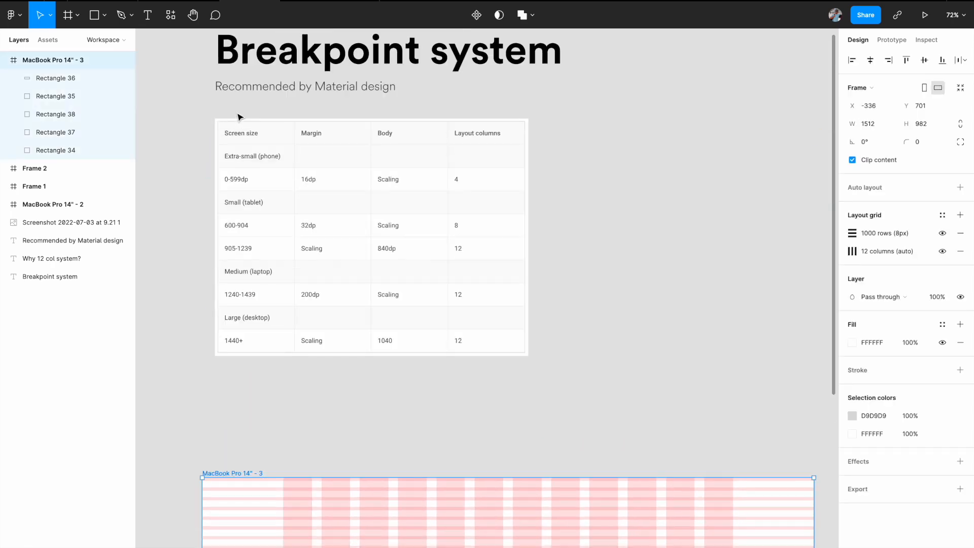
pyautogui.scroll(-3, 464, 333)
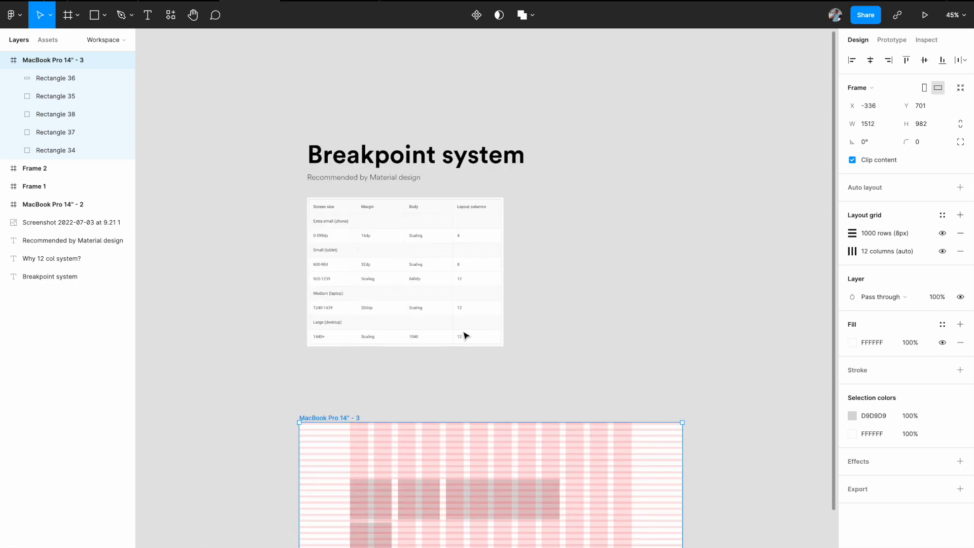
pyautogui.hscroll(10, 463, 333)
pyautogui.scroll(-2, 464, 333)
pyautogui.scroll(3, 464, 333)
pyautogui.scroll(-3, 464, 333)
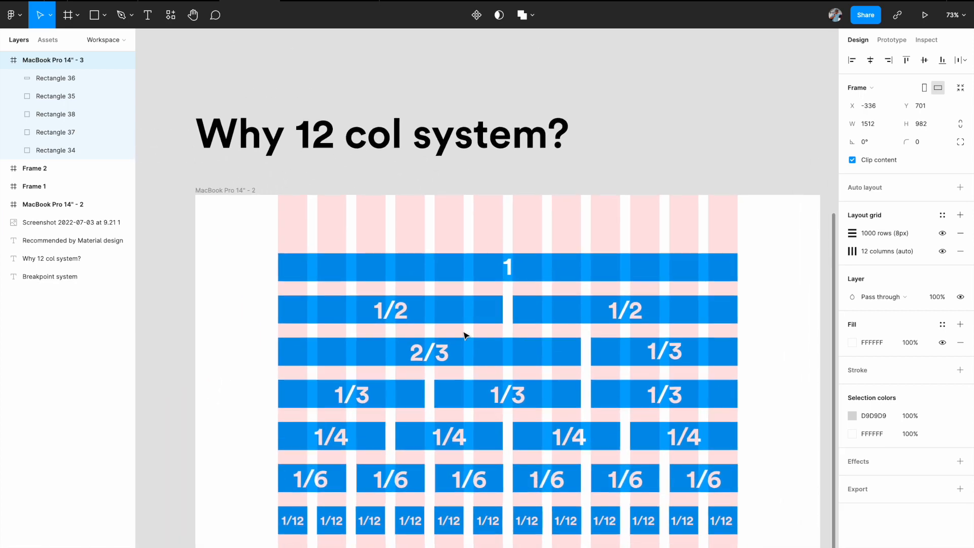
# - Hide the interface and examine the 12-column fraction diagram alongside the example landing pages in Frame 1 and Frame 2
pyautogui.hotkey('ctrl', '\\')
pyautogui.scroll(-3, 464, 334)
pyautogui.hscroll(2, 464, 334)
pyautogui.scroll(2, 464, 333)
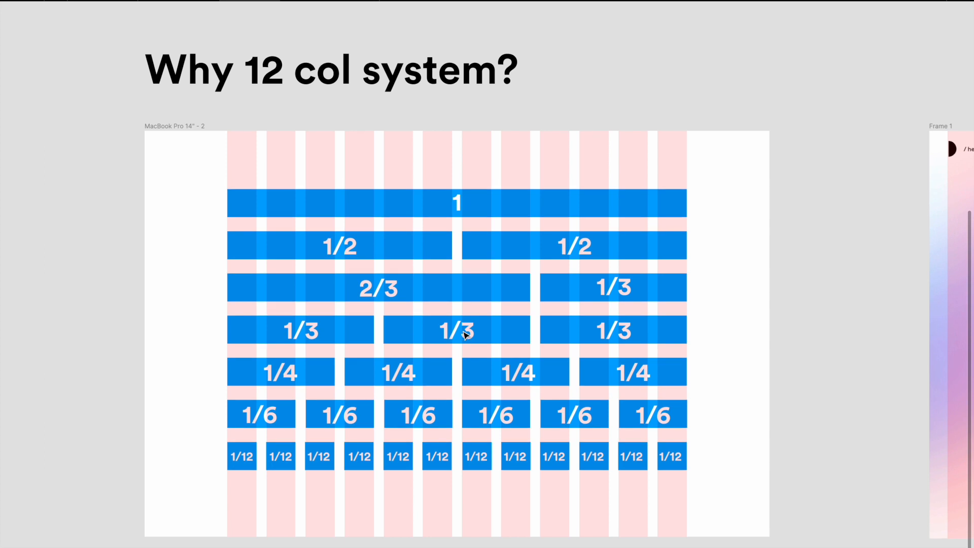
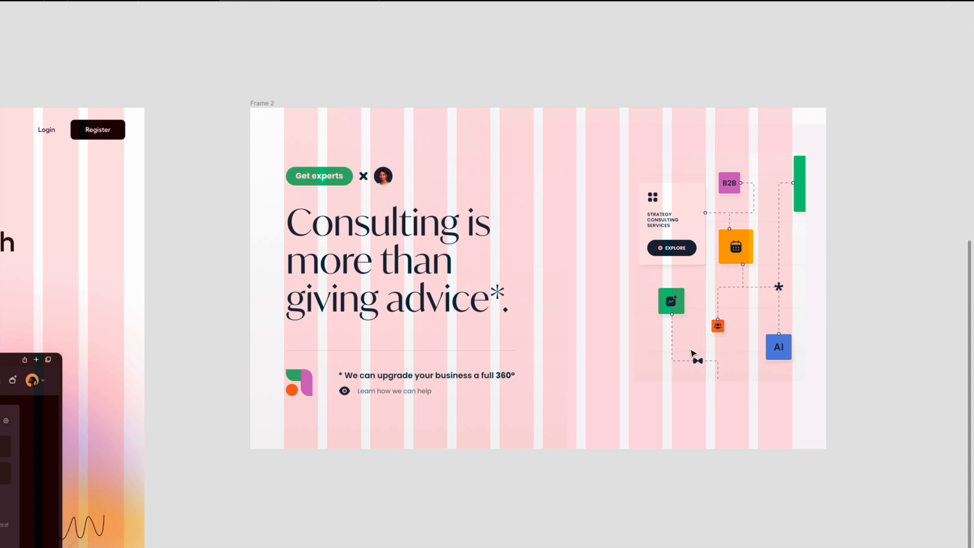
pyautogui.hscroll(-2, 692, 354)
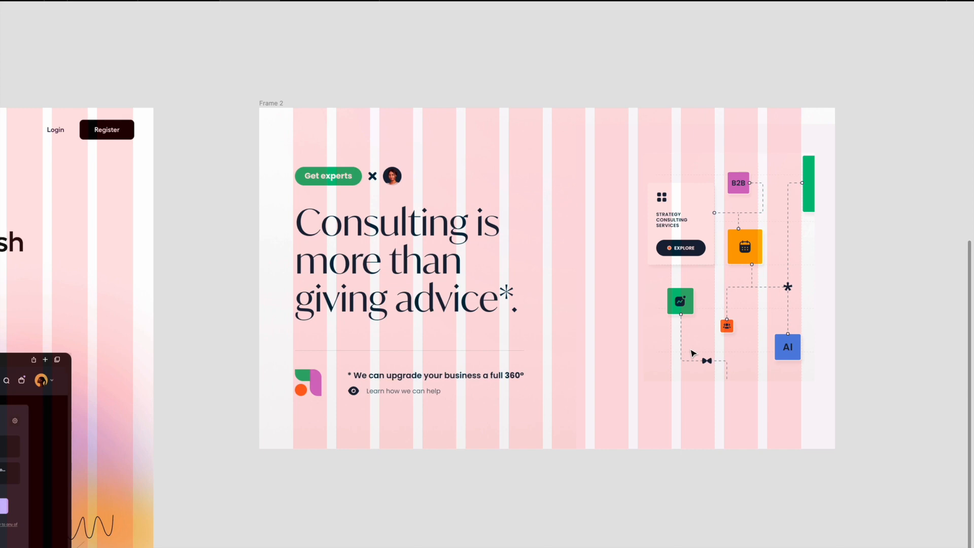
pyautogui.scroll(-5, 693, 353)
pyautogui.hscroll(-15, 609, 355)
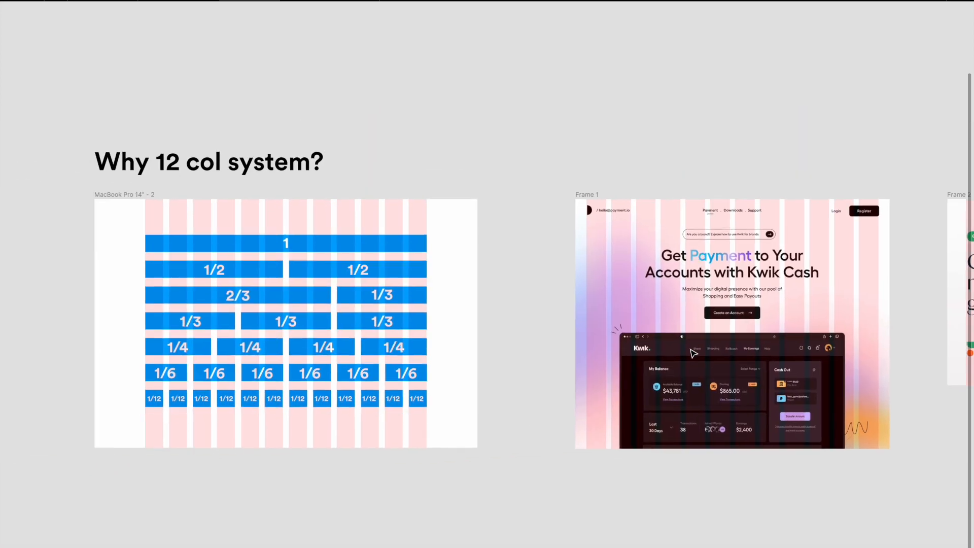
# - Examine the 12-column fraction diagram up close, from the full-width bar down to the 1/12 blocks
pyautogui.scroll(5, 505, 368)
pyautogui.hscroll(10, 504, 368)
pyautogui.scroll(3, 504, 367)
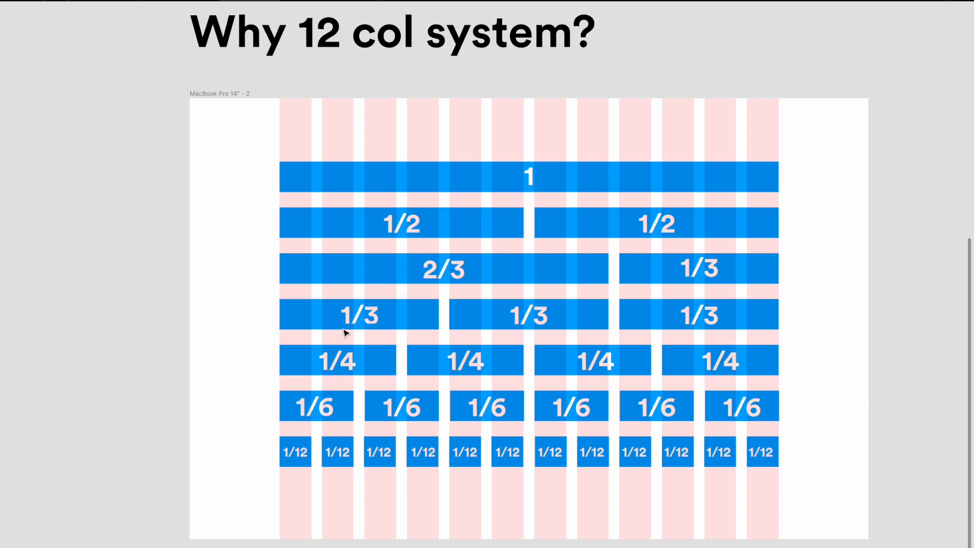
pyautogui.hscroll(2, 344, 332)
pyautogui.scroll(1, 343, 333)
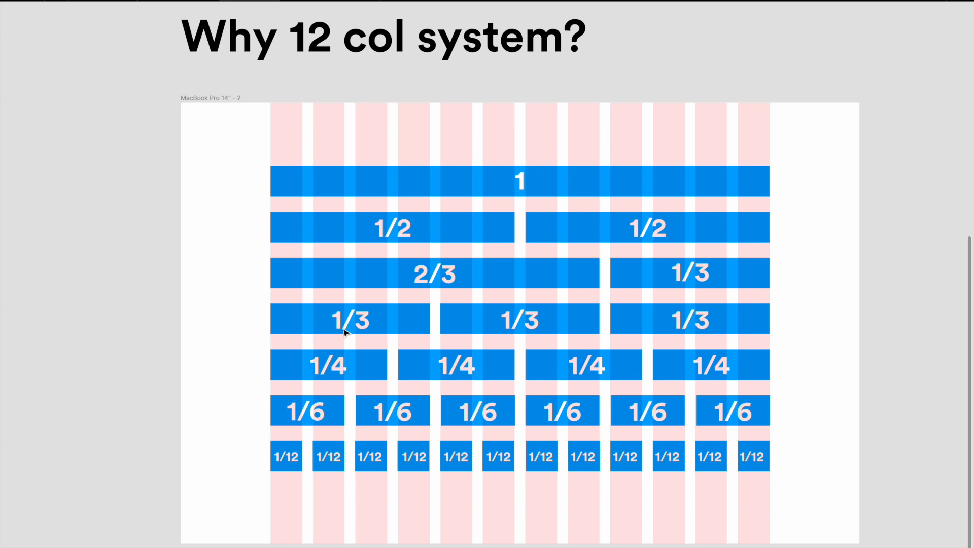
pyautogui.scroll(-3, 344, 333)
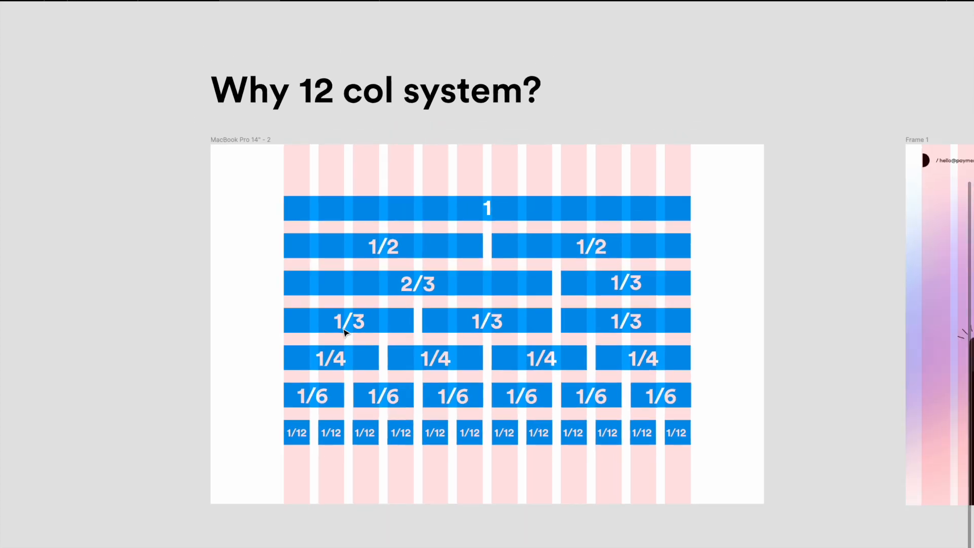
# - Revisit the rectangles on the MacBook Pro 14" - 3 grid and reread the Material Design breakpoint table with the interface shown
pyautogui.hscroll(-10, 344, 332)
pyautogui.hscroll(-12, 345, 333)
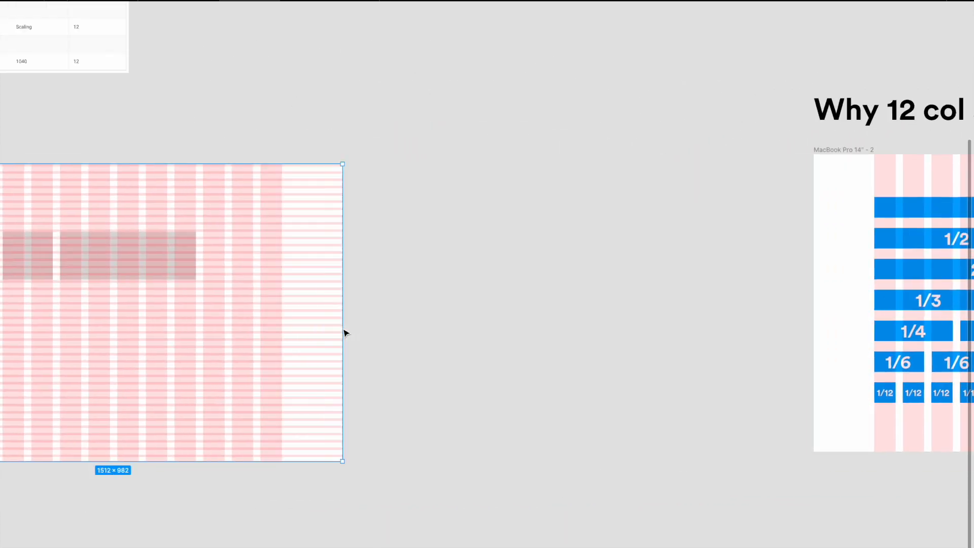
pyautogui.scroll(4, 298, 307)
pyautogui.hscroll(-2, 299, 308)
pyautogui.scroll(1, 300, 308)
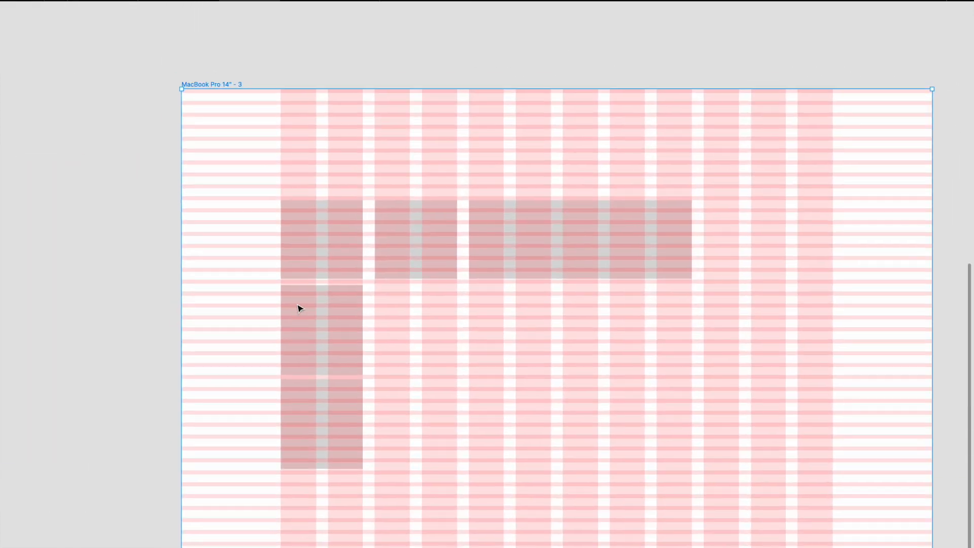
pyautogui.scroll(-1, 298, 308)
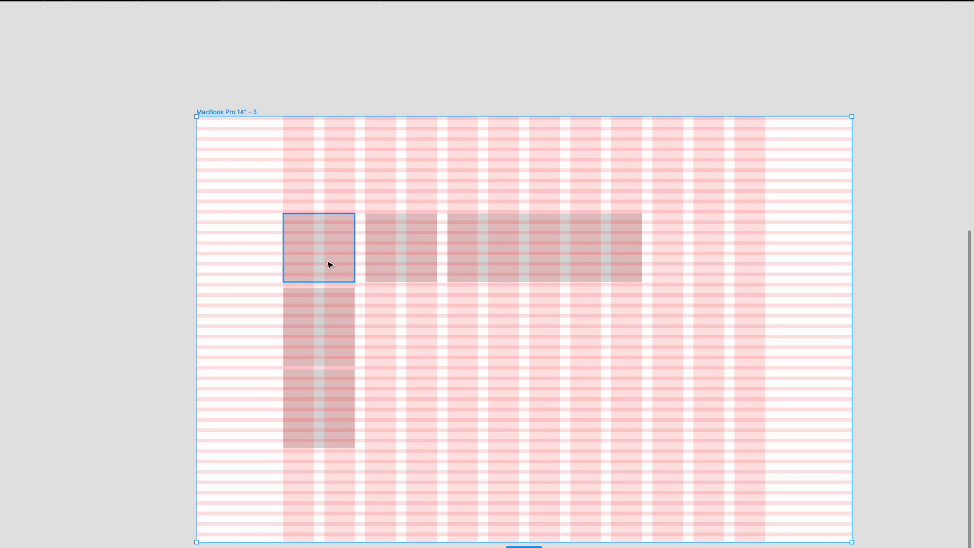
pyautogui.scroll(10, 329, 265)
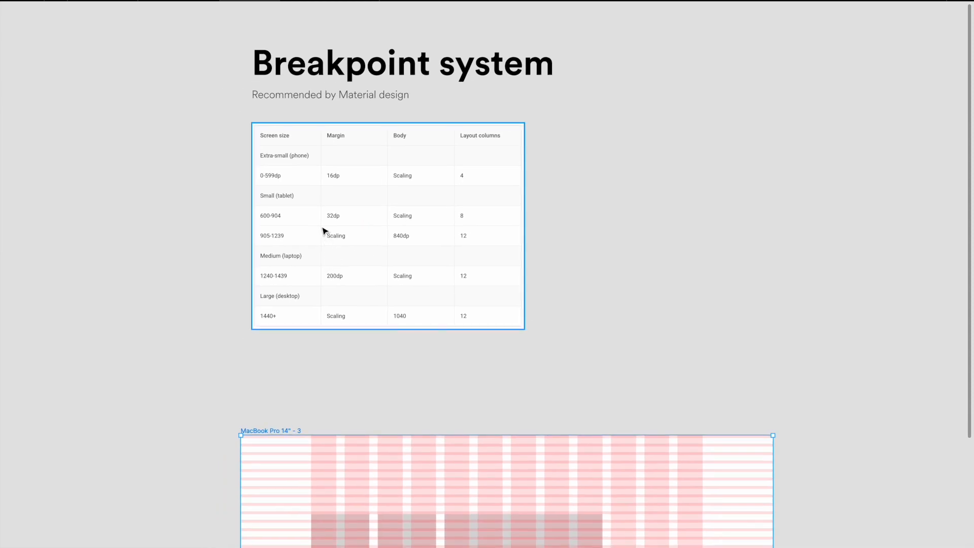
pyautogui.scroll(-10, 337, 200)
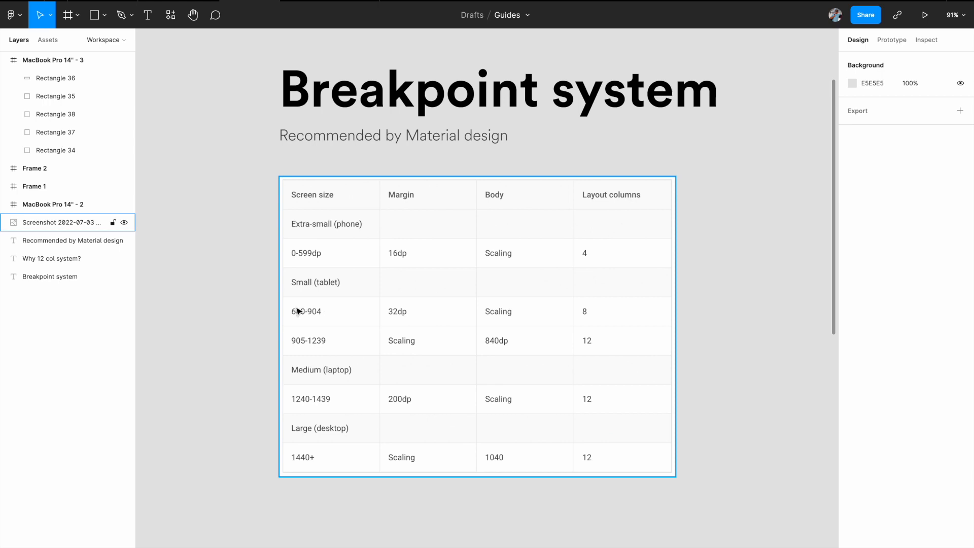
pyautogui.scroll(-2, 299, 310)
pyautogui.hscroll(2, 298, 310)
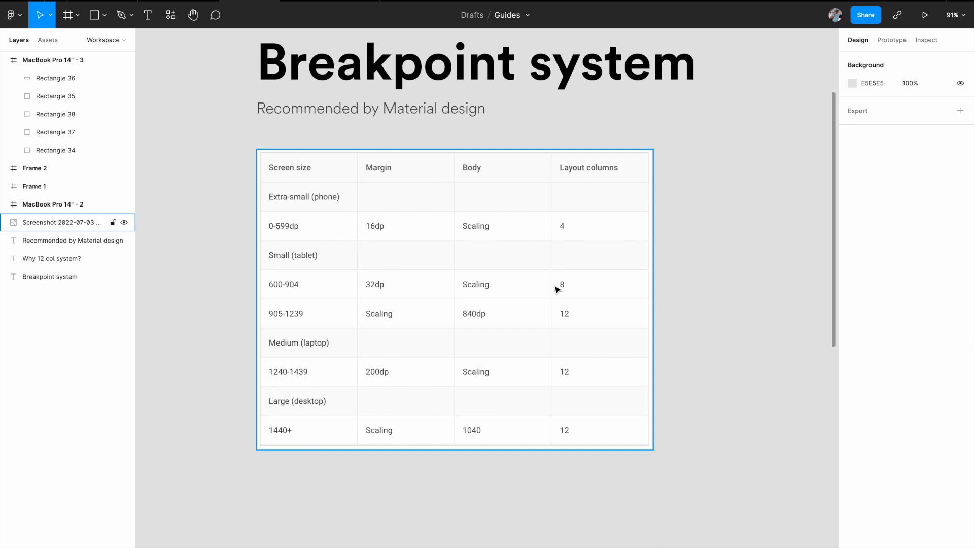
# - Add an iPad mini 8.3 frame and place it beside the breakpoint table with their top edges aligned
pyautogui.scroll(-3, 522, 337)
pyautogui.press('f')
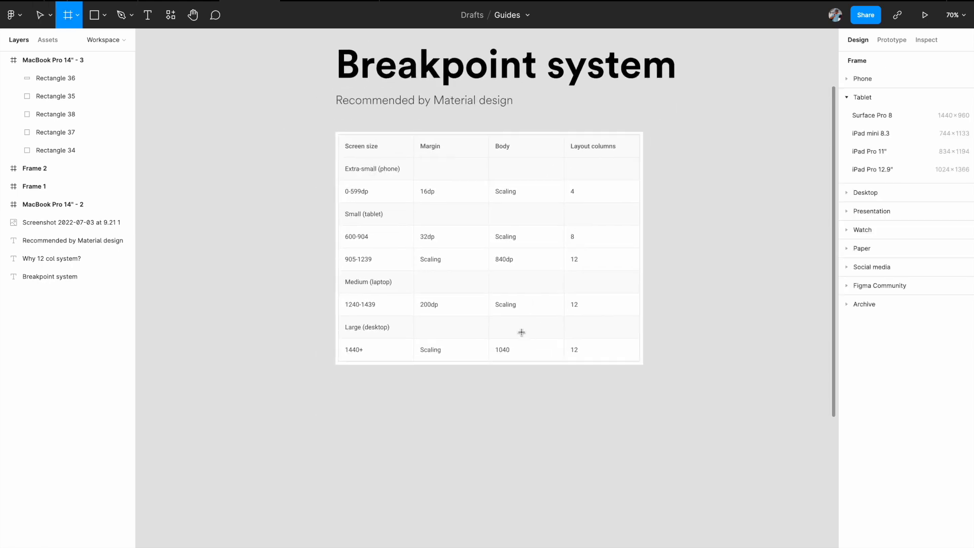
pyautogui.scroll(-2, 431, 405)
pyautogui.hscroll(1, 431, 405)
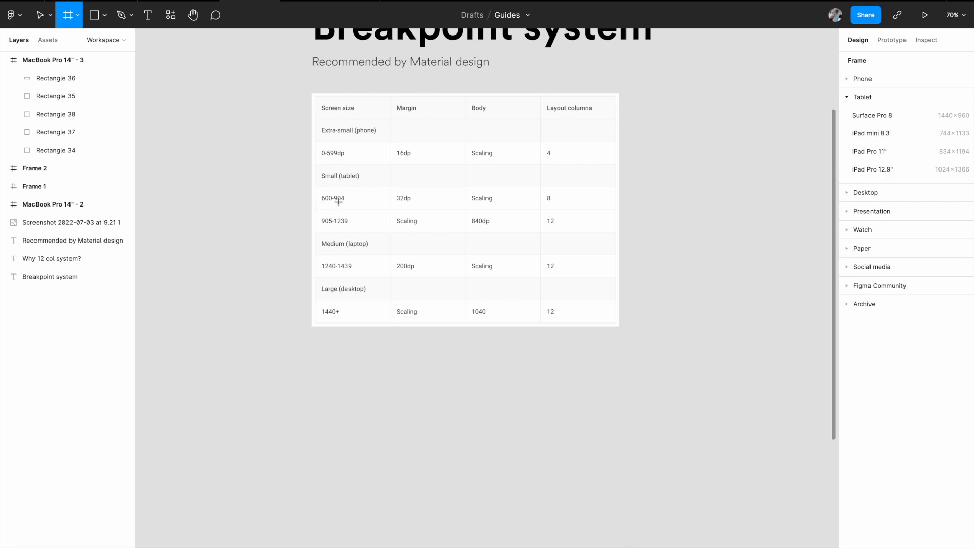
pyautogui.click(864, 133)
pyautogui.scroll(-3, 670, 299)
pyautogui.hscroll(2, 647, 153)
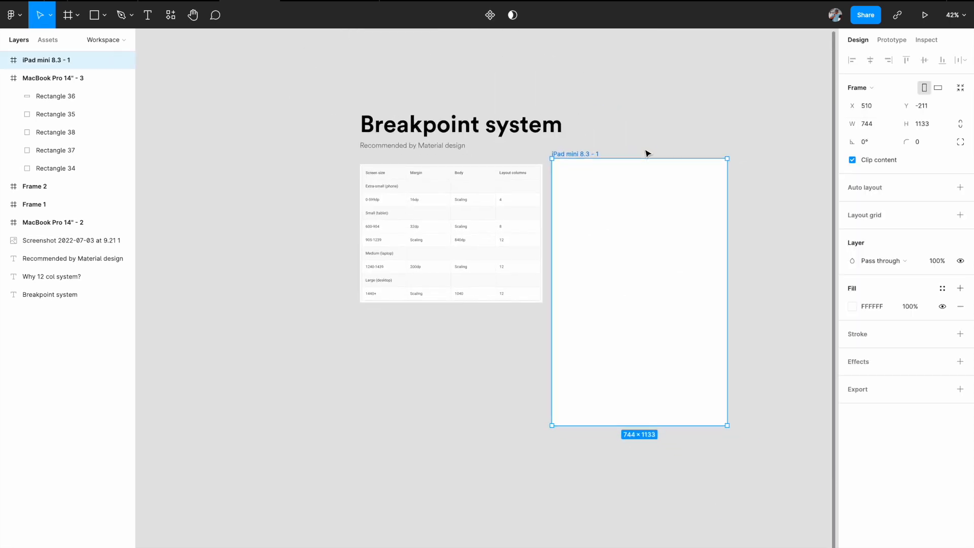
pyautogui.scroll(2, 612, 198)
pyautogui.scroll(3, 616, 198)
pyautogui.moveTo(513, 111); pyautogui.dragTo(515, 123)
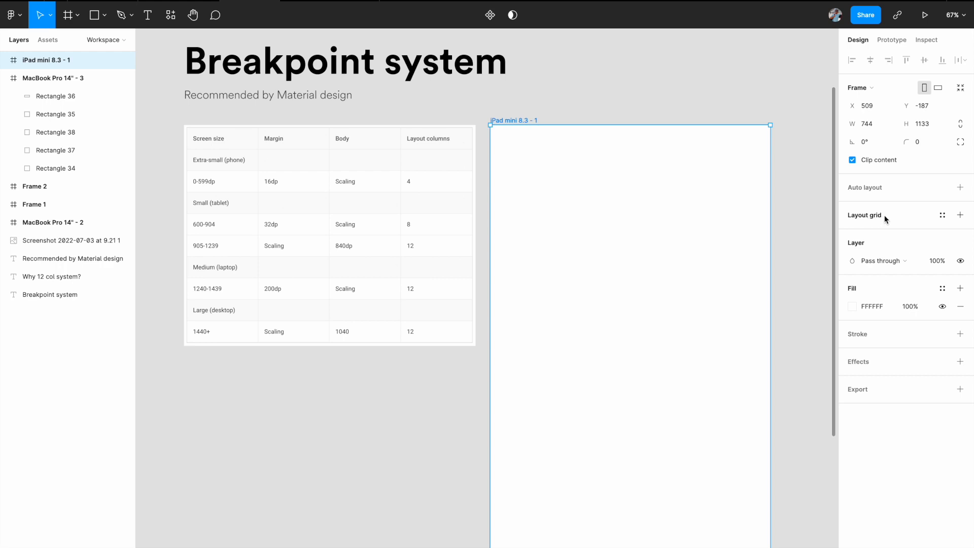
# - Add a layout grid to the iPad mini frame, change it to columns and set the count to 8
pyautogui.click(959, 215)
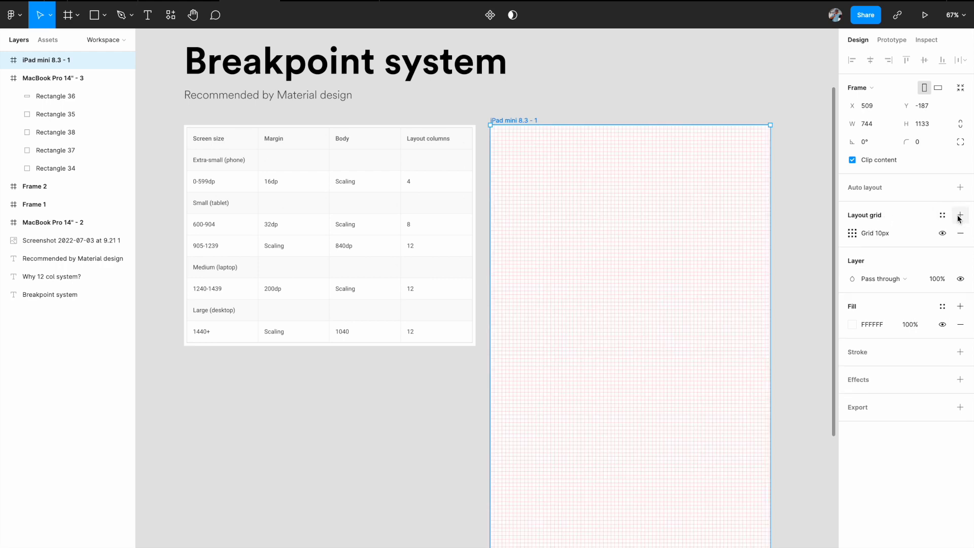
pyautogui.click(854, 234)
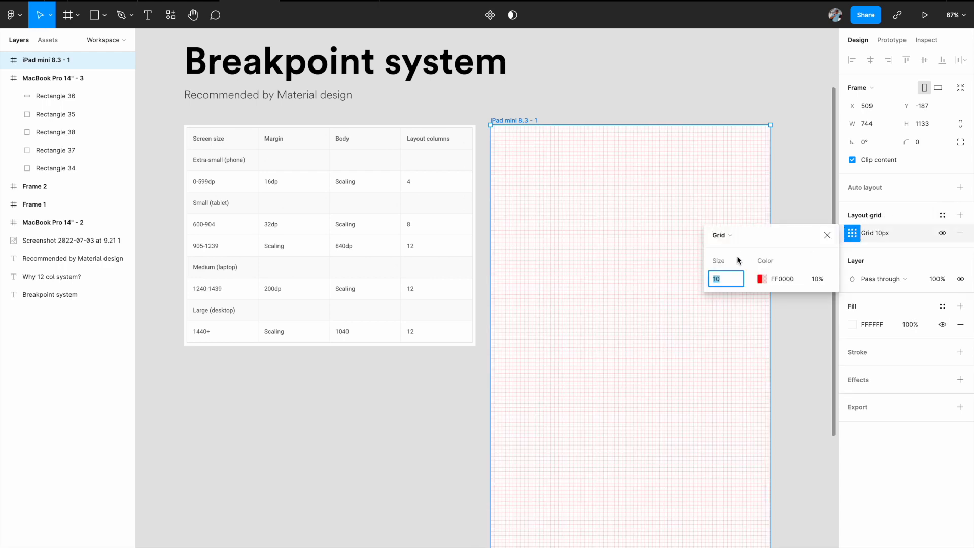
pyautogui.click(728, 238)
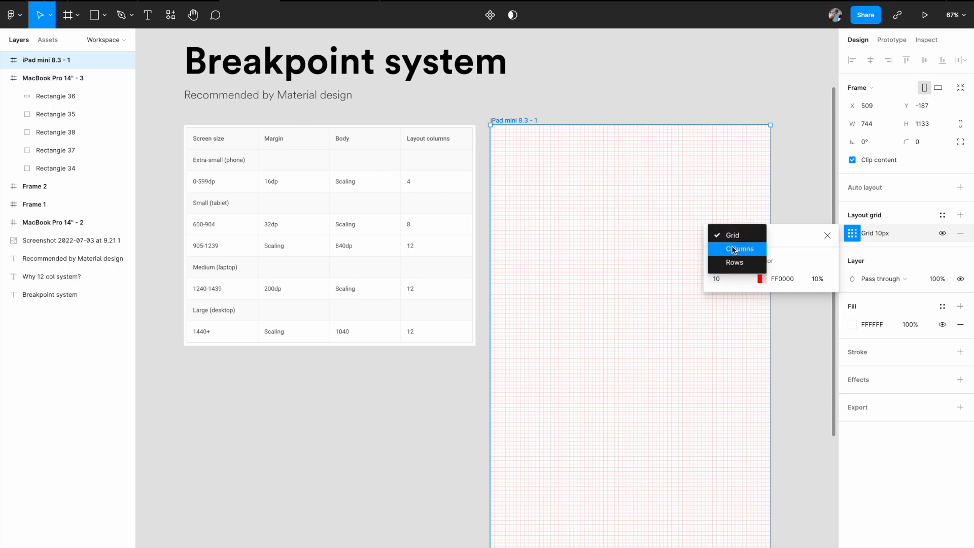
pyautogui.click(733, 250)
pyautogui.click(724, 280)
pyautogui.click(723, 279)
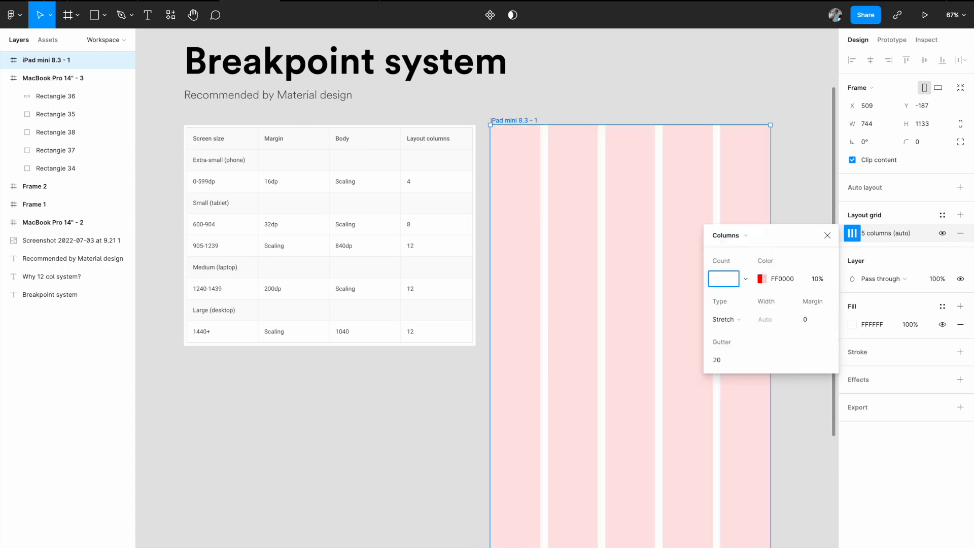
pyautogui.press('Return')
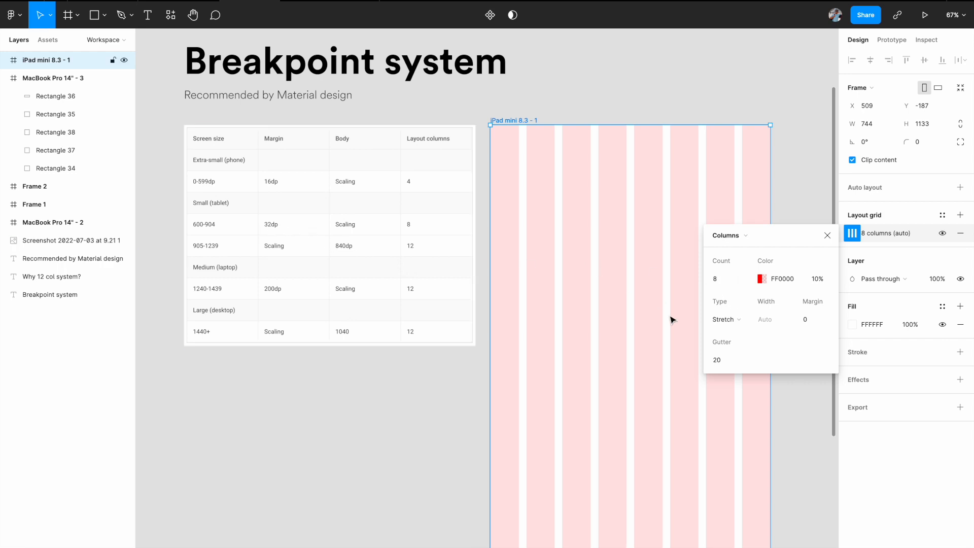
# - Set the iPad mini column grid's margin to 32 and its gutter to 16
pyautogui.click(811, 319)
pyautogui.write('32')
pyautogui.press('Return')
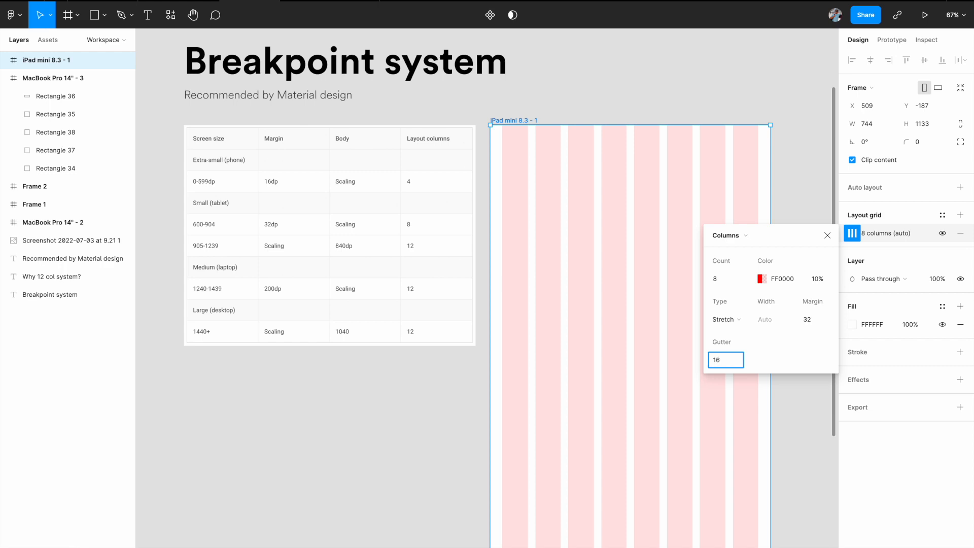
pyautogui.write('16')
pyautogui.press('Return')
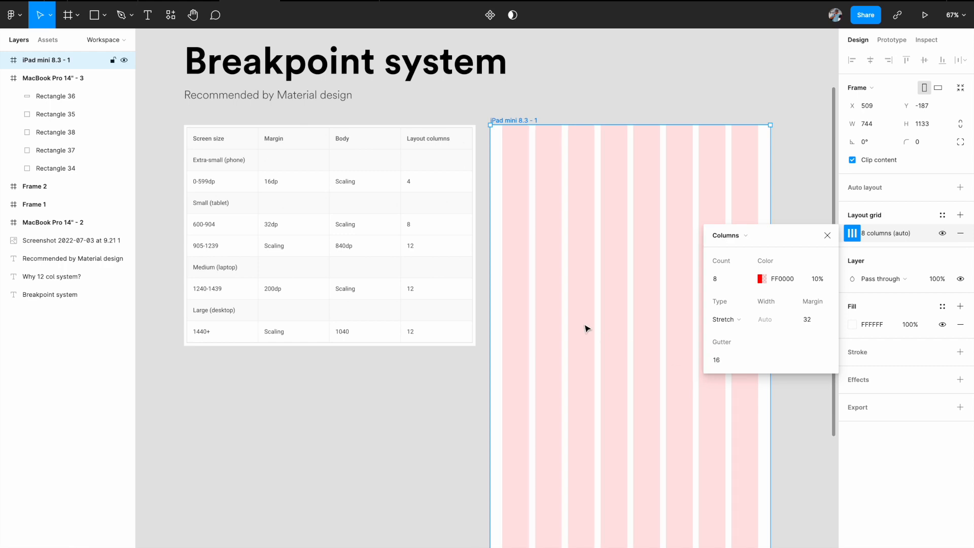
# - Compare the iPad mini frame's stretched columns with the 600-904 row of the breakpoint table
pyautogui.hscroll(2, 585, 328)
pyautogui.scroll(-1, 585, 328)
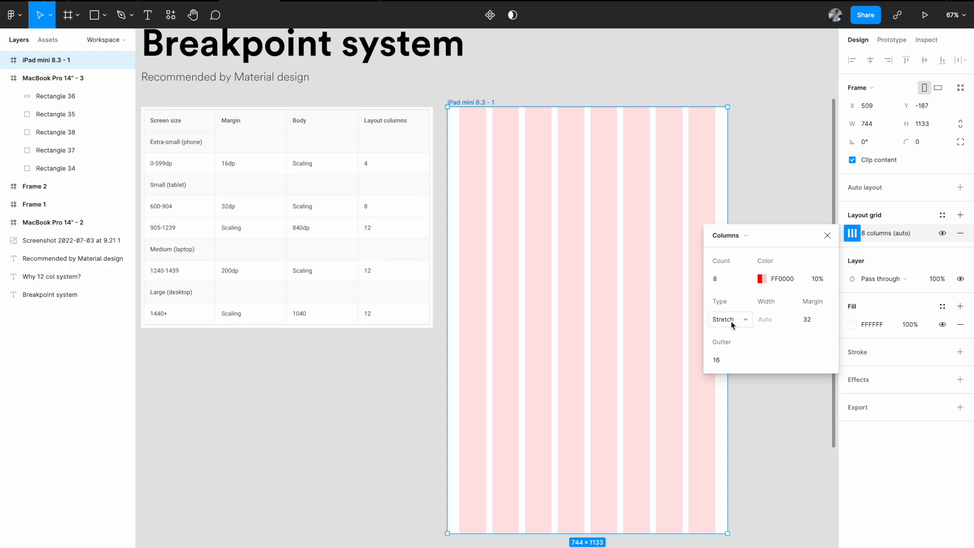
pyautogui.hscroll(2, 570, 334)
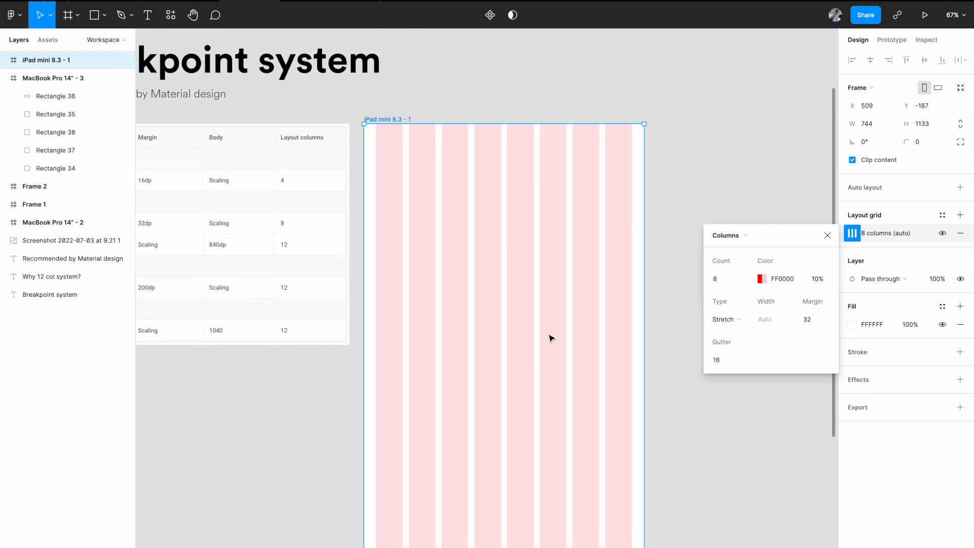
pyautogui.hscroll(-5, 516, 337)
pyautogui.scroll(1, 516, 337)
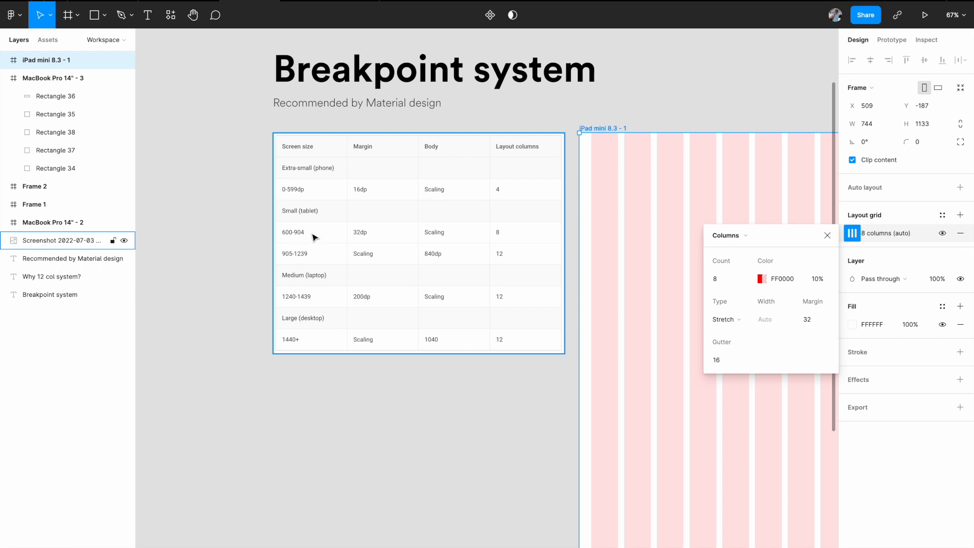
pyautogui.scroll(-5, 315, 239)
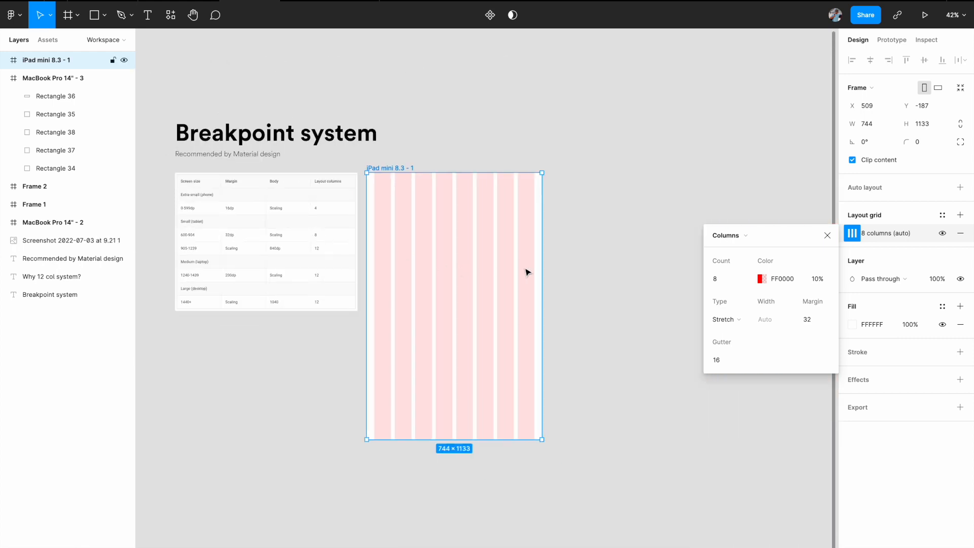
# - Try resizing the iPad mini frame from its right edge to test the stretching columns, and undo the resize
pyautogui.moveTo(541, 271); pyautogui.dragTo(517, 274)
pyautogui.hscroll(-2, 518, 277)
pyautogui.scroll(1, 517, 276)
pyautogui.hotkey('ctrl', 'z')
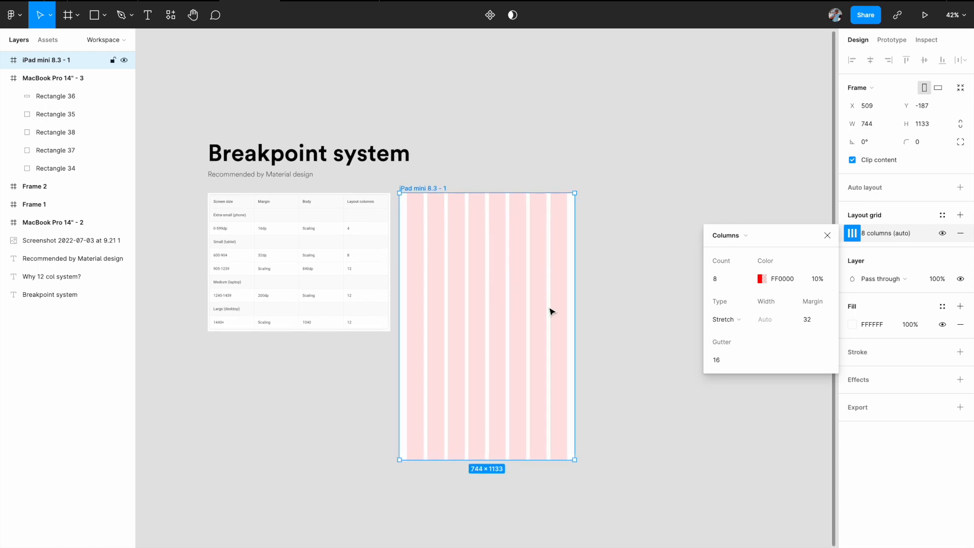
# - Check the iPad mini frame against the tablet rows 600-904 and 905-1239 in the breakpoint table
pyautogui.keyDown('ctrl'); pyautogui.scroll(3, 552, 311); pyautogui.keyUp('ctrl')
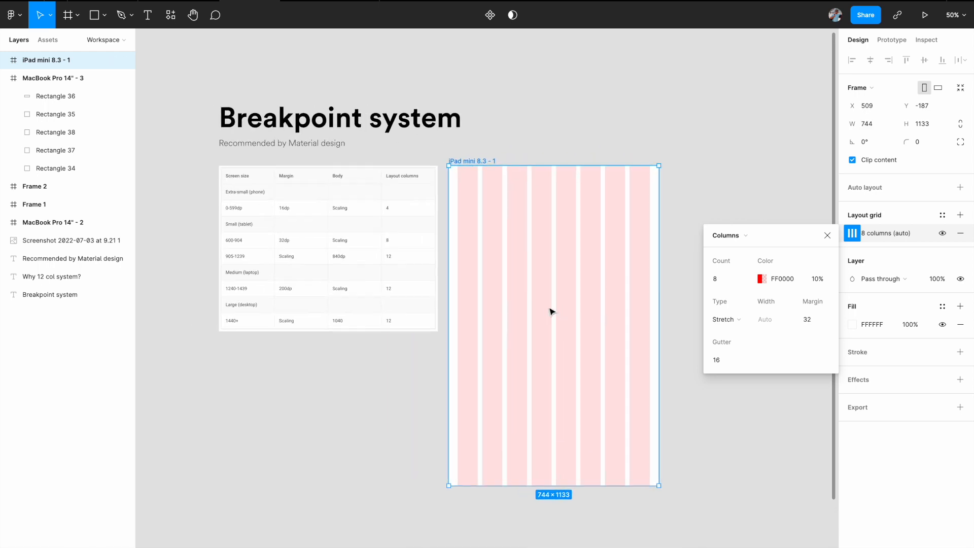
pyautogui.keyDown('ctrl'); pyautogui.scroll(4, 319, 303); pyautogui.keyUp('ctrl')
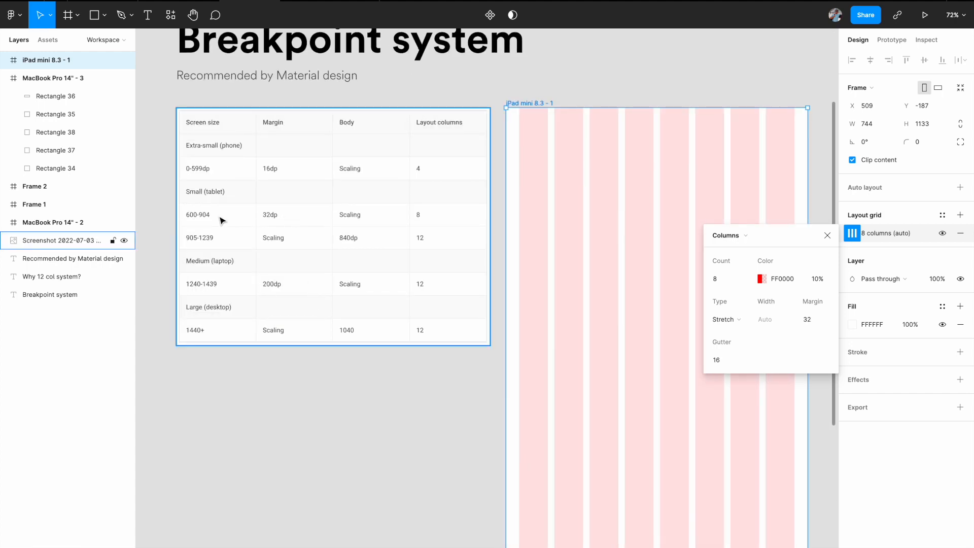
pyautogui.keyDown('ctrl'); pyautogui.scroll(-3, 539, 241); pyautogui.keyUp('ctrl')
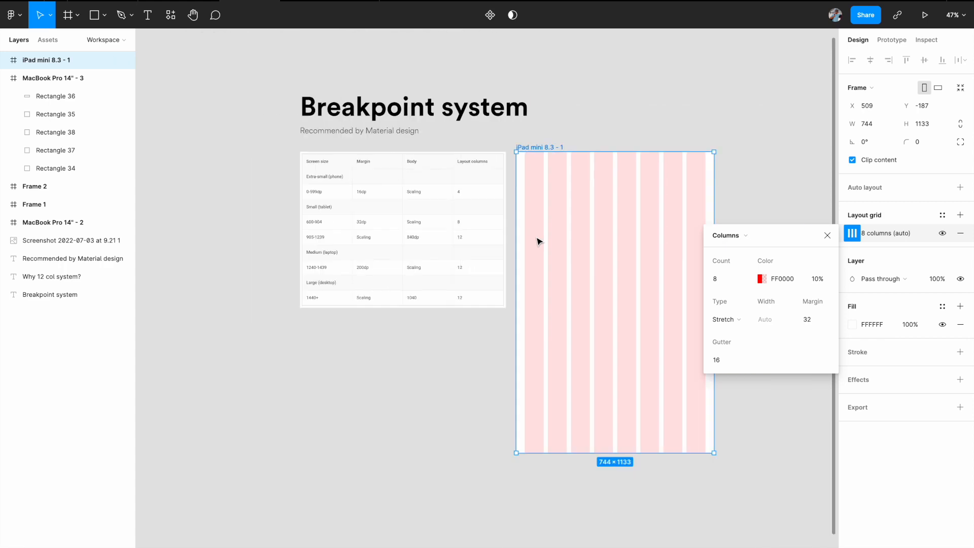
pyautogui.scroll(3, 278, 234)
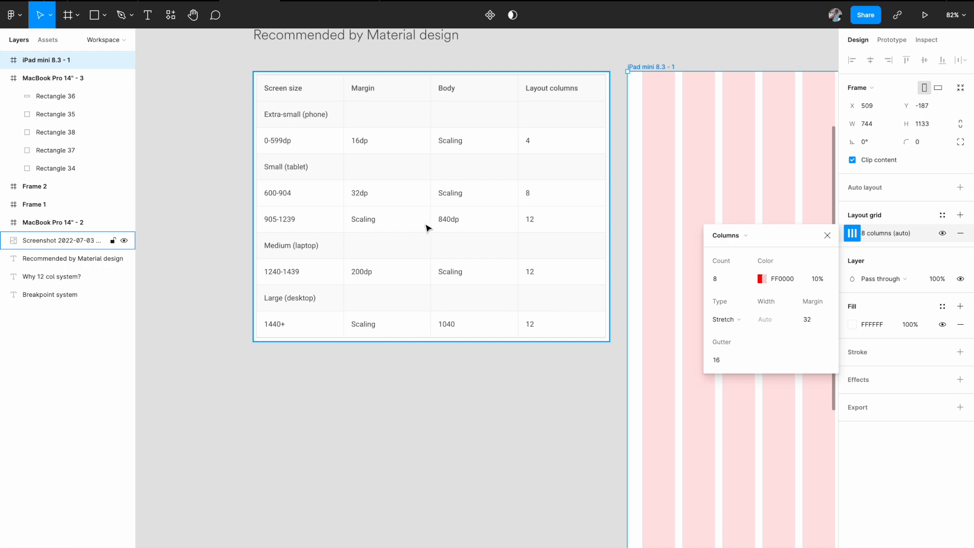
pyautogui.scroll(-5, 452, 222)
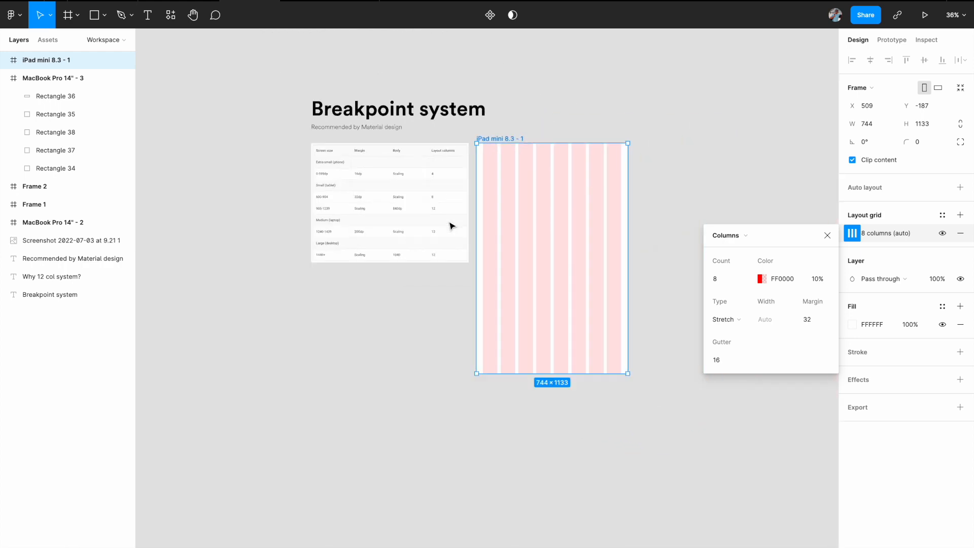
pyautogui.scroll(-2, 452, 226)
# - Close the column settings and move the iPad mini frame beneath the breakpoint table, aligned with the table's left edge
pyautogui.click(827, 235)
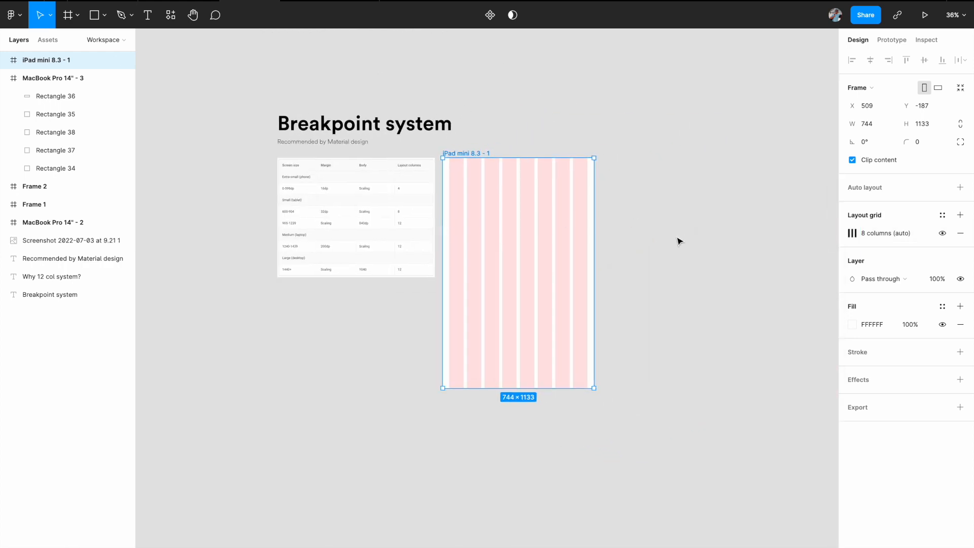
pyautogui.hscroll(-2, 680, 241)
pyautogui.hscroll(4, 679, 242)
pyautogui.hscroll(-3, 680, 241)
pyautogui.scroll(-2, 680, 241)
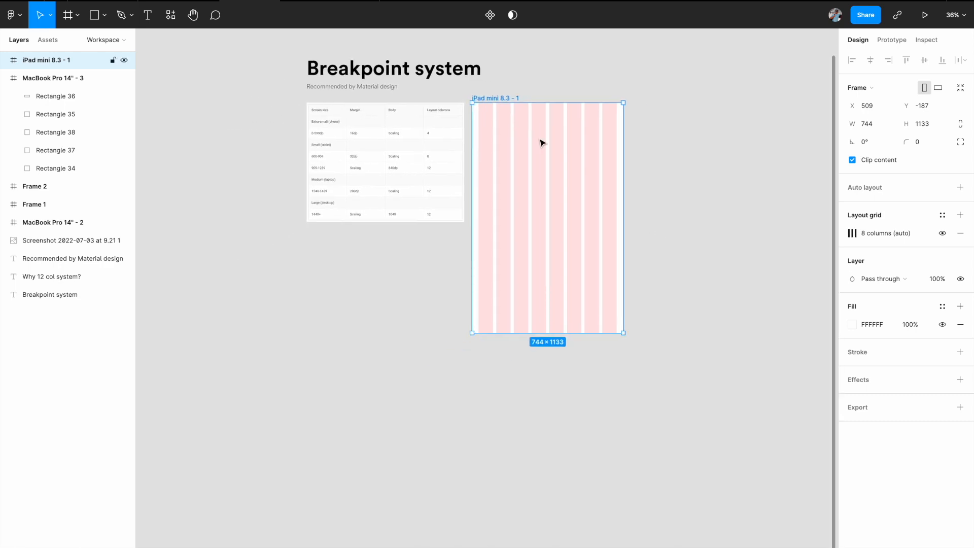
pyautogui.moveTo(504, 98); pyautogui.dragTo(340, 250)
# - Add an iPad Pro 12.9" frame and place it beside the iPad mini frame, with their top edges aligned
pyautogui.press('f')
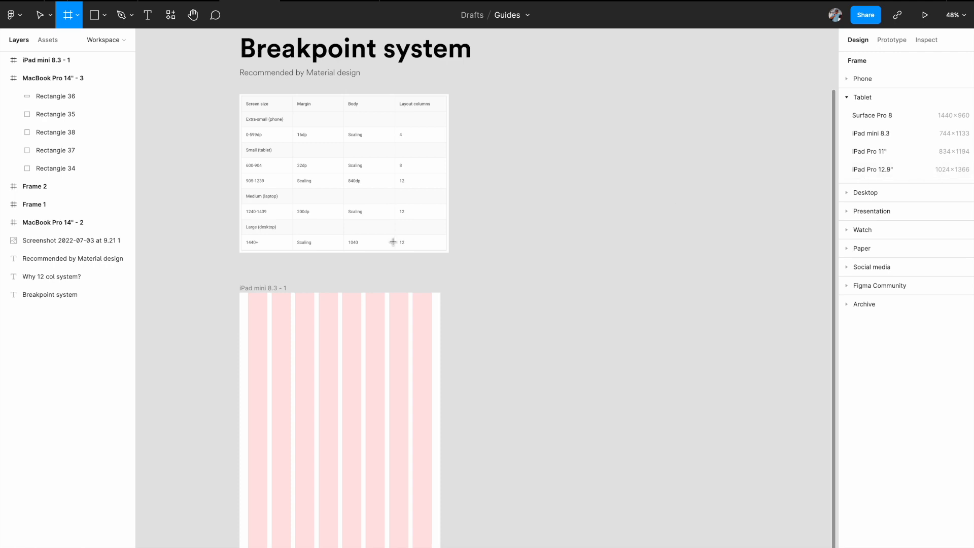
pyautogui.hscroll(-3, 391, 242)
pyautogui.scroll(3, 389, 238)
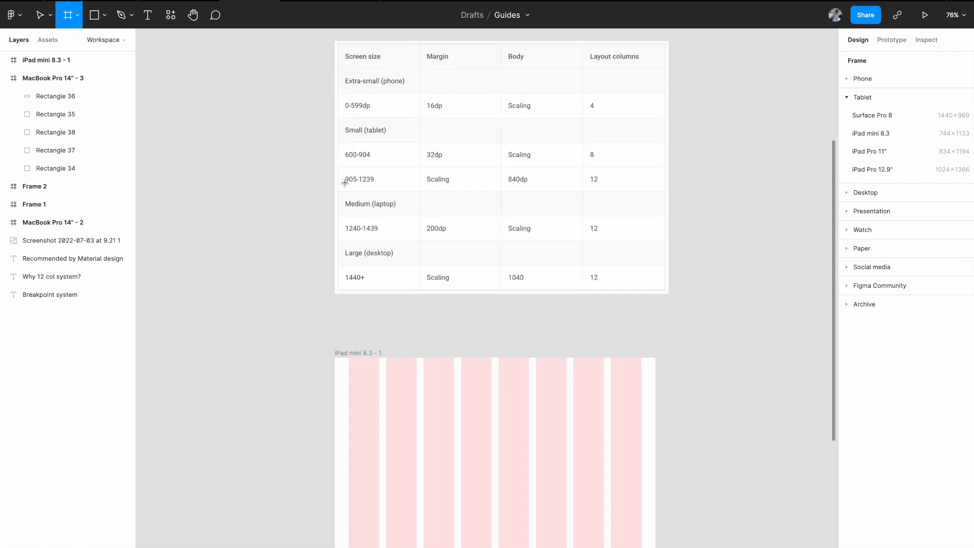
pyautogui.scroll(-5, 368, 181)
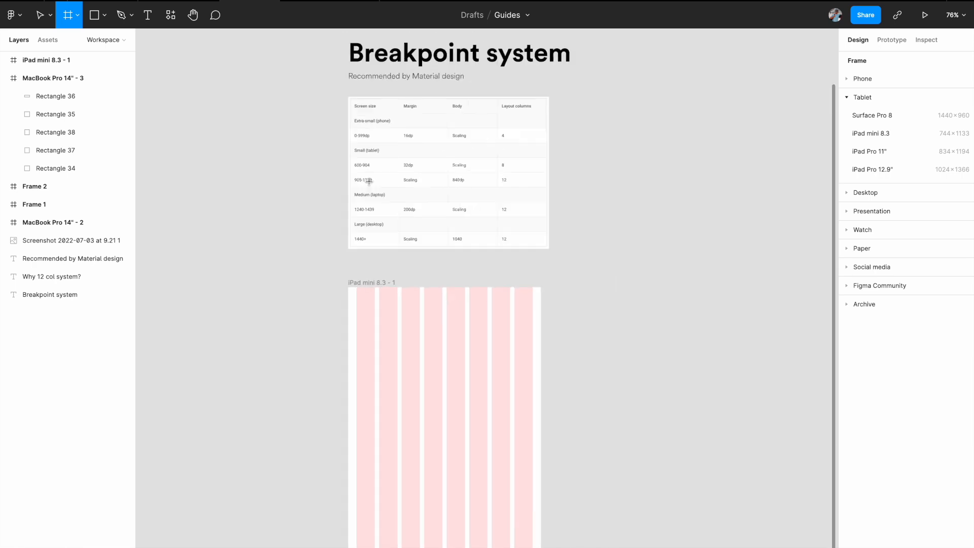
pyautogui.click(879, 169)
pyautogui.moveTo(492, 147); pyautogui.dragTo(509, 236)
# - Check the iPad Pro 12.9" frame's width against the 905-1239 row of the breakpoint table, including its margin, body and column values
pyautogui.scroll(10, 382, 175)
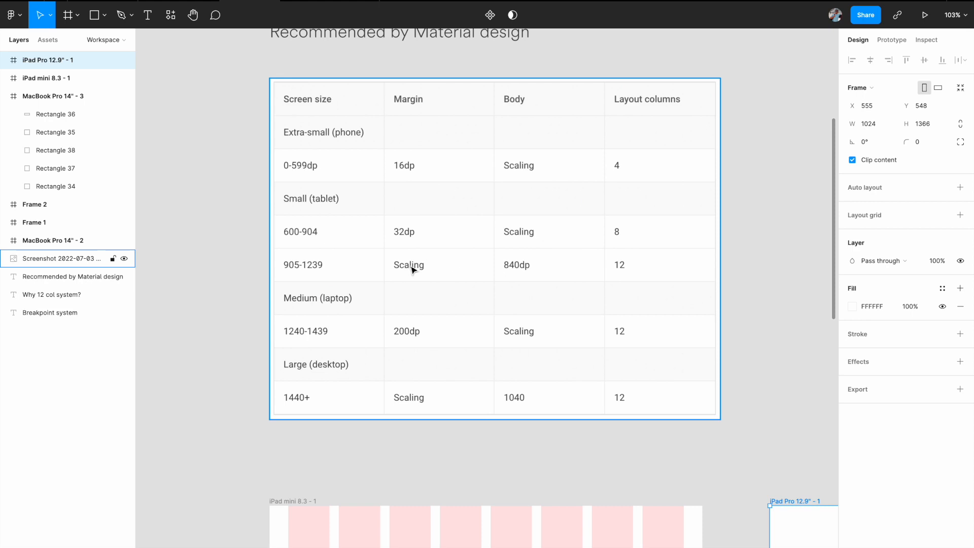
pyautogui.hscroll(2, 471, 271)
pyautogui.scroll(-1, 470, 271)
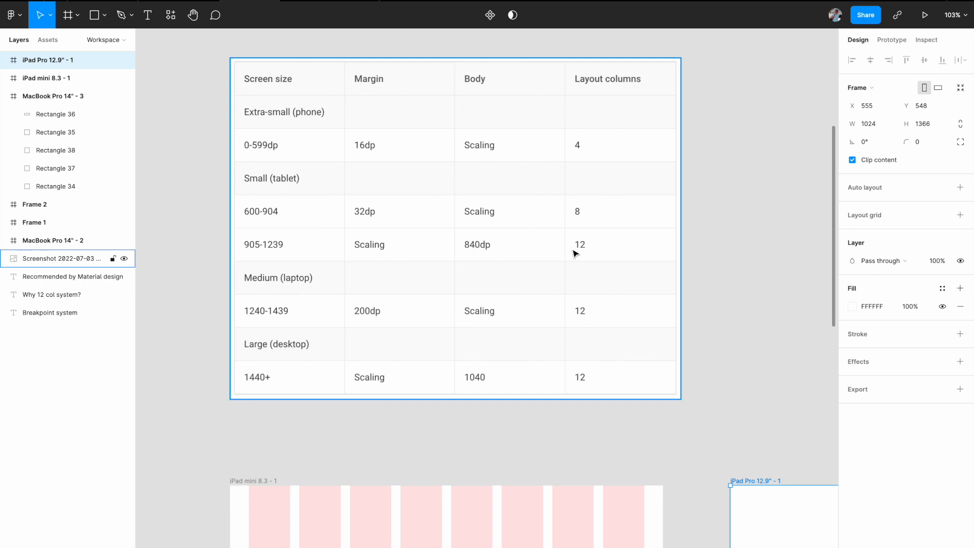
pyautogui.scroll(-3, 575, 253)
pyautogui.hscroll(3, 575, 253)
pyautogui.scroll(-2, 575, 253)
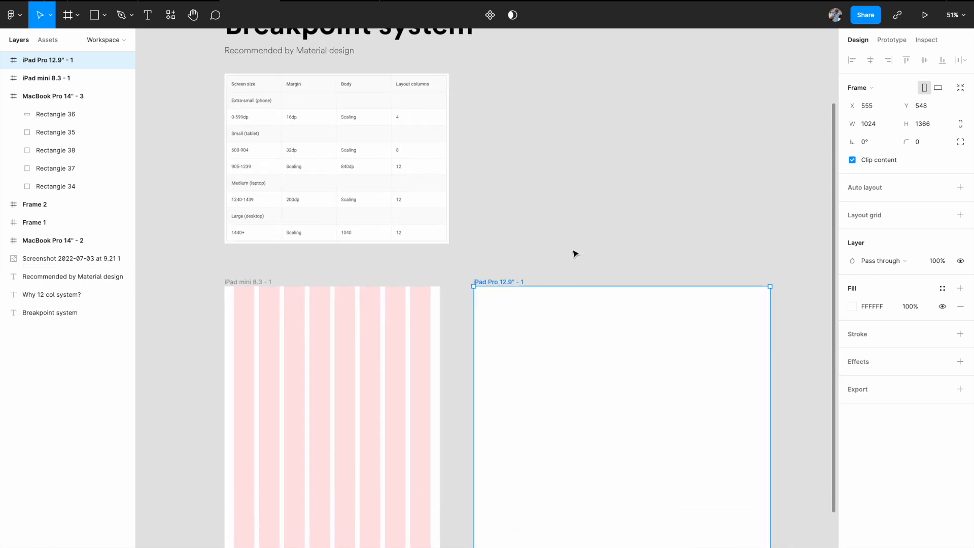
pyautogui.scroll(-2, 574, 253)
pyautogui.scroll(-1, 574, 253)
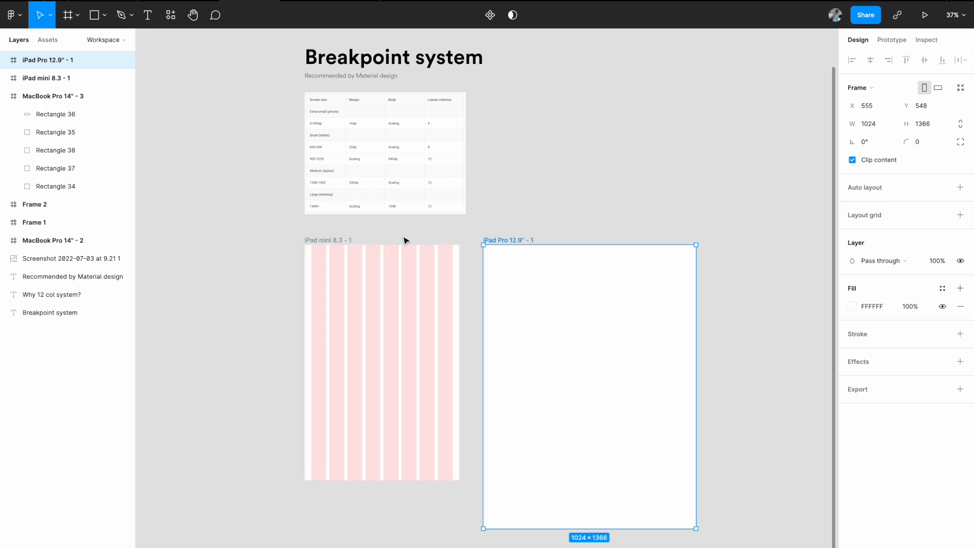
pyautogui.scroll(8, 326, 191)
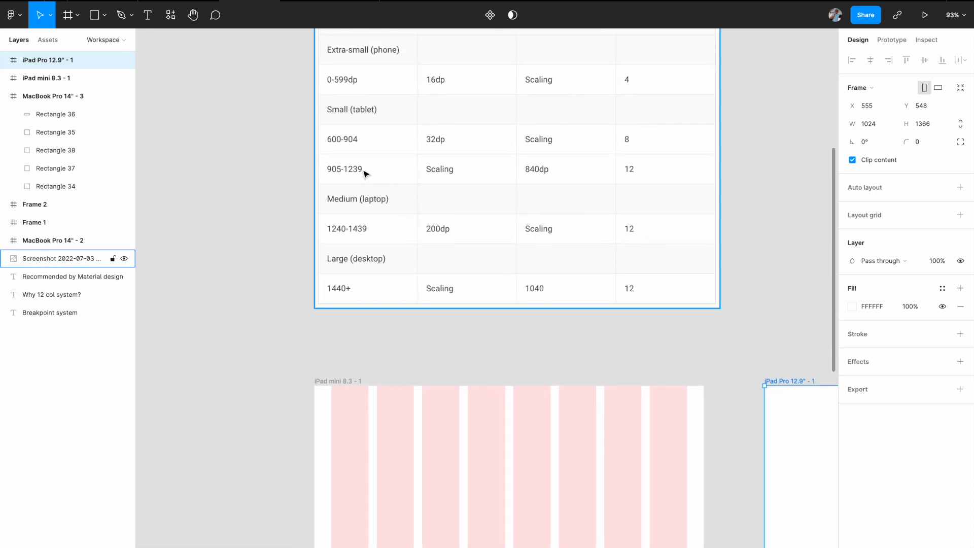
pyautogui.scroll(-5, 364, 173)
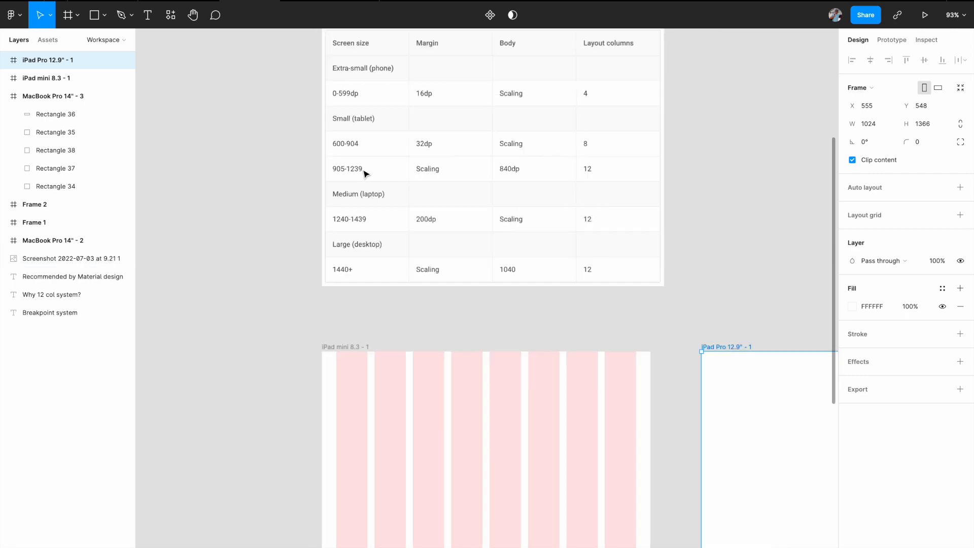
pyautogui.hscroll(2, 456, 215)
pyautogui.hscroll(2, 661, 242)
pyautogui.scroll(-1, 662, 243)
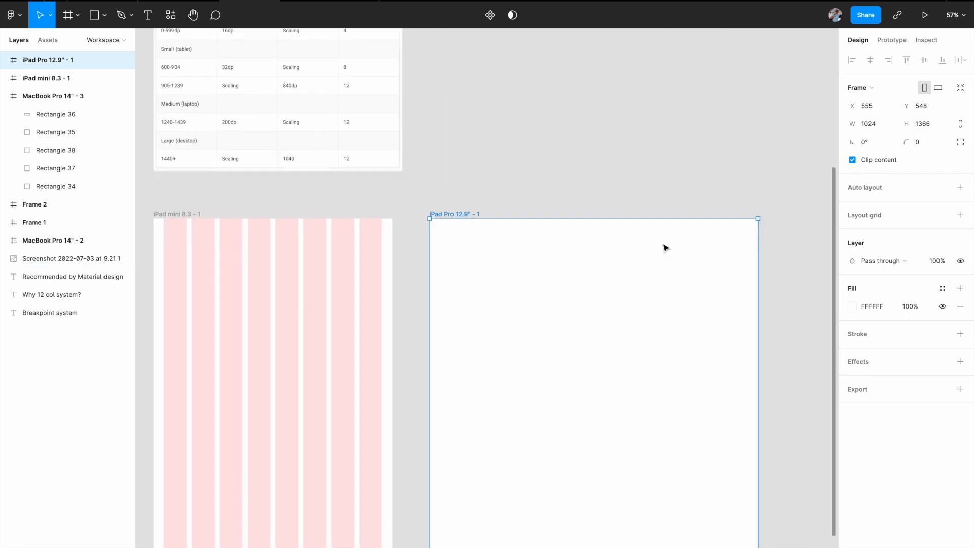
# - Add a layout grid to the iPad Pro 12.9" frame and change it to 12 columns
pyautogui.click(960, 215)
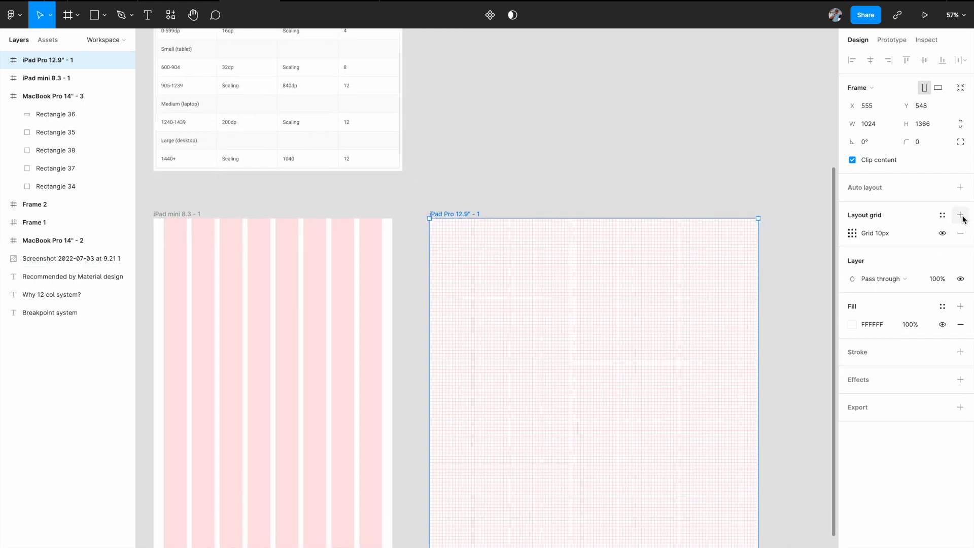
pyautogui.click(852, 233)
pyautogui.click(726, 247)
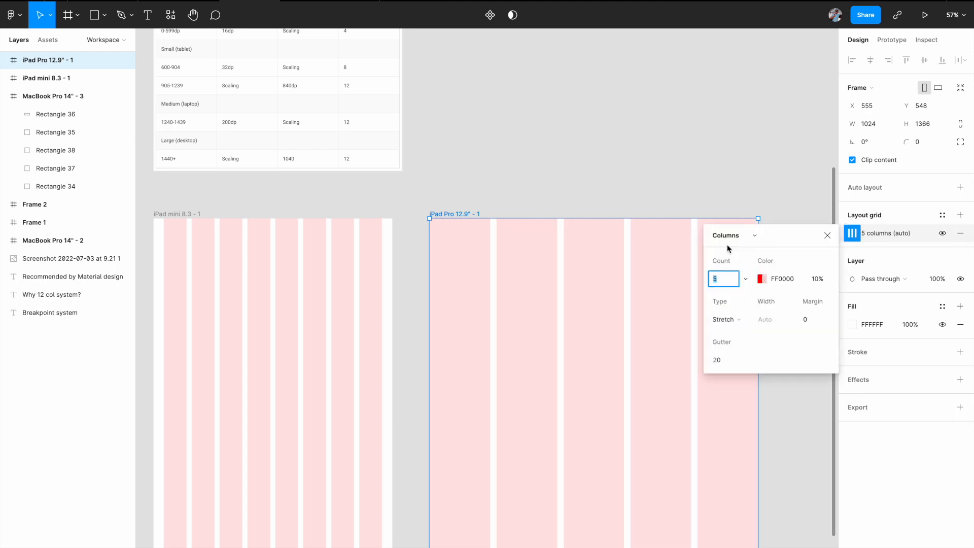
pyautogui.click(725, 282)
pyautogui.write('12')
pyautogui.press('Return')
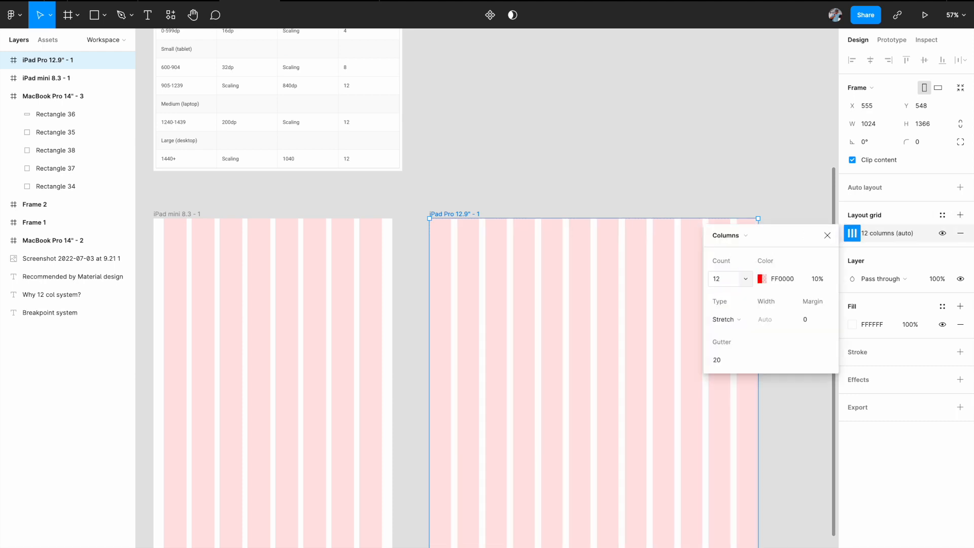
# - Following the 905-1239 row of the breakpoint table, set the column type to Center and the column width to 840/12
pyautogui.scroll(1, 472, 344)
pyautogui.scroll(3, 471, 348)
pyautogui.hscroll(-3, 472, 348)
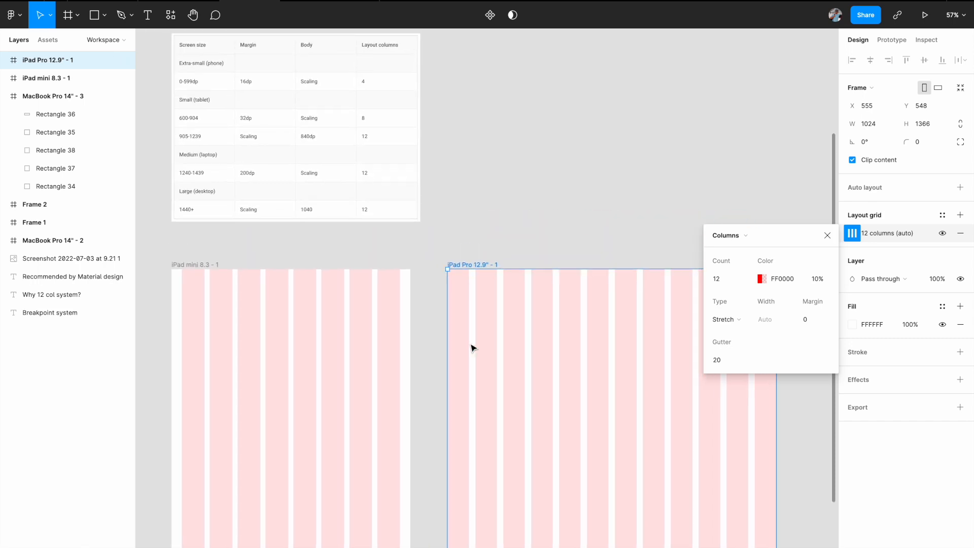
pyautogui.scroll(5, 333, 206)
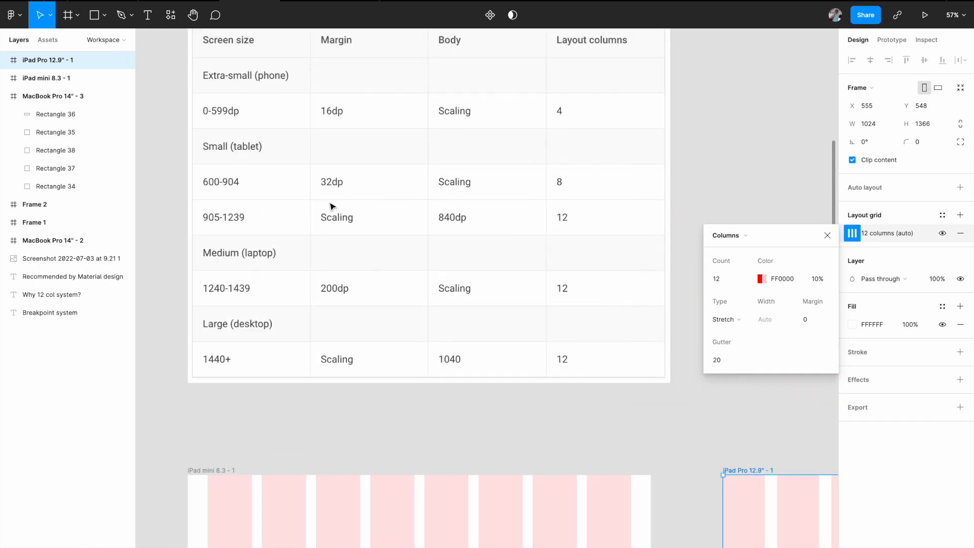
pyautogui.scroll(2, 413, 250)
pyautogui.hscroll(2, 414, 250)
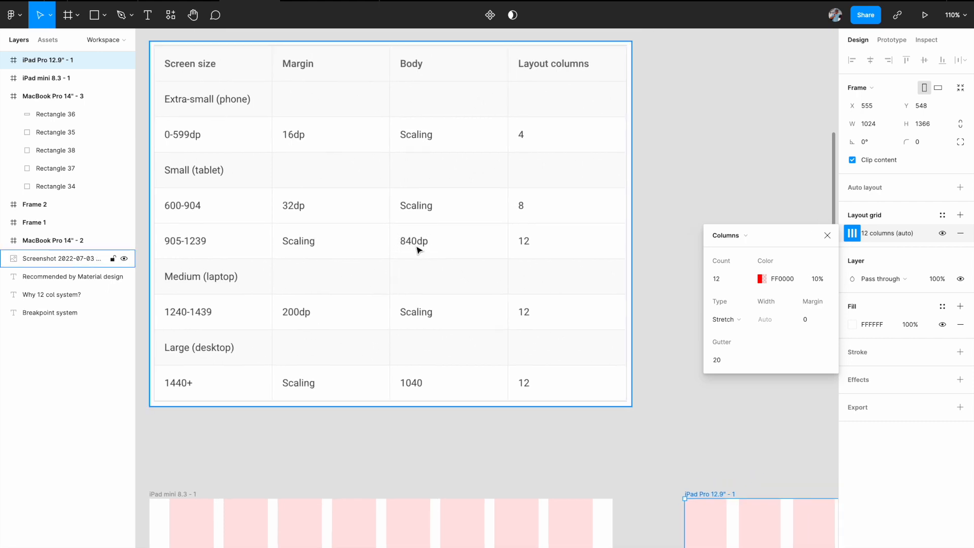
pyautogui.scroll(-2, 420, 250)
pyautogui.hscroll(3, 420, 250)
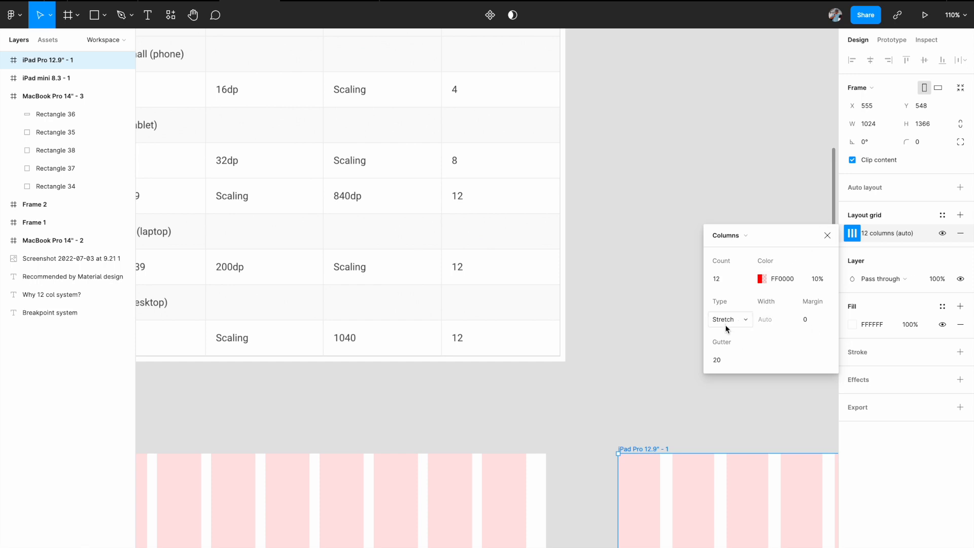
pyautogui.click(739, 320)
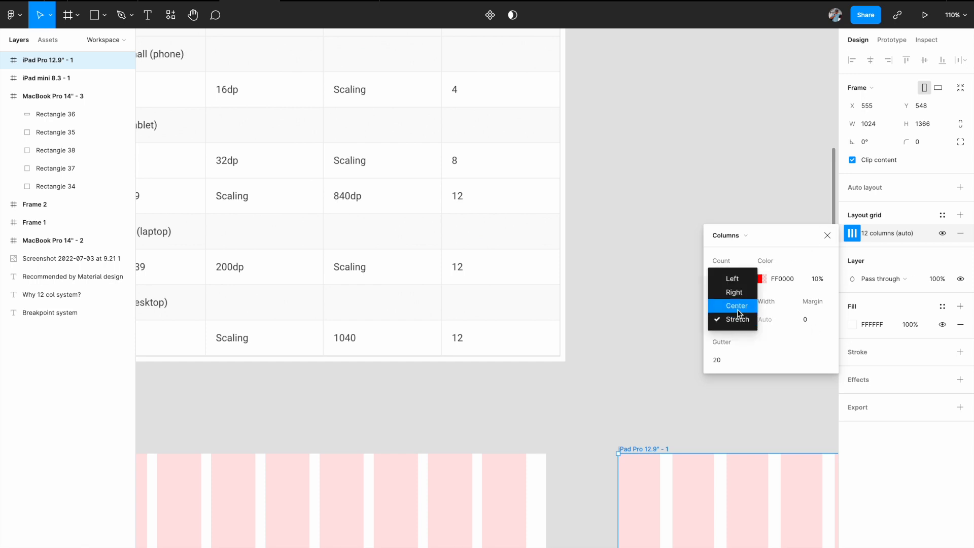
pyautogui.click(736, 306)
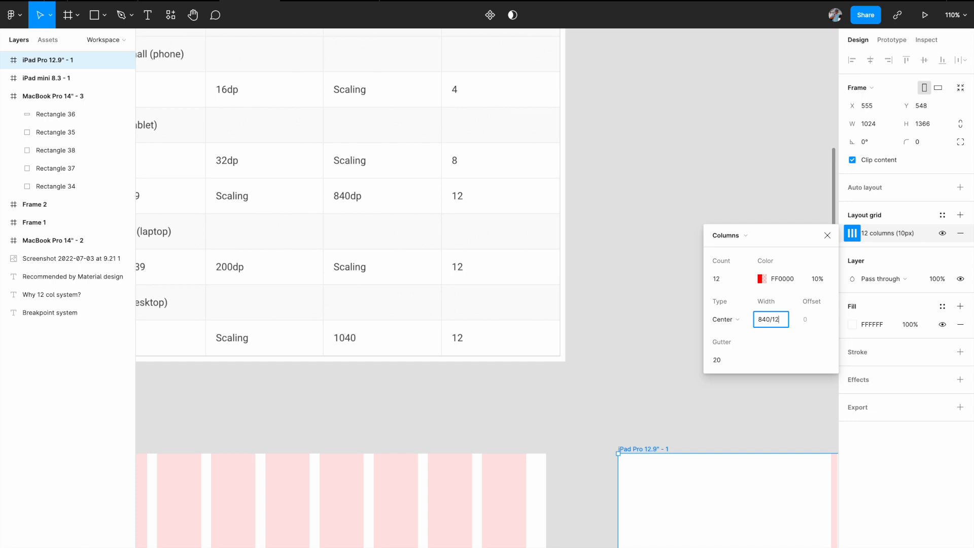
pyautogui.press('Return')
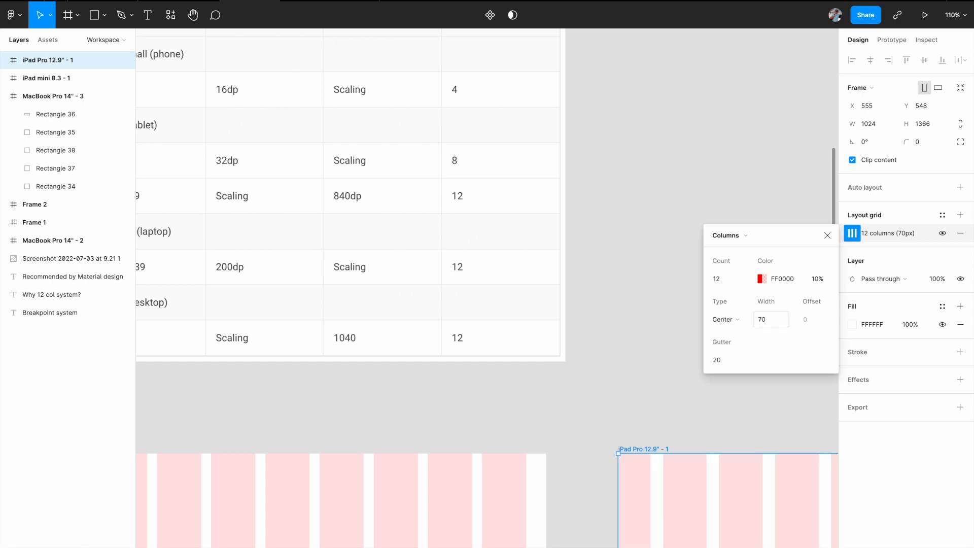
# - Set the gutter of the iPad Pro 12.9" frame's column grid to 16
pyautogui.scroll(-5, 685, 381)
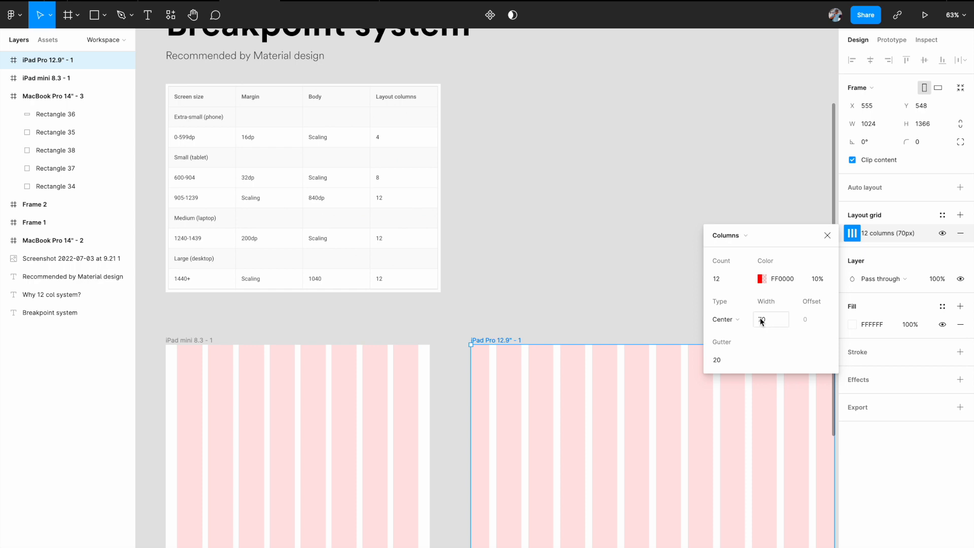
pyautogui.scroll(-3, 651, 438)
pyautogui.hscroll(2, 651, 437)
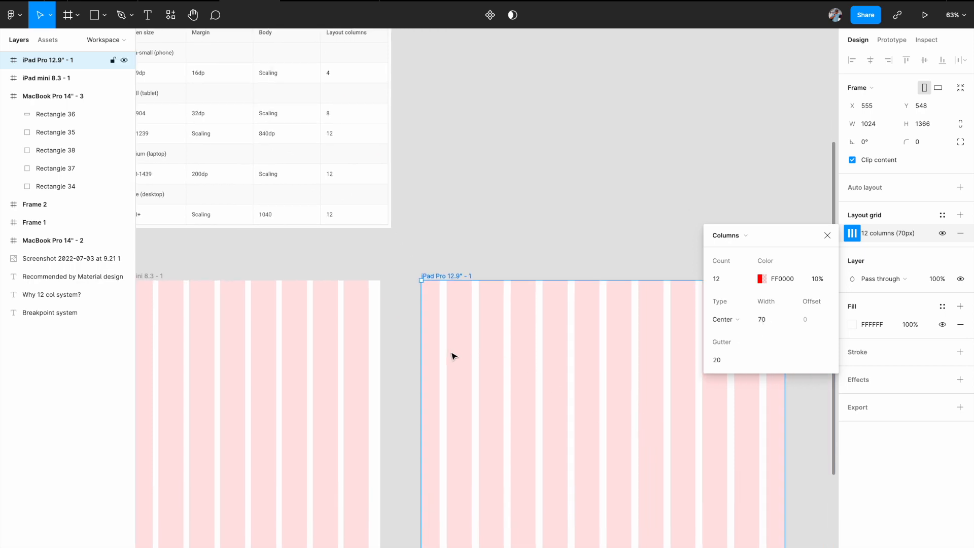
pyautogui.hscroll(1, 543, 355)
pyautogui.hscroll(1, 544, 355)
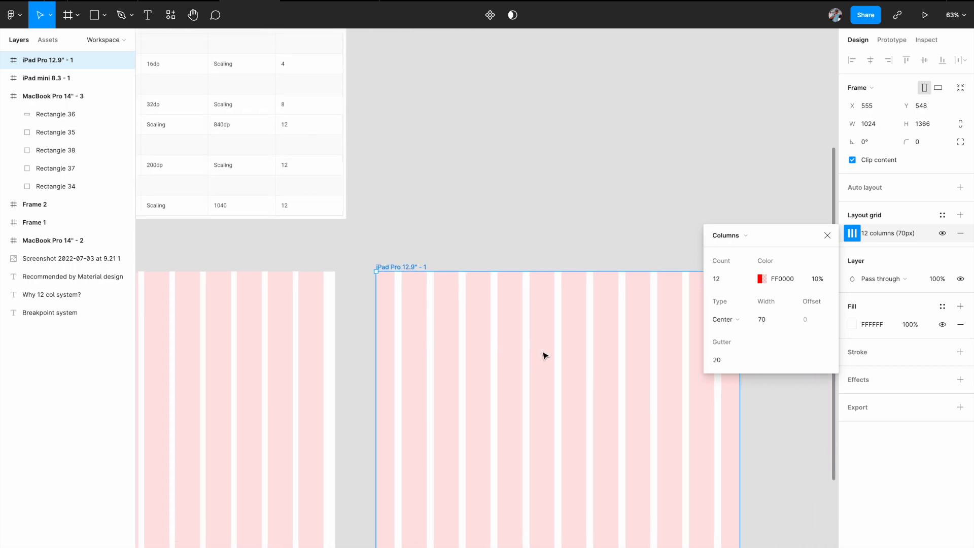
pyautogui.hscroll(-1, 684, 374)
pyautogui.click(729, 362)
pyautogui.press('BackSpace')
pyautogui.press('Return')
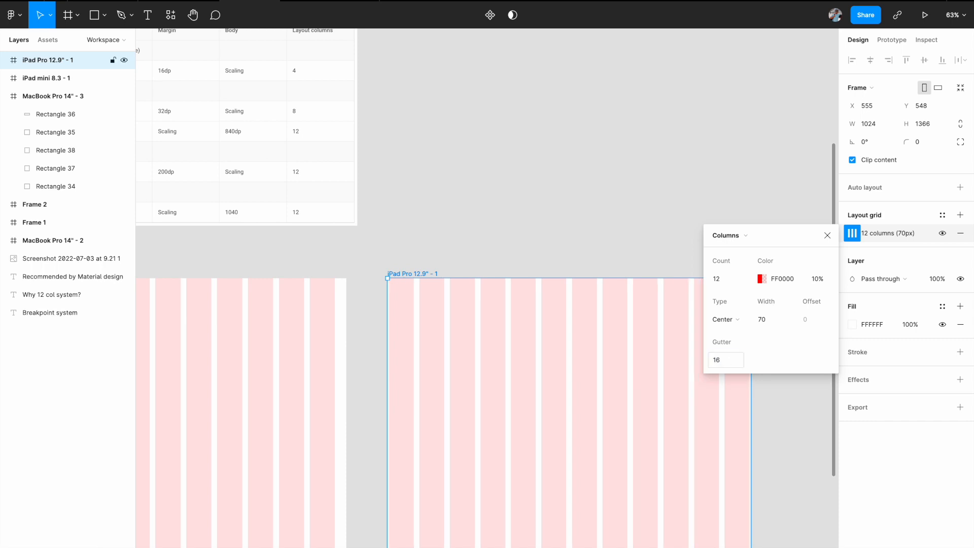
# - Compare the iPad Pro 12.9" frame's centered columns with the 840dp body in the breakpoint table
pyautogui.scroll(-3, 546, 420)
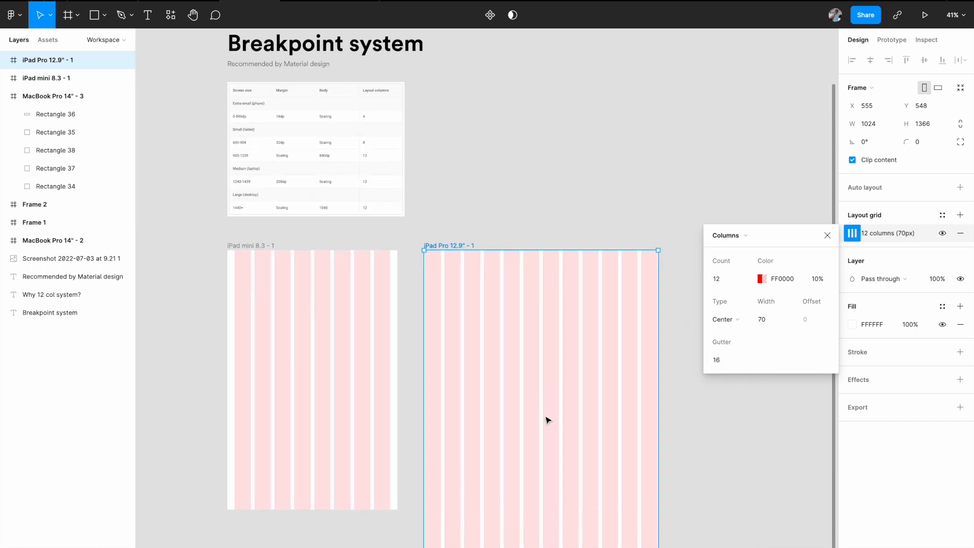
pyautogui.hscroll(2, 543, 299)
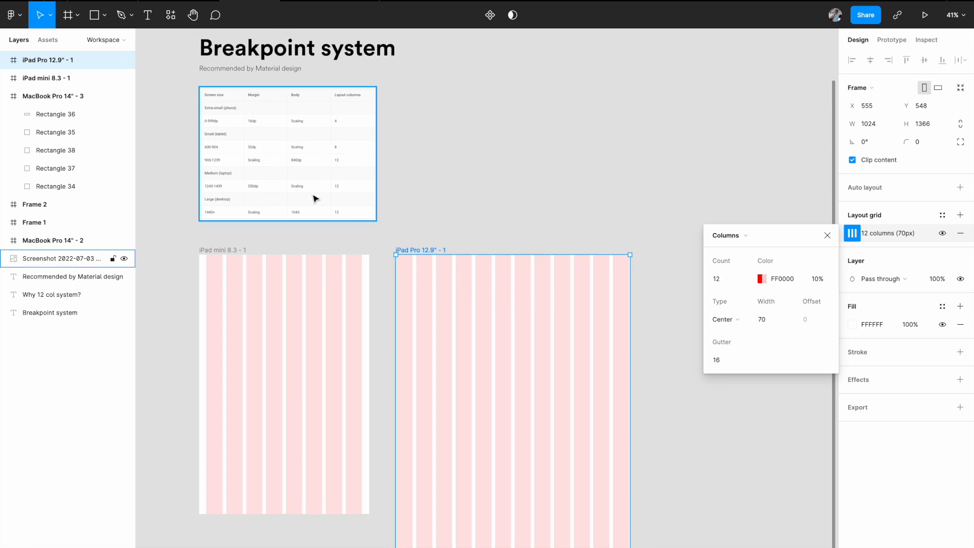
pyautogui.scroll(2, 314, 198)
pyautogui.hscroll(-2, 315, 198)
pyautogui.scroll(5, 314, 198)
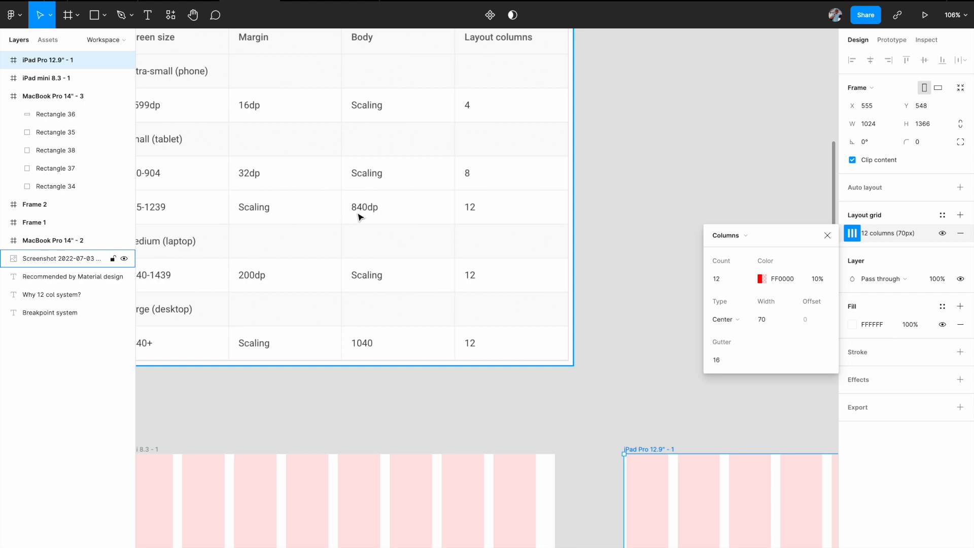
pyautogui.scroll(-5, 381, 214)
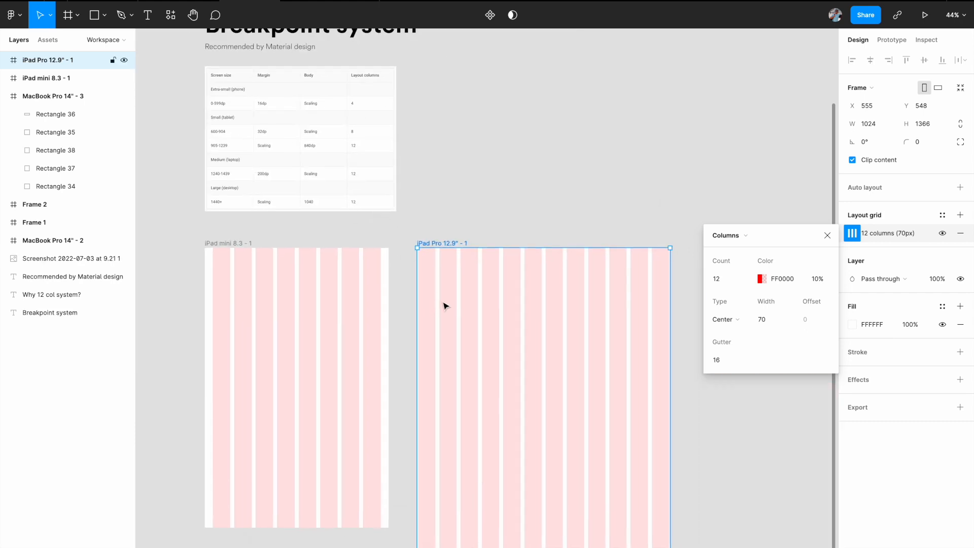
pyautogui.scroll(-3, 647, 312)
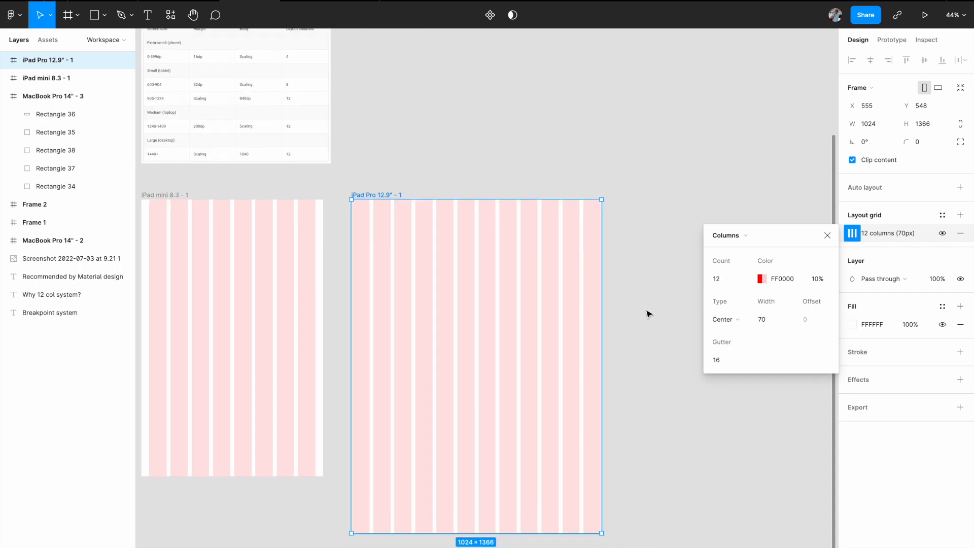
# - Widen the iPad Pro 12.9" frame from its right edge to about 1742 to test the centered columns, and deselect it
pyautogui.moveTo(520, 301); pyautogui.dragTo(571, 300)
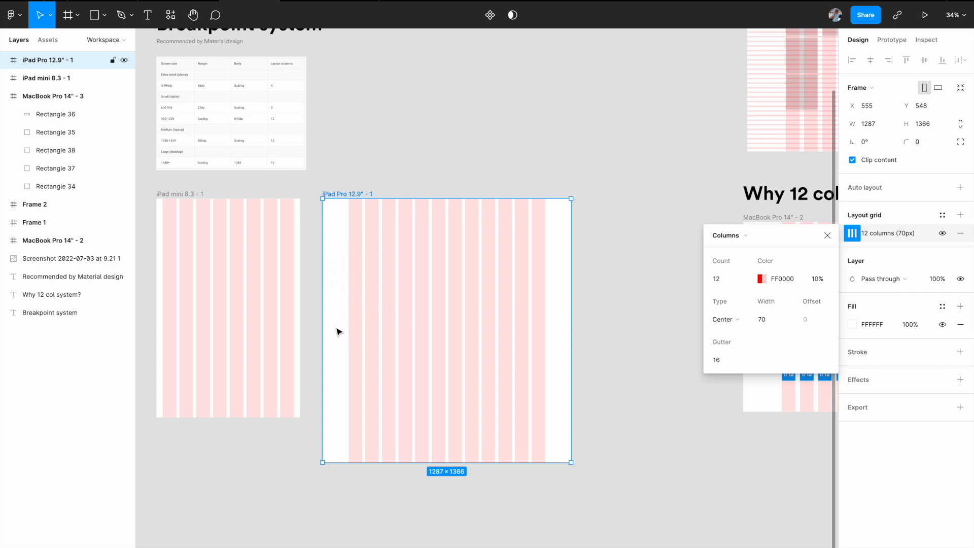
pyautogui.moveTo(572, 307); pyautogui.dragTo(658, 306)
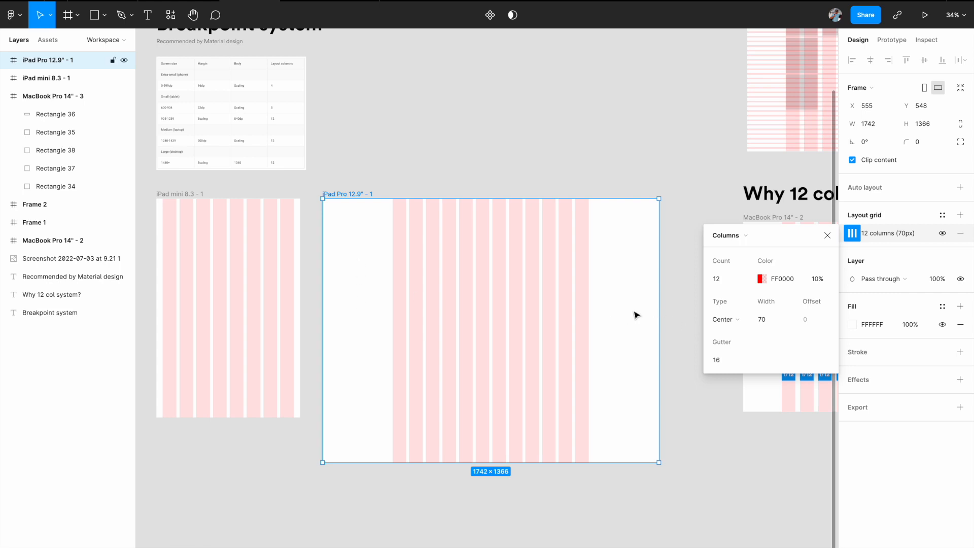
pyautogui.hscroll(-2, 632, 314)
pyautogui.scroll(1, 632, 313)
pyautogui.click(583, 187)
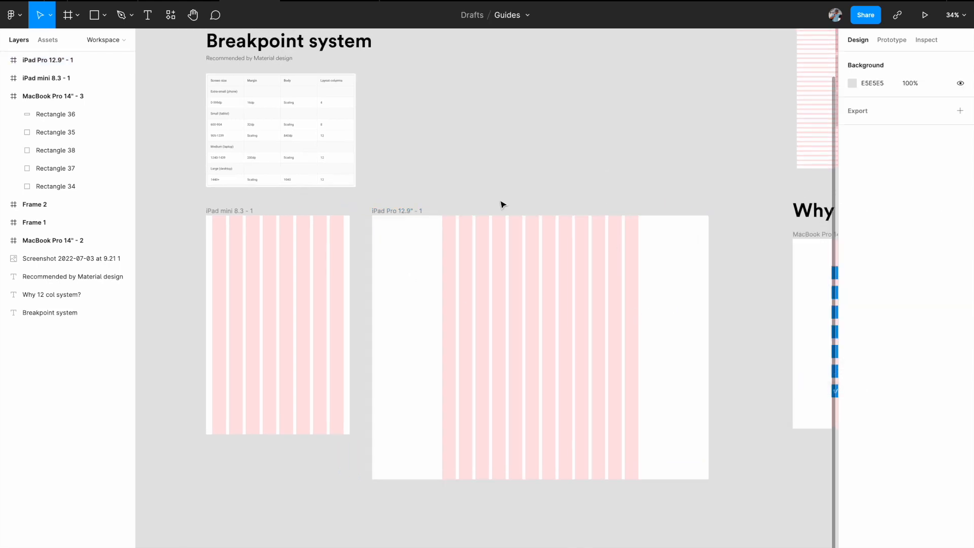
# - Examine the body values in the breakpoint table's tablet, laptop and desktop rows alongside the widened iPad Pro frame
pyautogui.scroll(2, 507, 203)
pyautogui.hscroll(-3, 508, 203)
pyautogui.scroll(3, 402, 221)
pyautogui.scroll(5, 404, 225)
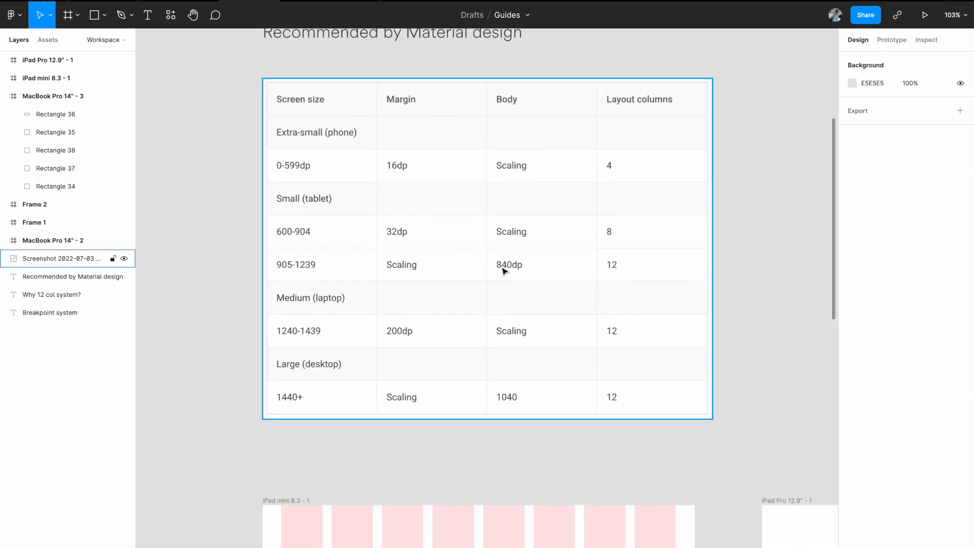
pyautogui.scroll(-2, 444, 329)
pyautogui.scroll(-1, 444, 330)
pyautogui.hscroll(1, 445, 330)
pyautogui.click(311, 311)
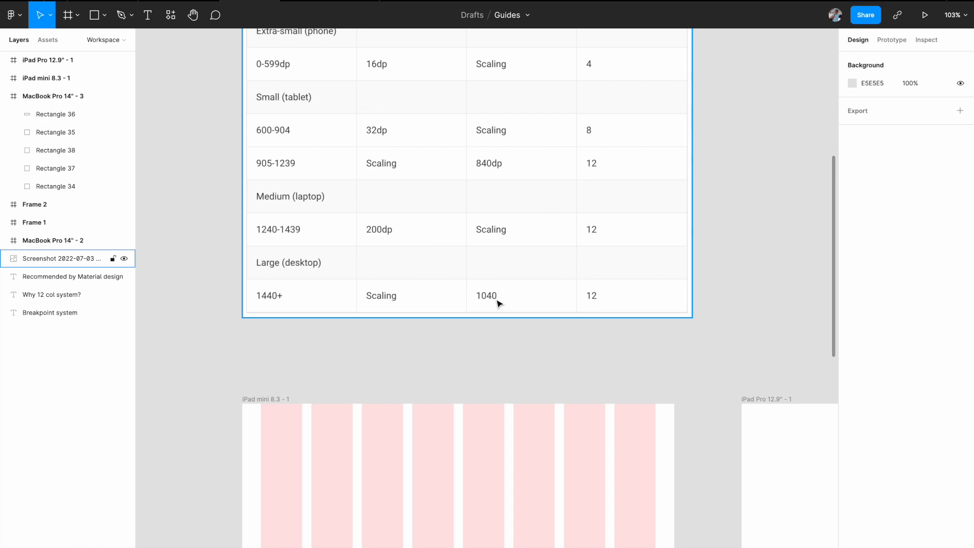
pyautogui.scroll(-5, 432, 301)
pyautogui.hscroll(3, 550, 381)
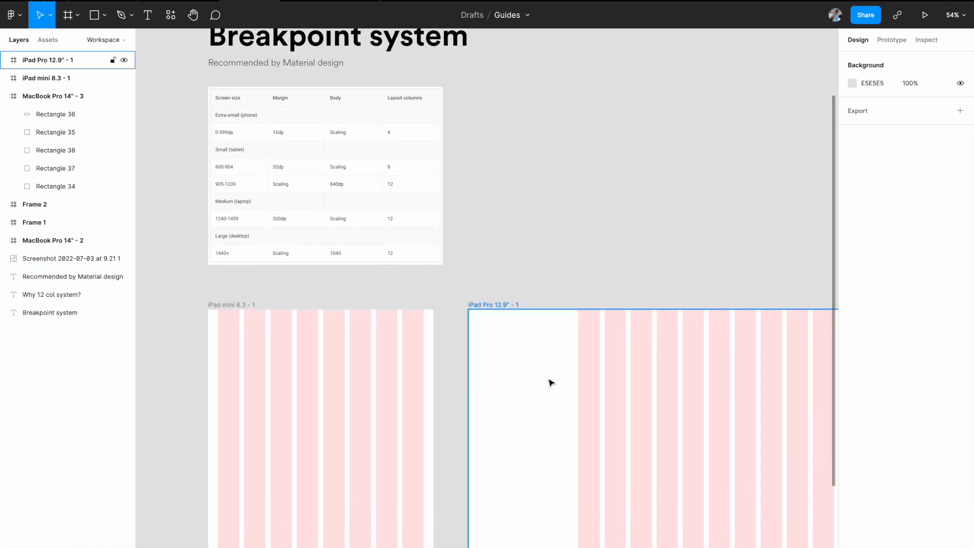
# - Switch to the browser and zoom out the Facebook page to examine how its centered content behaves at a wider width
pyautogui.scroll(-4, 526, 354)
pyautogui.scroll(-1, 526, 355)
pyautogui.hscroll(1, 526, 354)
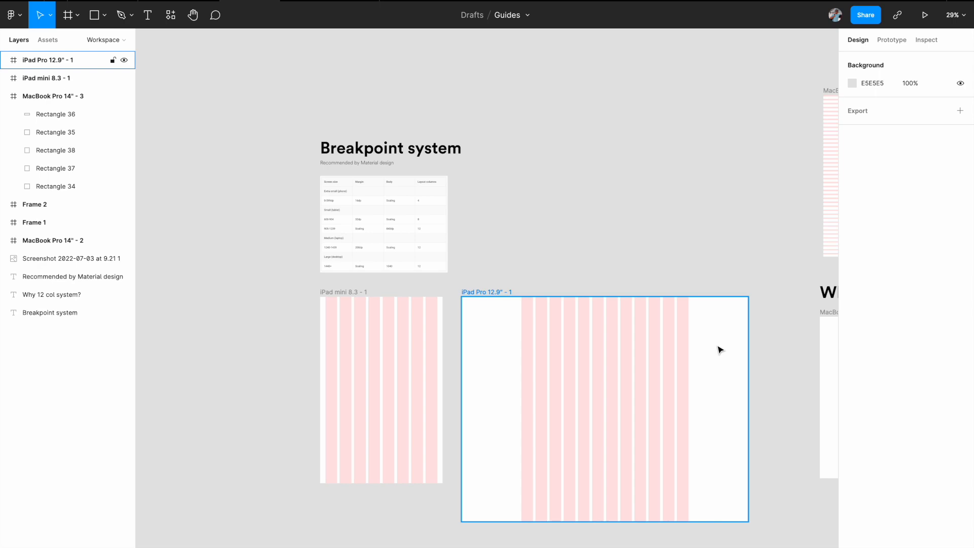
pyautogui.hotkey('ctrl', 'Right')
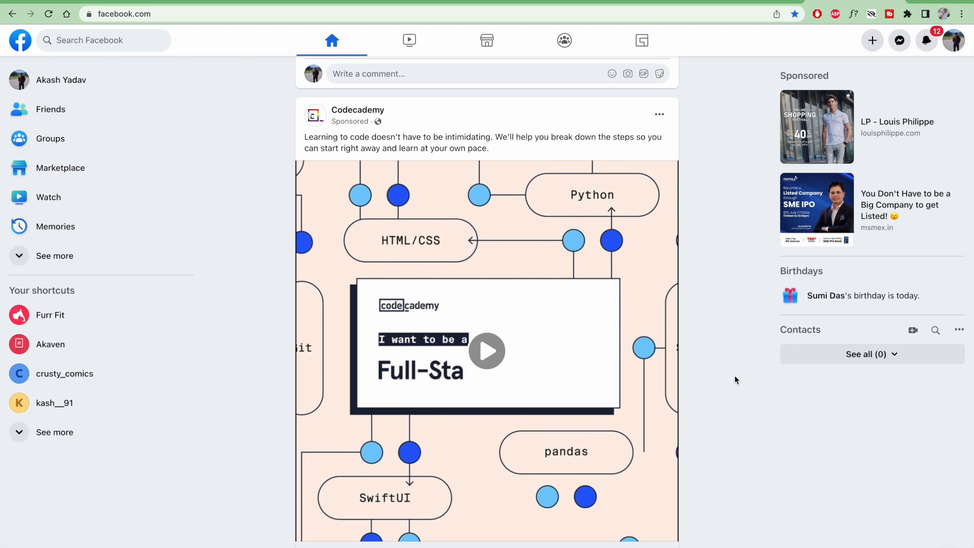
pyautogui.press('super+minus')
pyautogui.press('super+minus')
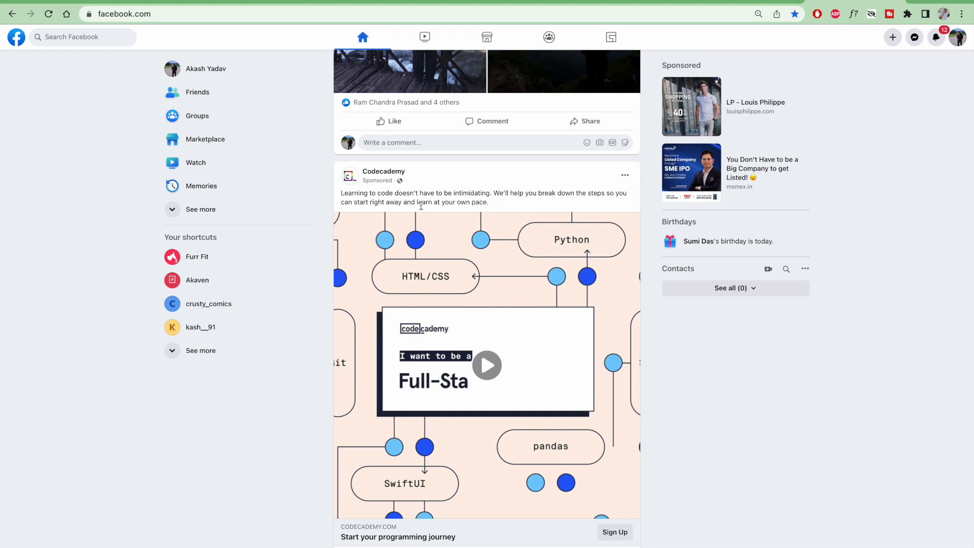
# - Zoom out the Pinterest home page and compare its scaling columns with Facebook's centered feed
pyautogui.click(156, 2)
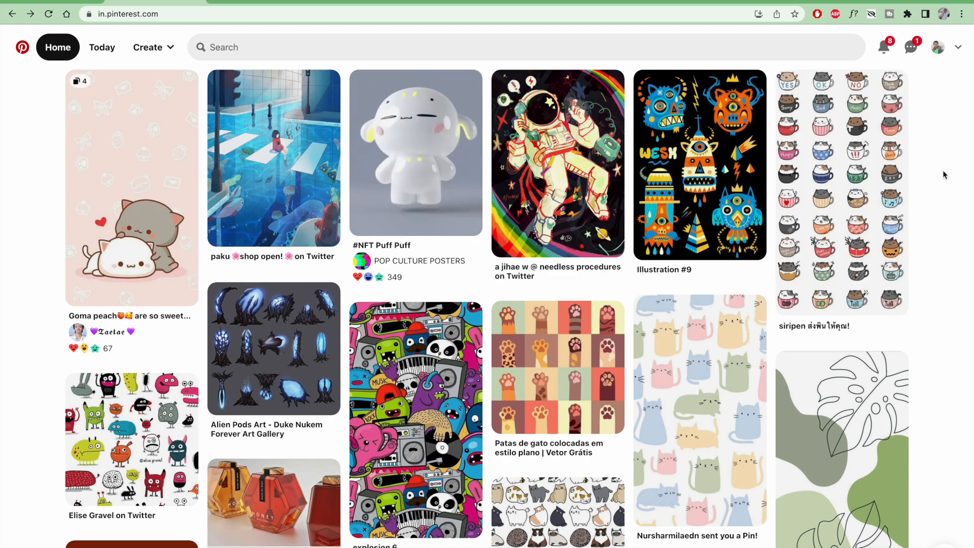
pyautogui.hotkey('ctrl', '-')
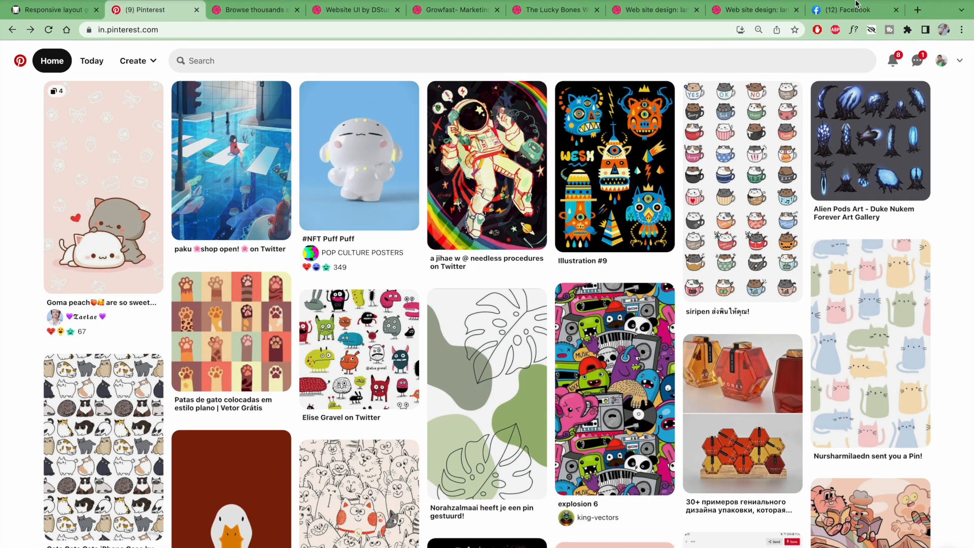
pyautogui.click(840, 11)
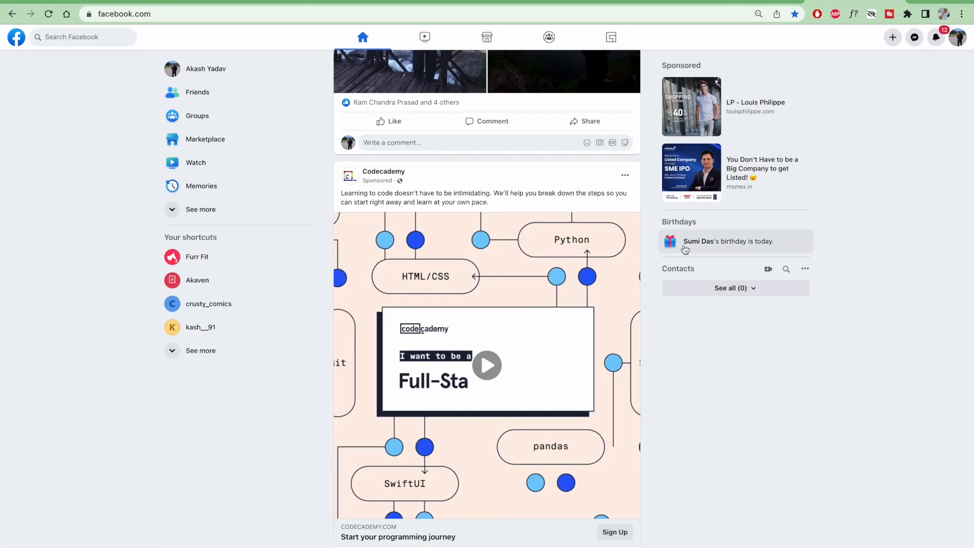
pyautogui.scroll(-3, 679, 252)
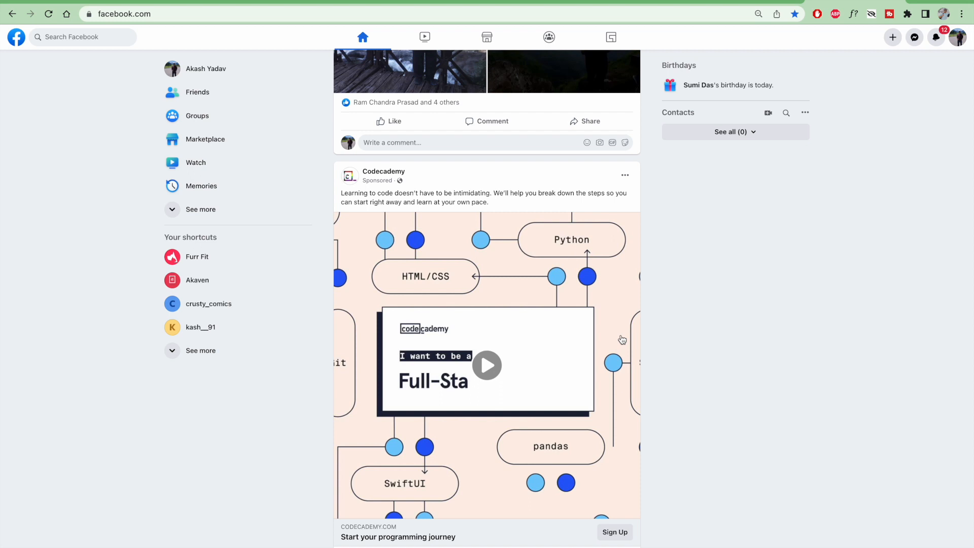
# - Switch back to Figma and add an Android Large phone frame (360 × 800) below the tablet frames
pyautogui.hotkey('ctrl', 'Left')
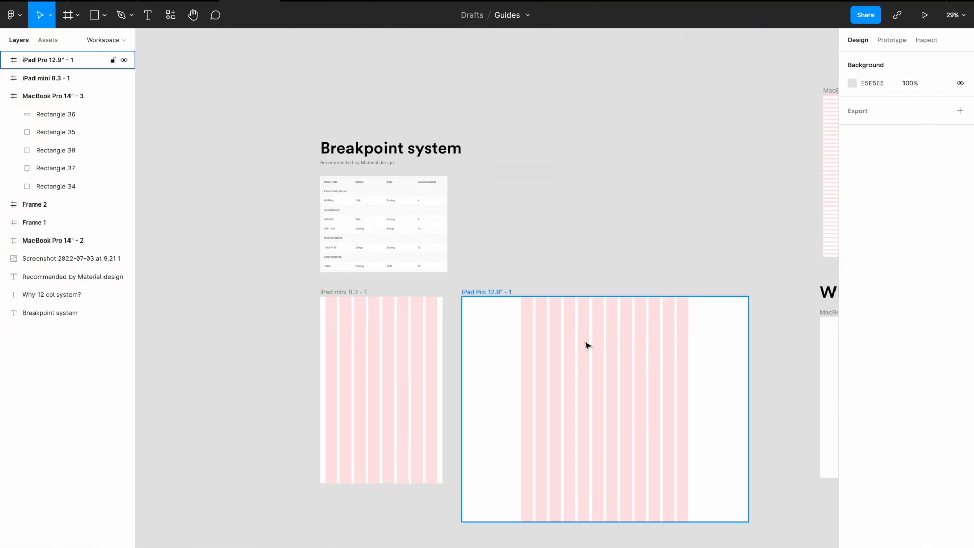
pyautogui.scroll(5, 348, 278)
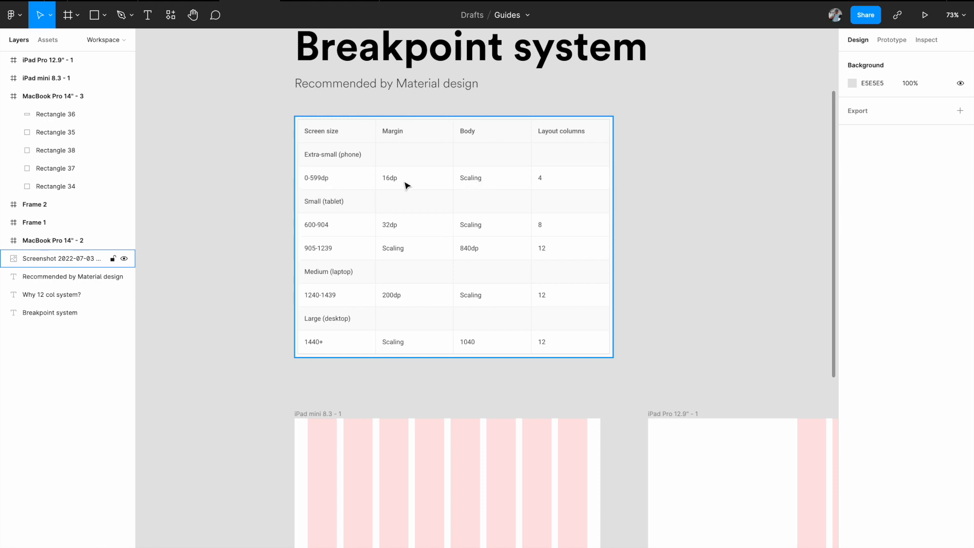
pyautogui.scroll(-5, 421, 189)
pyautogui.scroll(-10, 386, 356)
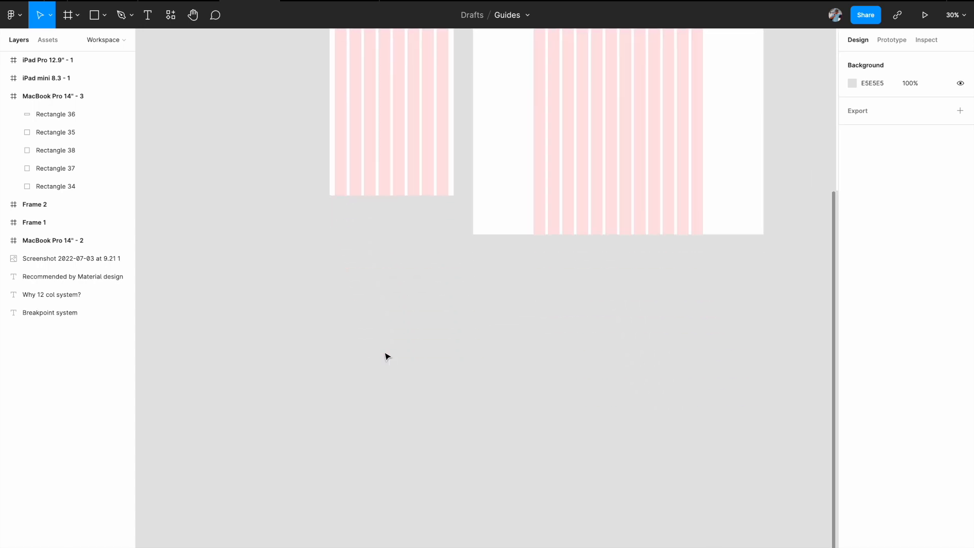
pyautogui.press('f')
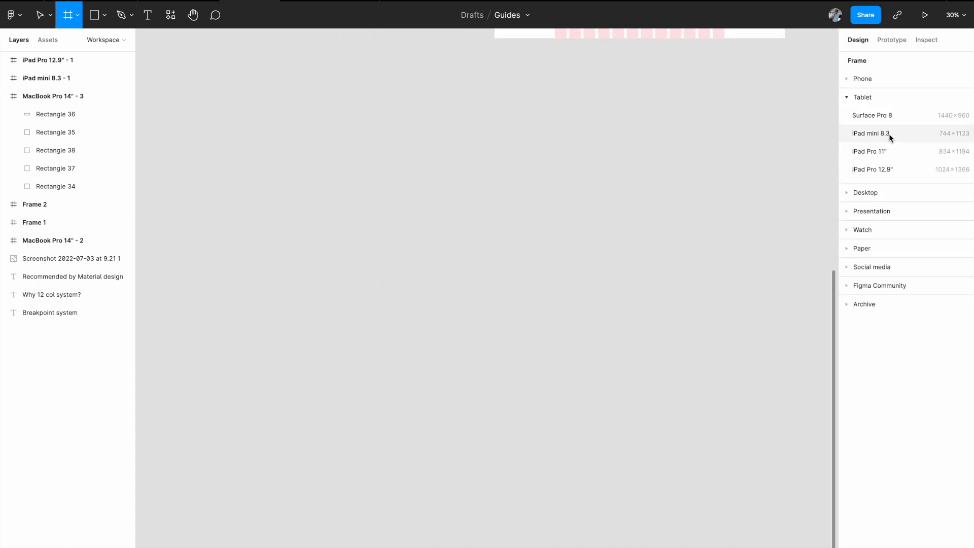
pyautogui.click(846, 79)
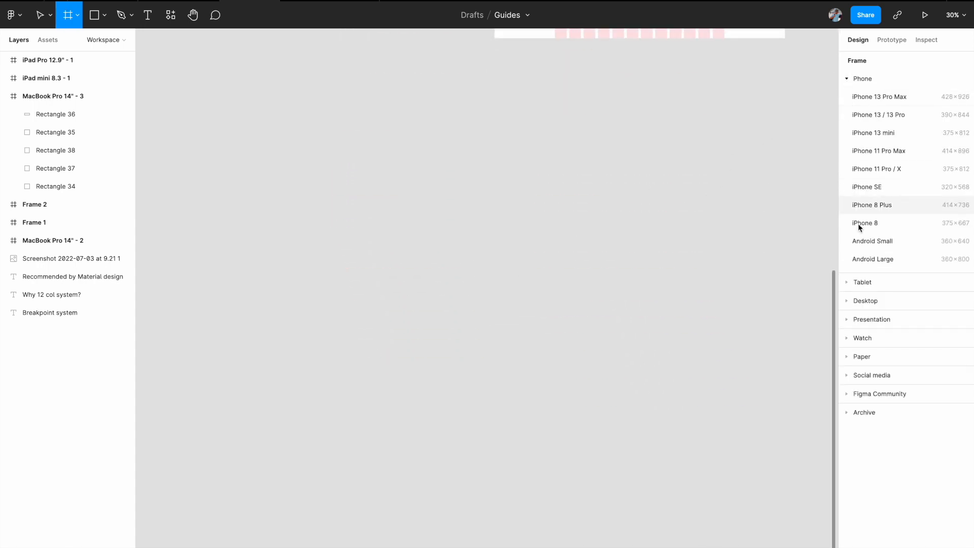
pyautogui.click(857, 259)
pyautogui.scroll(-1, 557, 270)
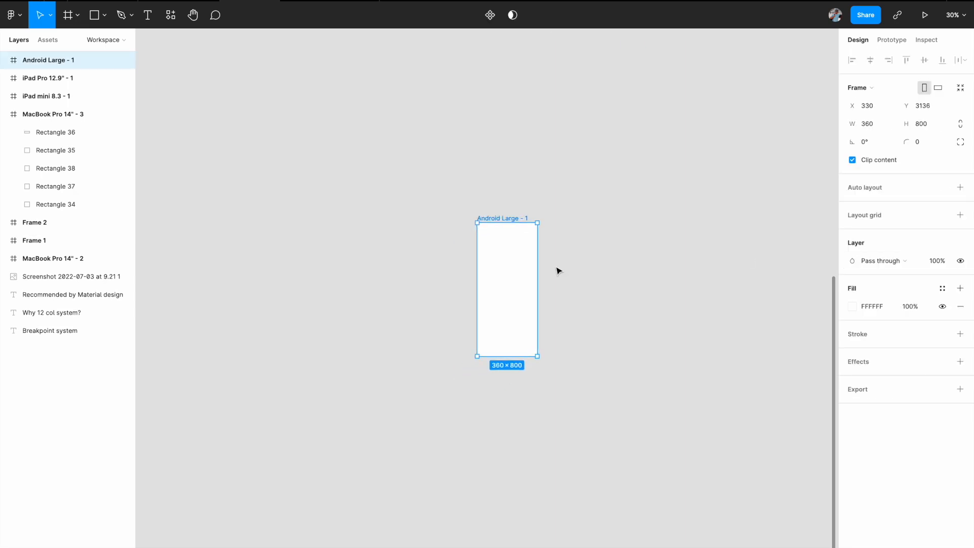
# - Add a layout grid to the Android Large frame and make it a column grid with a count of 4
pyautogui.scroll(5, 557, 270)
pyautogui.scroll(-2, 557, 270)
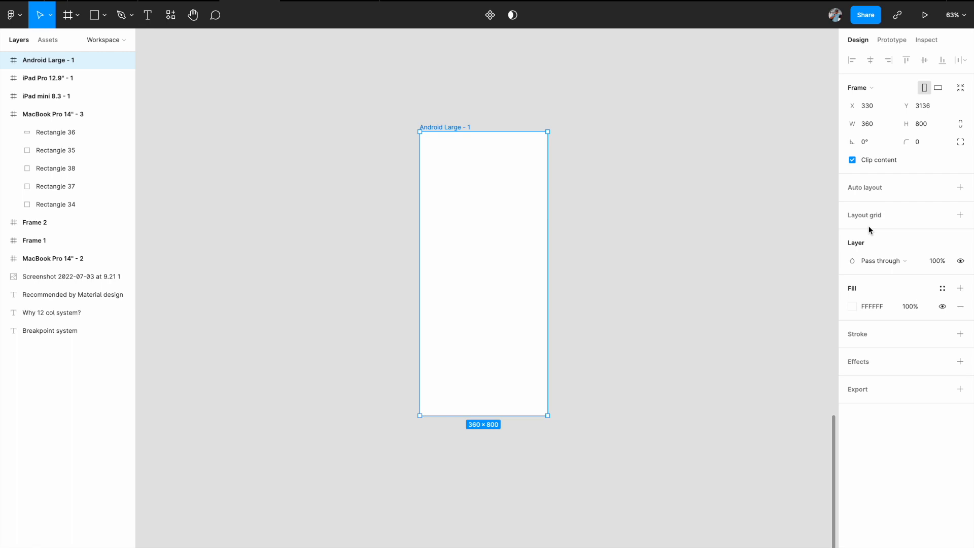
pyautogui.hscroll(-3, 639, 250)
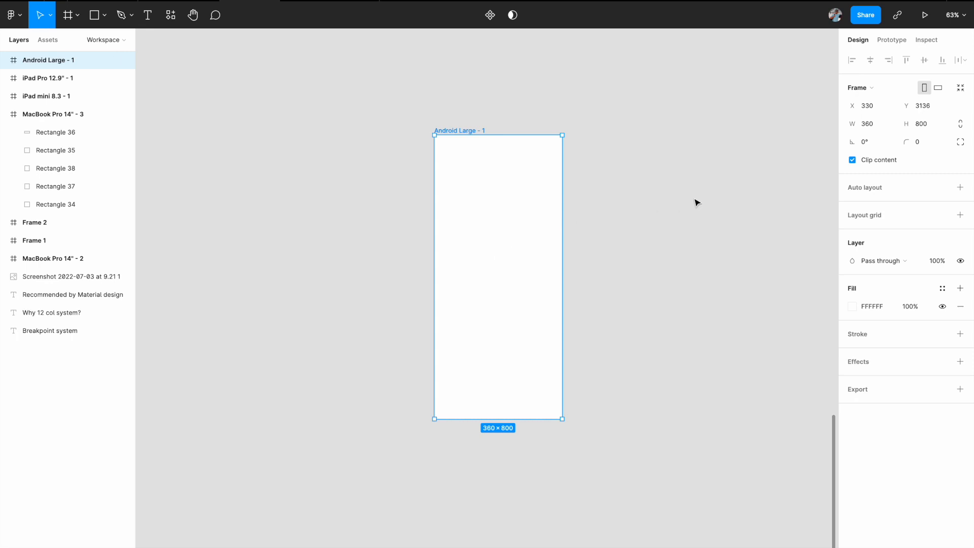
pyautogui.click(960, 215)
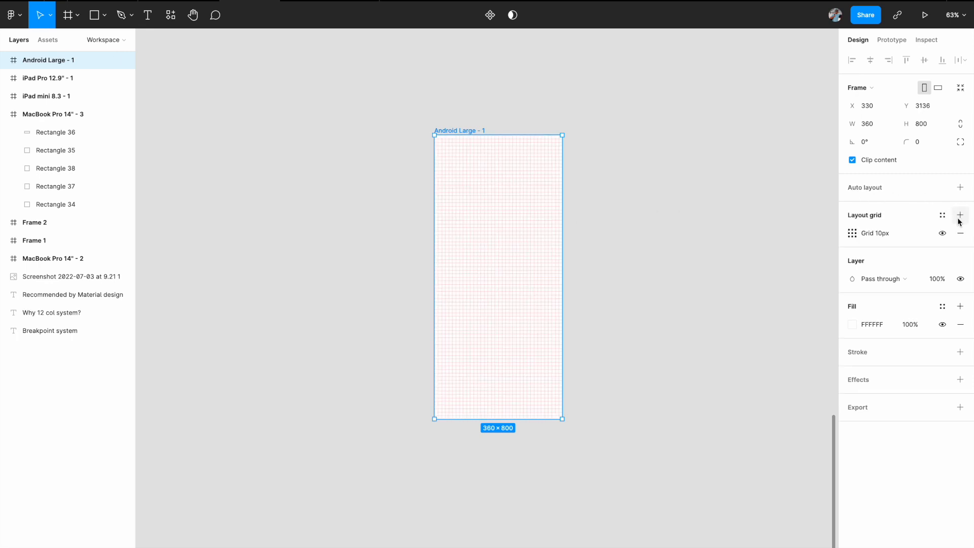
pyautogui.click(852, 233)
pyautogui.click(733, 235)
pyautogui.click(738, 250)
pyautogui.write('4')
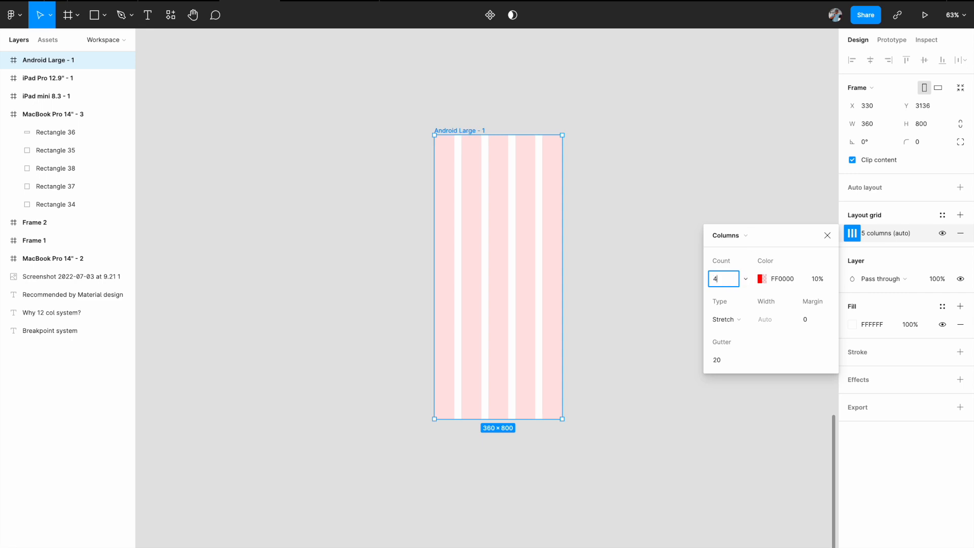
pyautogui.press('Return')
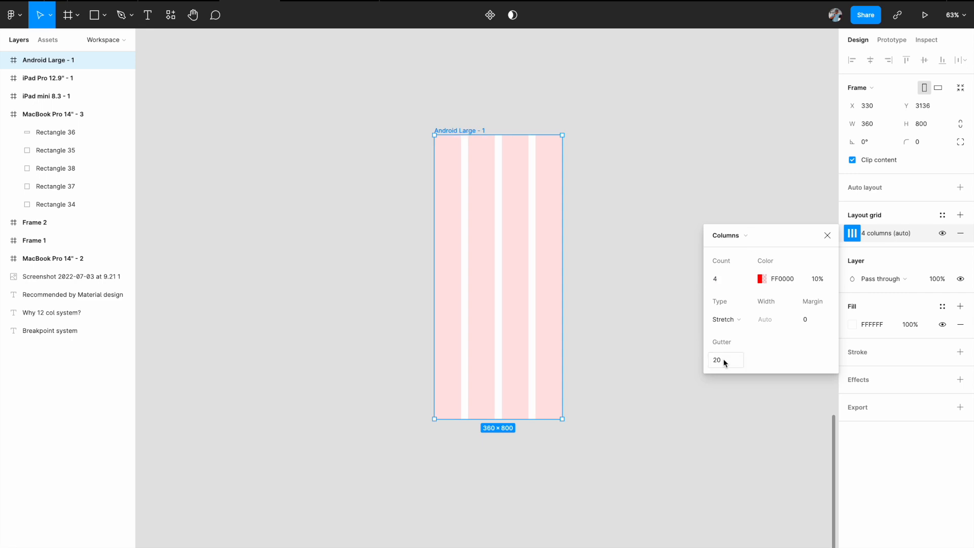
# - Set the Android Large column grid's margin to 16 and its gutter to 8
pyautogui.click(810, 319)
pyautogui.write('16')
pyautogui.press('Return')
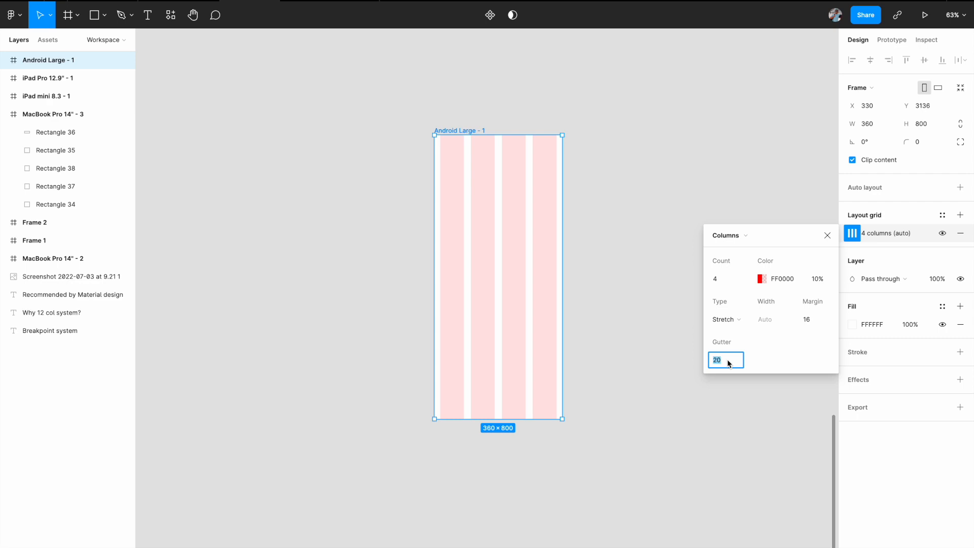
pyautogui.write('8')
pyautogui.press('Return')
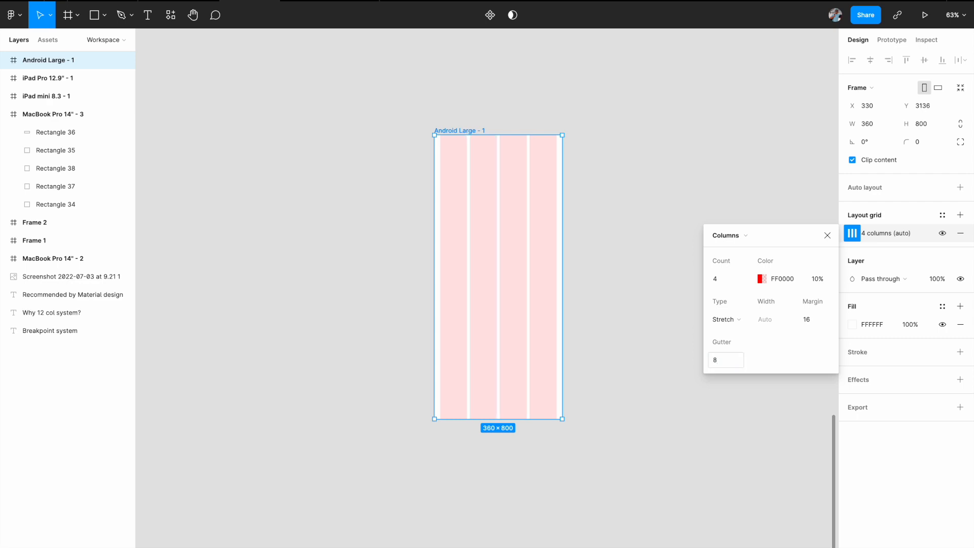
# - Set the gutter of the Android Large frame's column grid to 16
pyautogui.click(709, 363)
pyautogui.write('16')
pyautogui.press('Return')
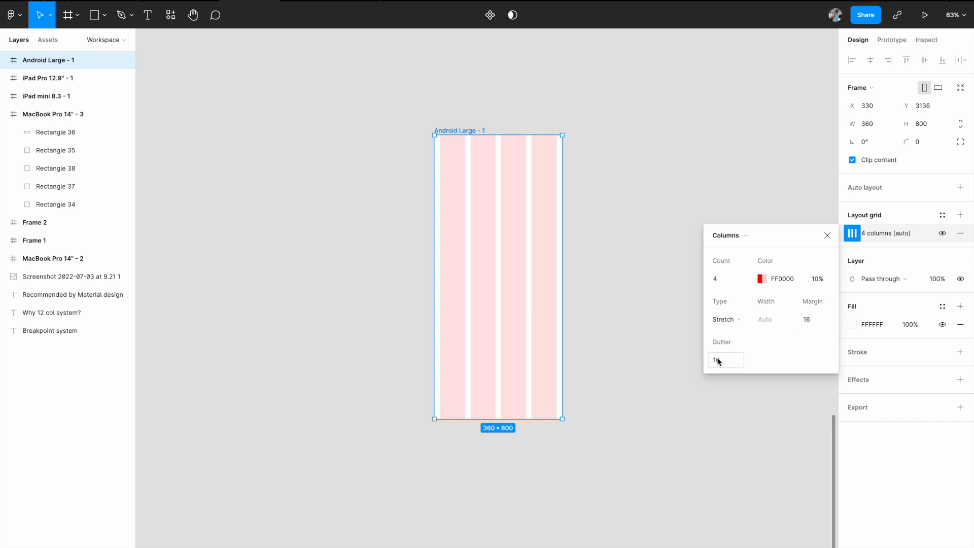
# - Widen the Android Large frame from its right edge to about 387 to test the stretching columns, and deselect it
pyautogui.scroll(5, 603, 382)
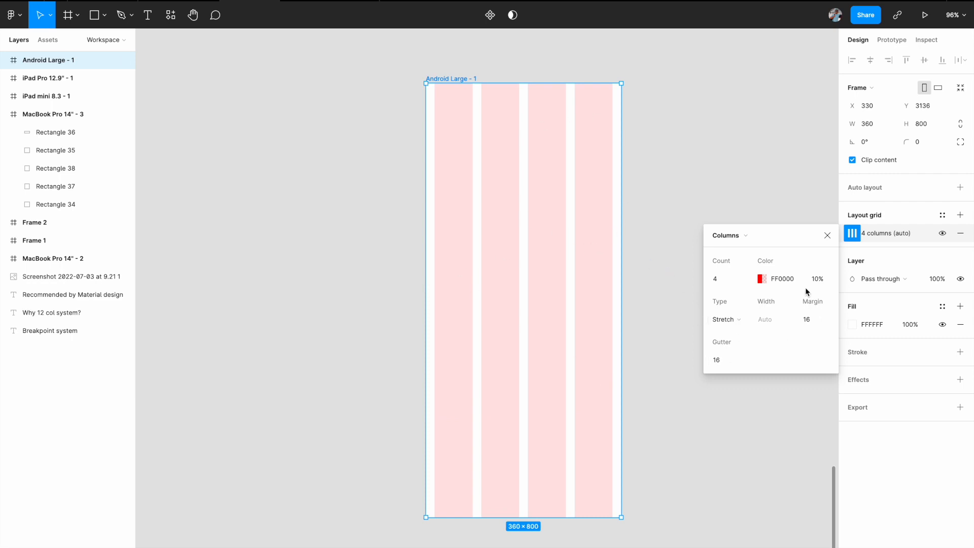
pyautogui.click(625, 290)
pyautogui.moveTo(625, 289)
pyautogui.mouseDown()
pyautogui.moveTo(646, 289)
pyautogui.moveTo(635, 290)
pyautogui.mouseUp()
pyautogui.click(677, 227)
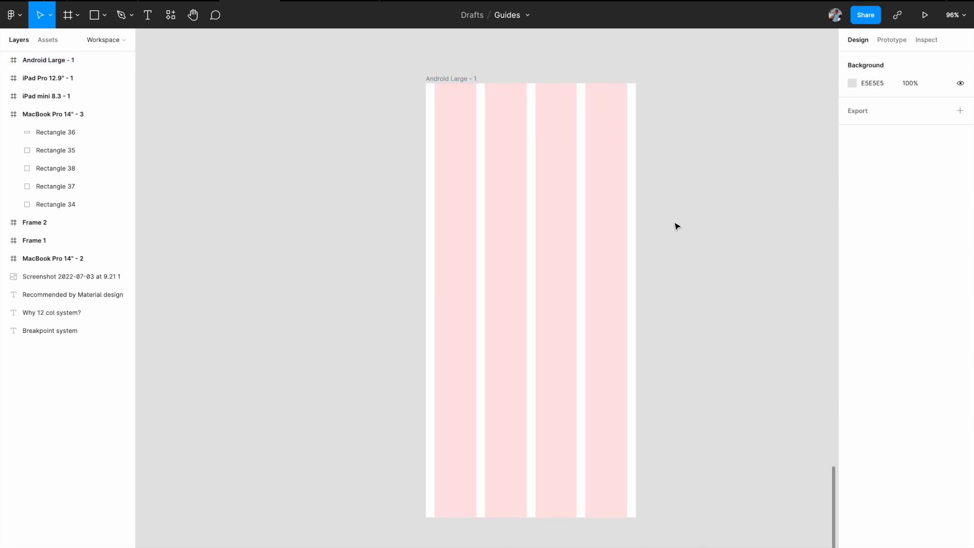
# - Select the Android Large, iPad Pro 12.9" and iPad mini 8.3 frames in turn to review their column grids
pyautogui.hscroll(3, 674, 224)
pyautogui.click(402, 72)
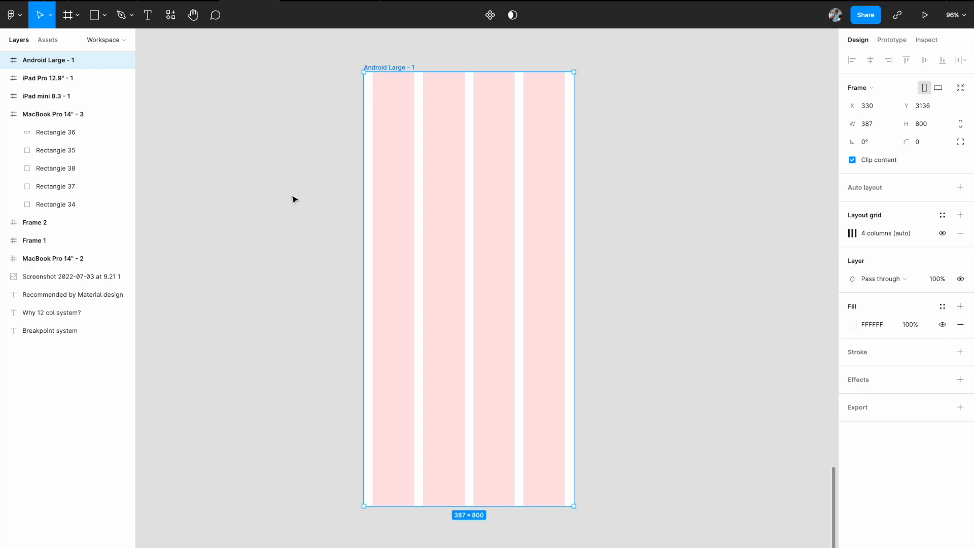
pyautogui.scroll(-4, 292, 199)
pyautogui.scroll(8, 293, 198)
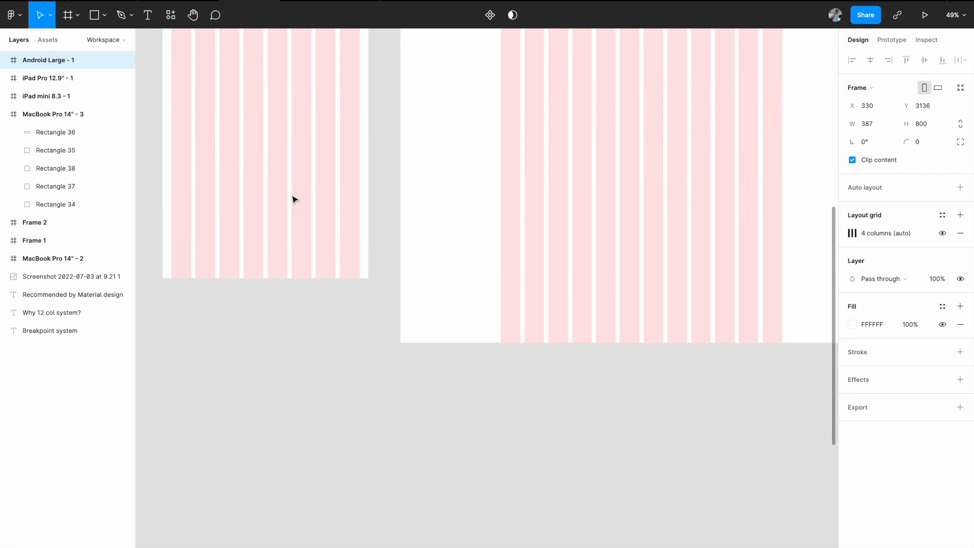
pyautogui.click(455, 102)
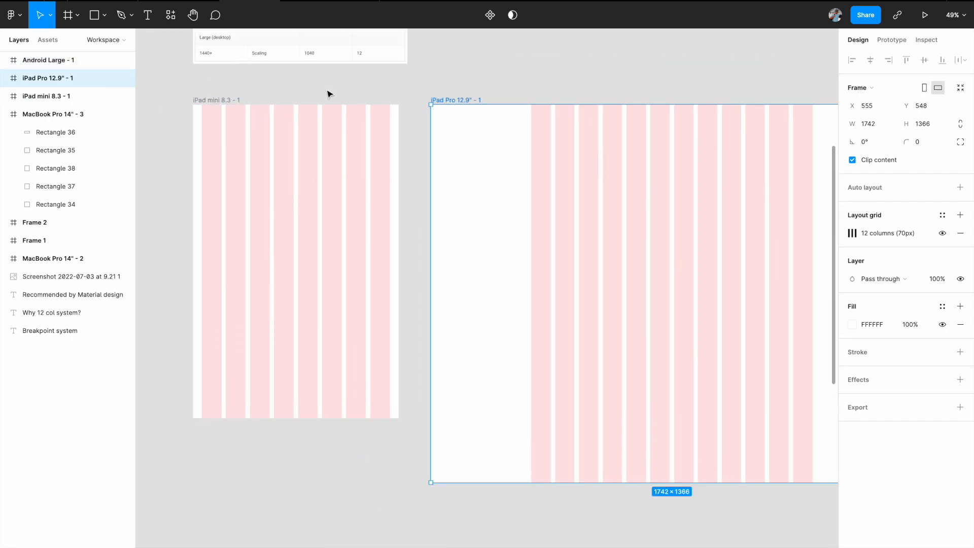
pyautogui.click(211, 101)
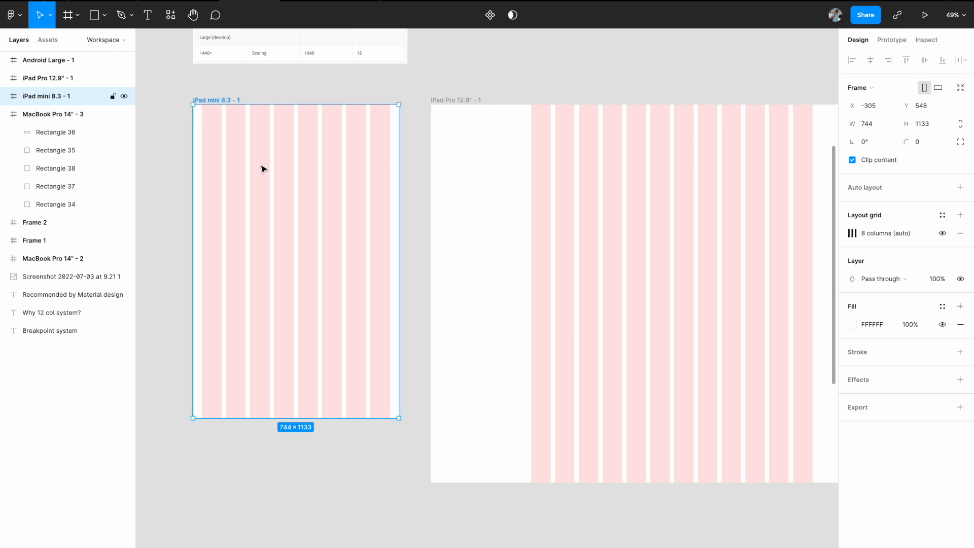
# - Save the 8 px row and 12-column layout grids of the MacBook Pro 14" - 3 frame as the grid style "Website/medium"
pyautogui.scroll(-4, 262, 169)
pyautogui.scroll(5, 262, 169)
pyautogui.hscroll(6, 262, 169)
pyautogui.scroll(3, 338, 189)
pyautogui.scroll(-2, 338, 189)
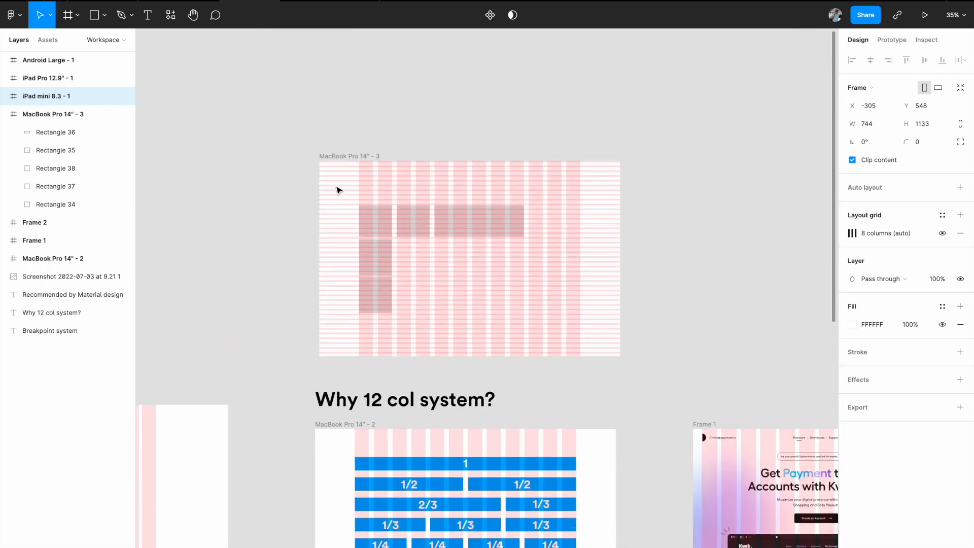
pyautogui.scroll(6, 337, 190)
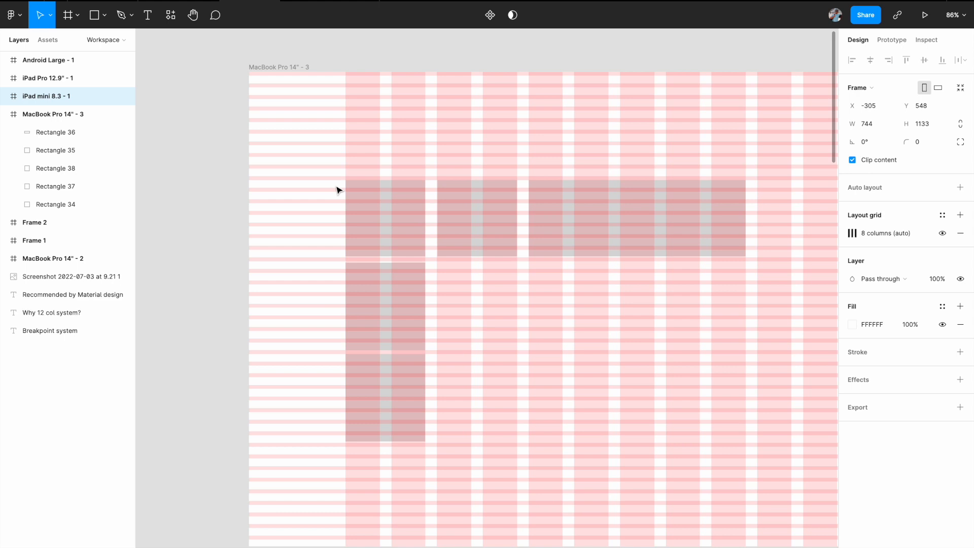
pyautogui.scroll(-3, 338, 190)
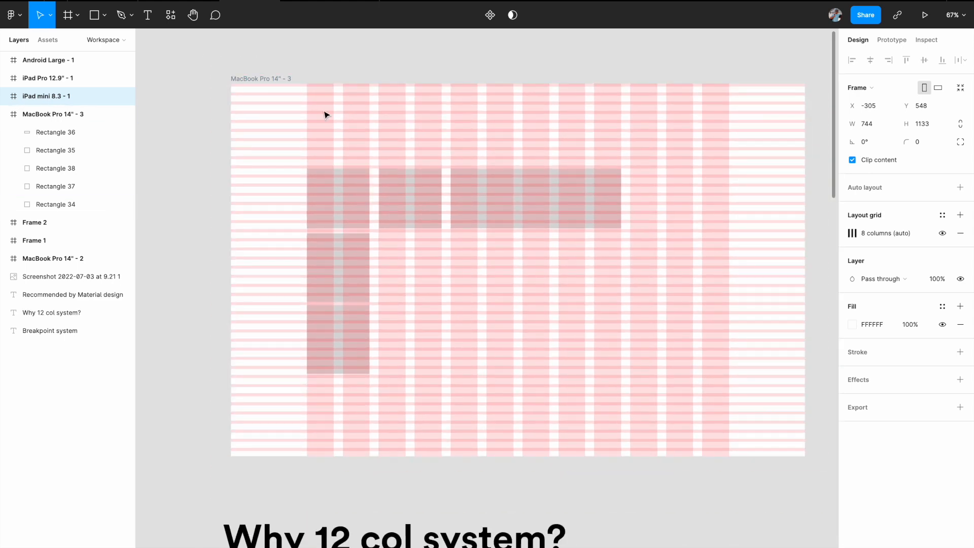
pyautogui.click(264, 79)
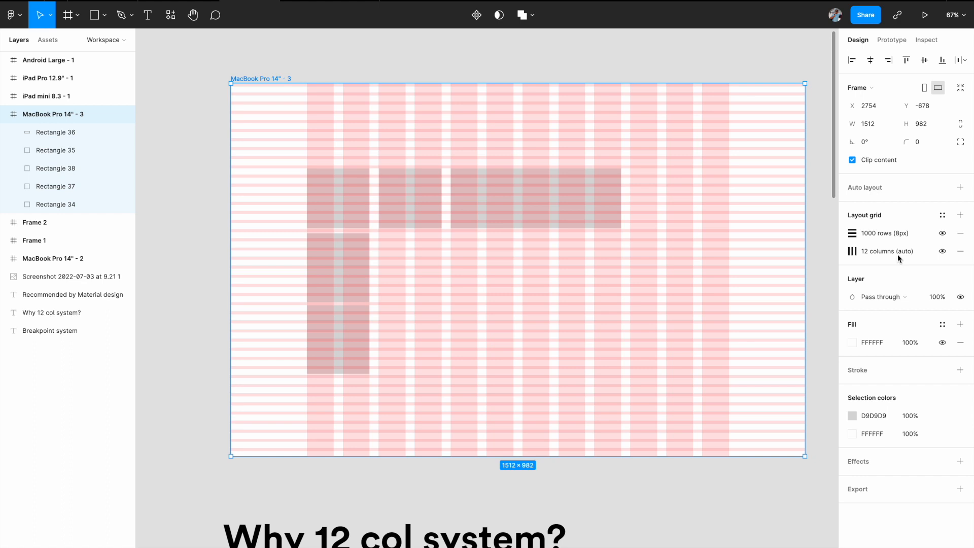
pyautogui.click(943, 217)
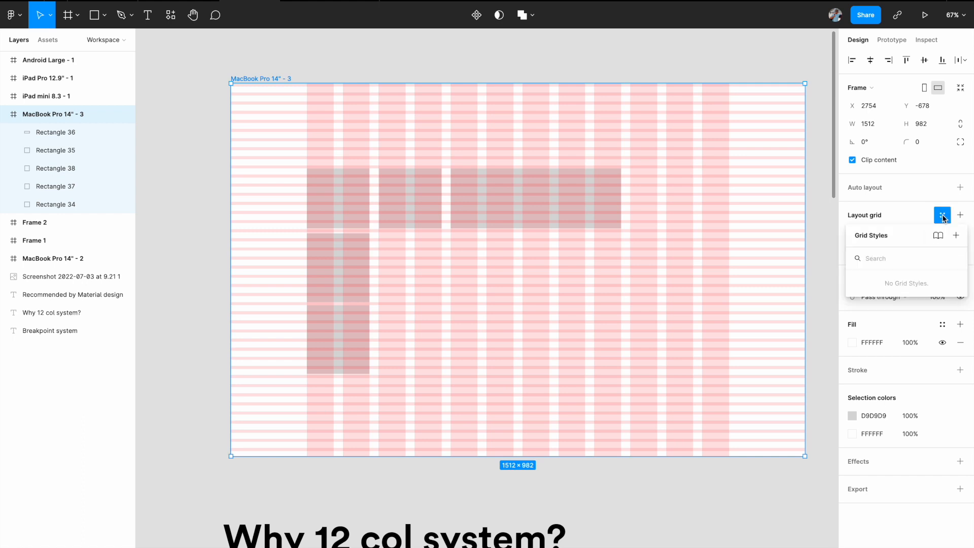
pyautogui.click(957, 237)
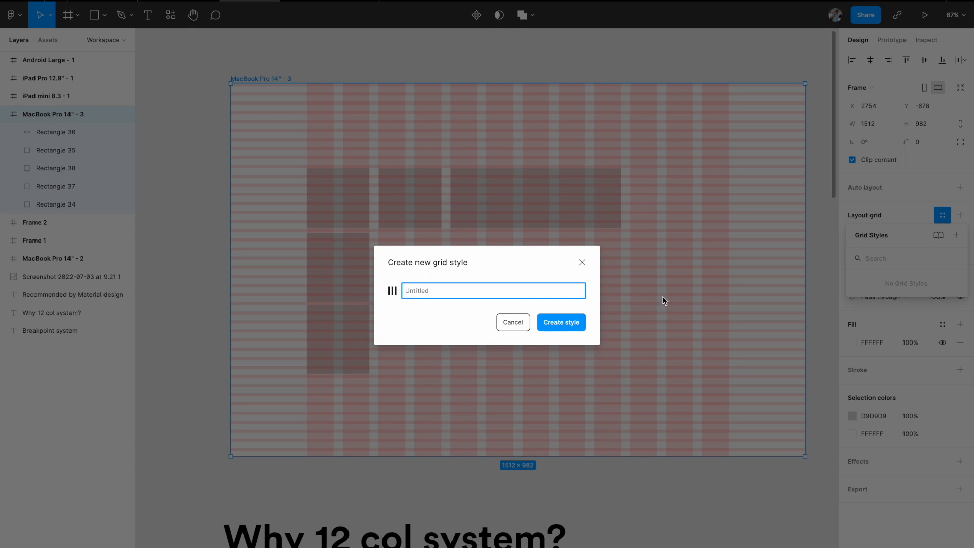
pyautogui.write('W')
pyautogui.write('ebsite/,ediedium')
pyautogui.click(570, 323)
# - Save the iPad mini 8.3 frame's column grid as the grid style "Website/tablet" and open the list of grid styles
pyautogui.scroll(-5, 577, 328)
pyautogui.scroll(-6, 577, 328)
pyautogui.hscroll(-6, 577, 328)
pyautogui.scroll(-3, 576, 328)
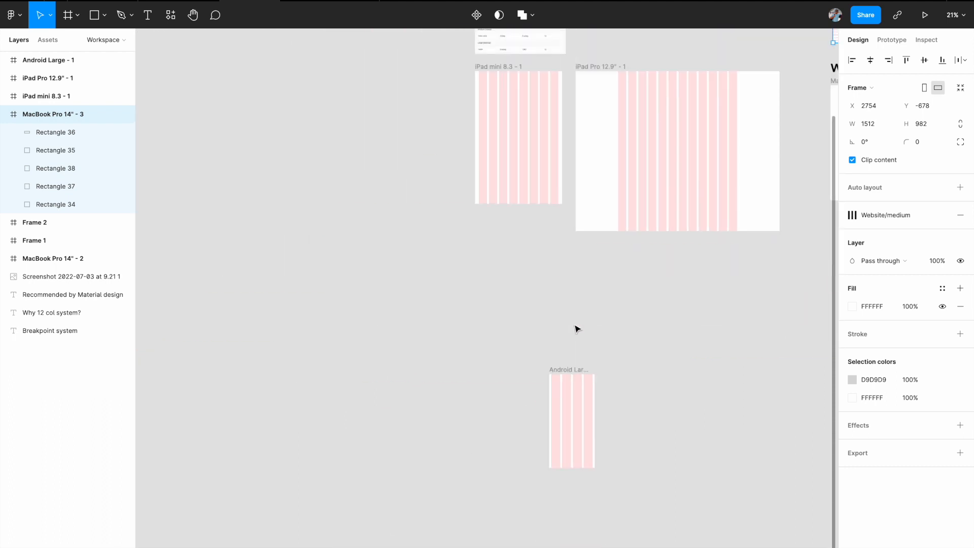
pyautogui.scroll(3, 576, 328)
pyautogui.scroll(5, 545, 238)
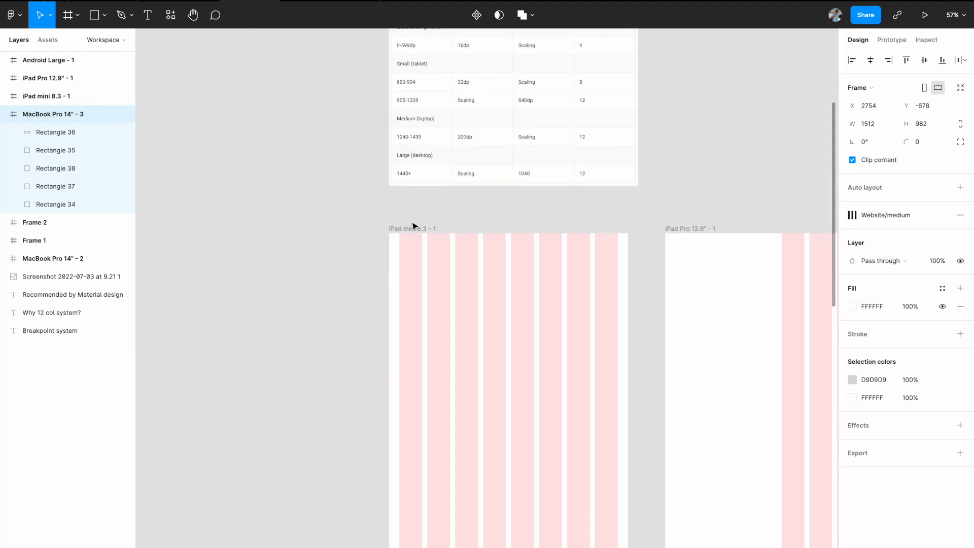
pyautogui.click(413, 228)
pyautogui.click(942, 214)
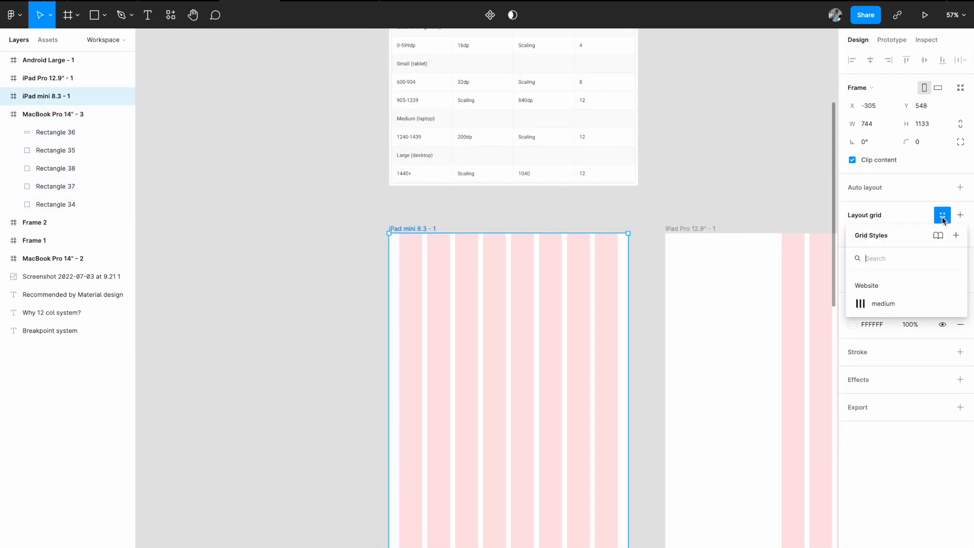
pyautogui.click(956, 236)
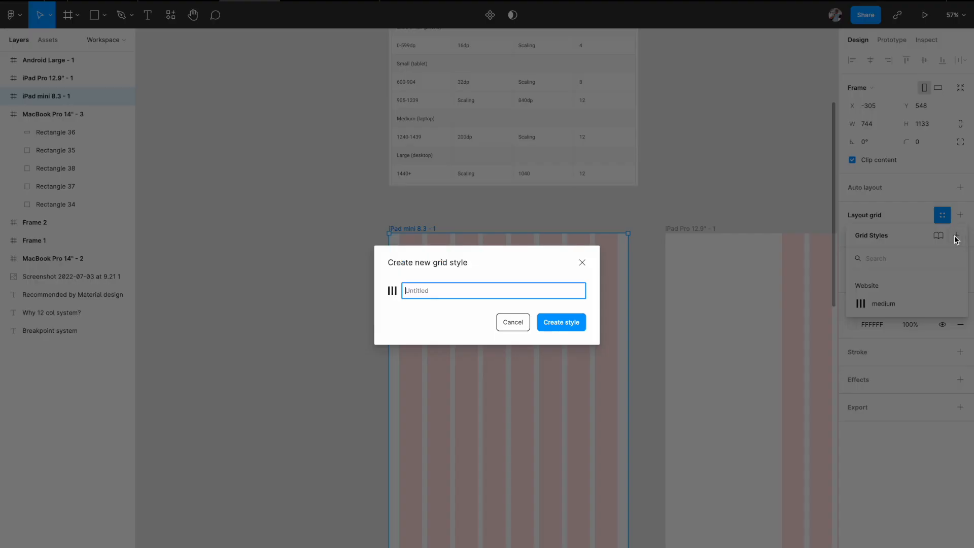
pyautogui.write('Website/tablet')
pyautogui.press('Return')
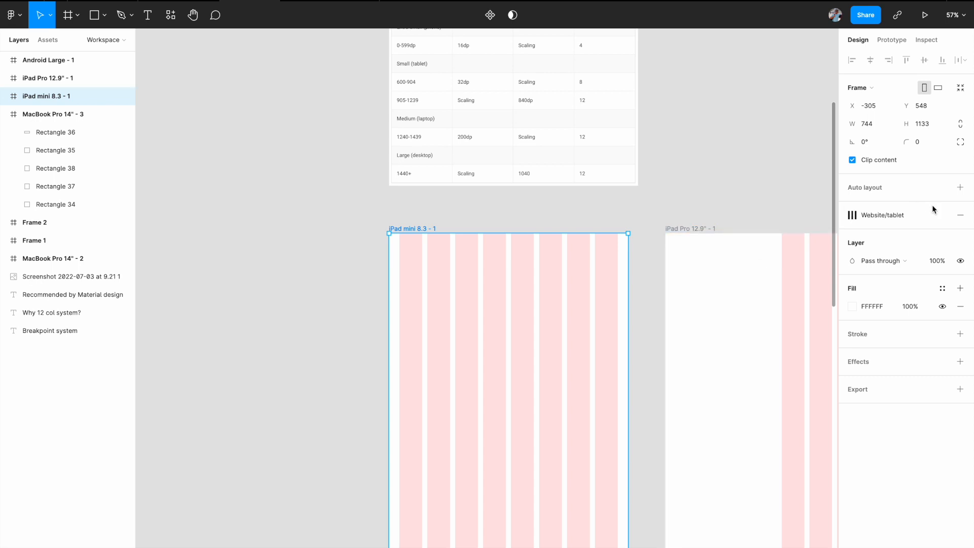
pyautogui.click(854, 215)
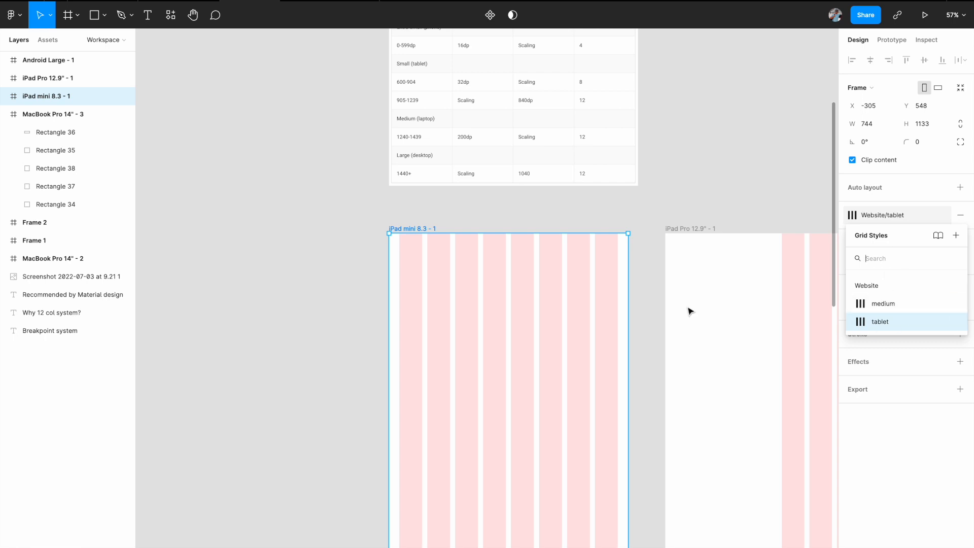
# - Save the Android Large frame's 4-column layout grid as the grid style "Website/Mobile"
pyautogui.scroll(-5, 560, 350)
pyautogui.scroll(-6, 558, 350)
pyautogui.click(552, 397)
pyautogui.scroll(4, 552, 399)
pyautogui.scroll(-4, 554, 404)
pyautogui.scroll(5, 554, 404)
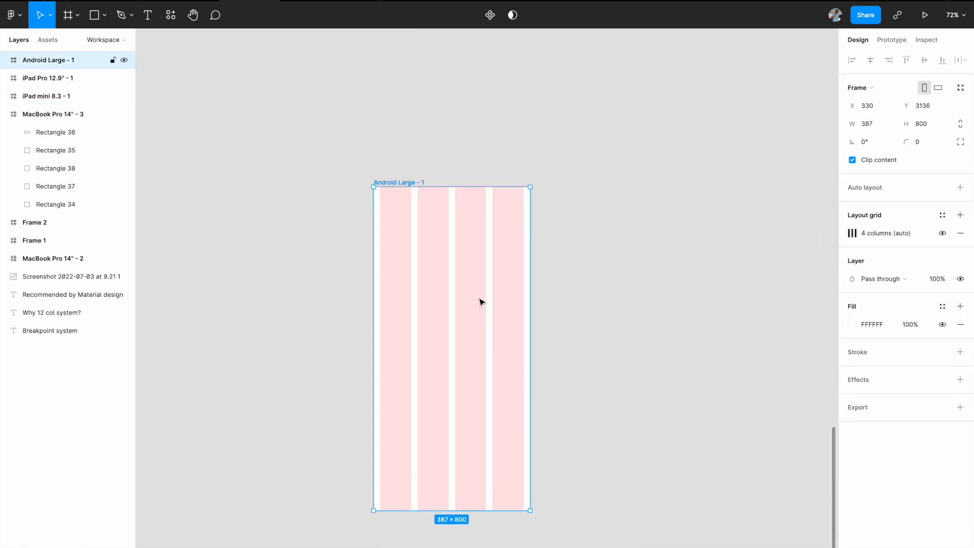
pyautogui.click(942, 215)
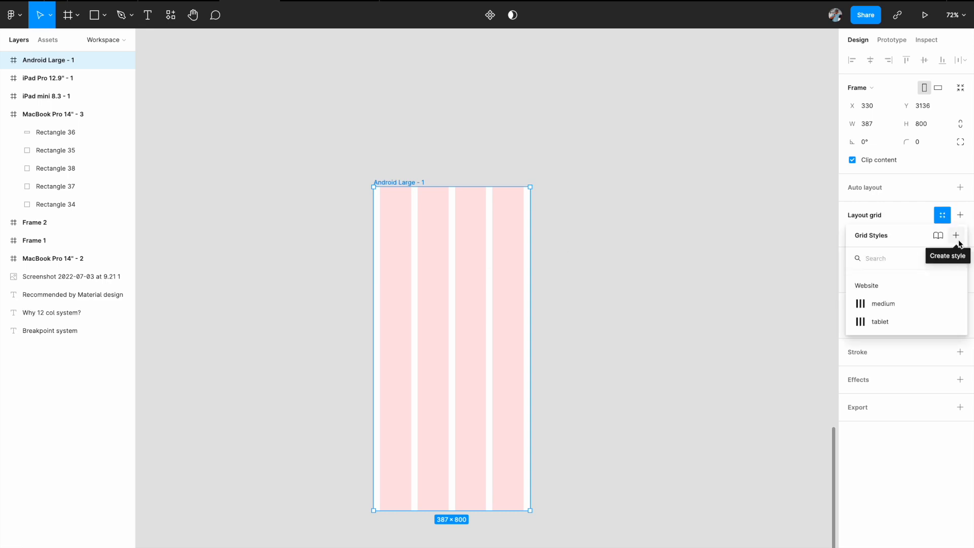
pyautogui.click(956, 236)
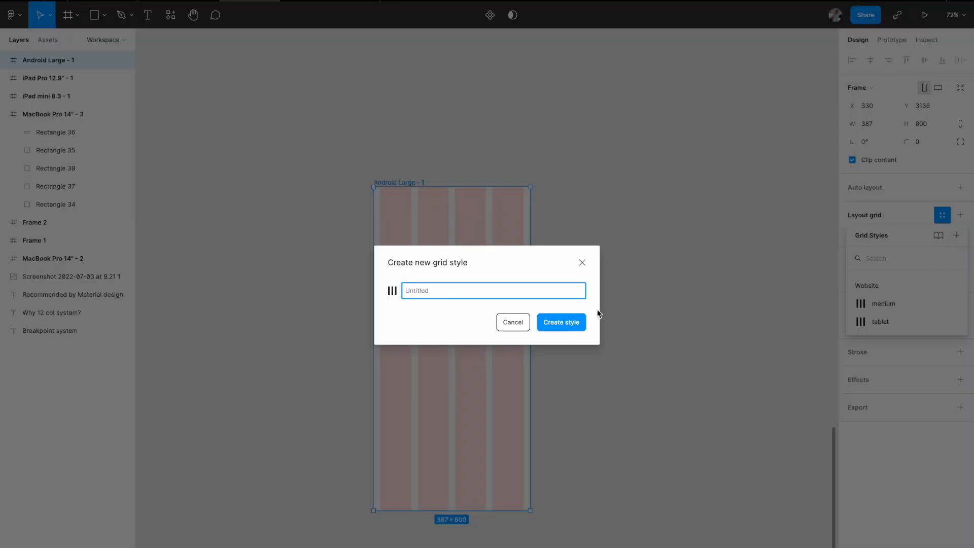
pyautogui.write('Website/Mobile')
pyautogui.press('Return')
# - Deselect and reselect the Android Large frame to check its applied grid style and open the list of grid styles
pyautogui.click(576, 280)
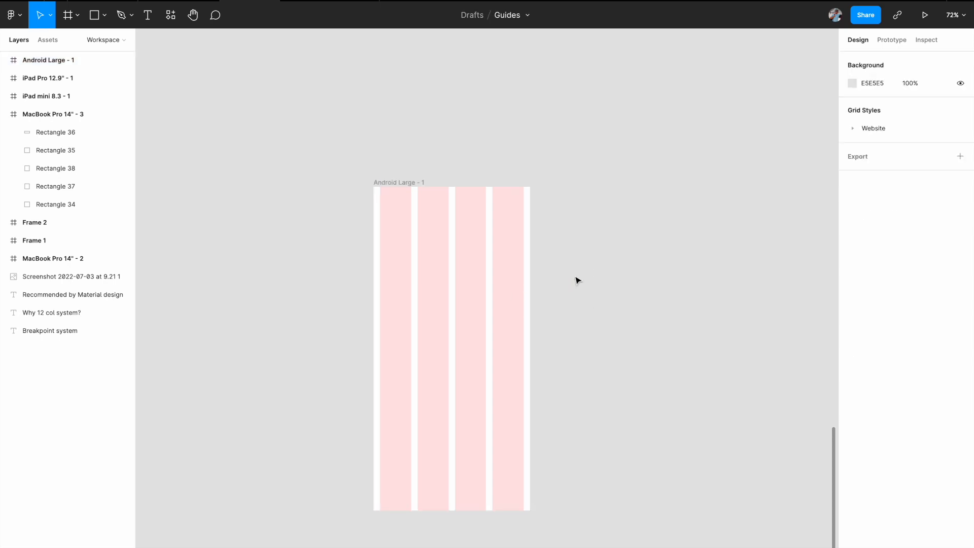
pyautogui.click(401, 183)
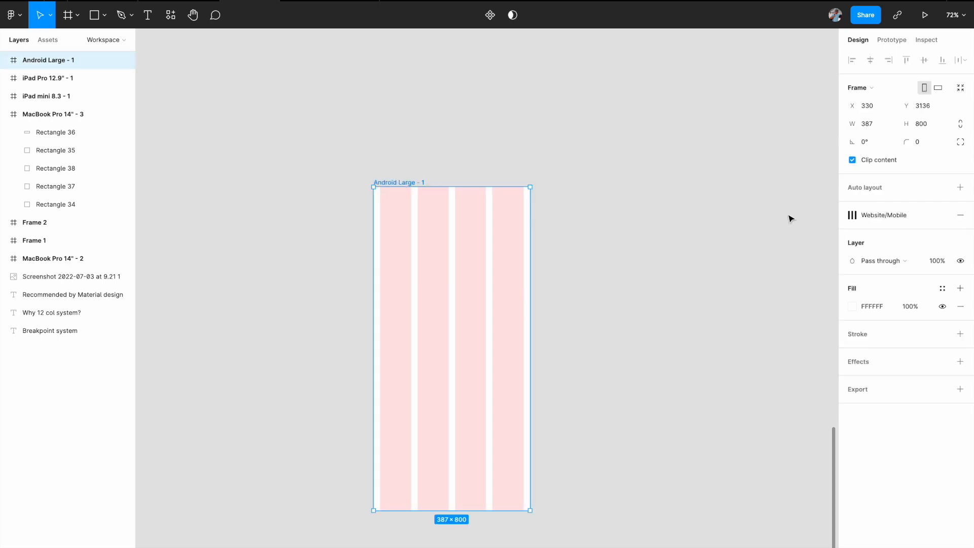
pyautogui.click(860, 215)
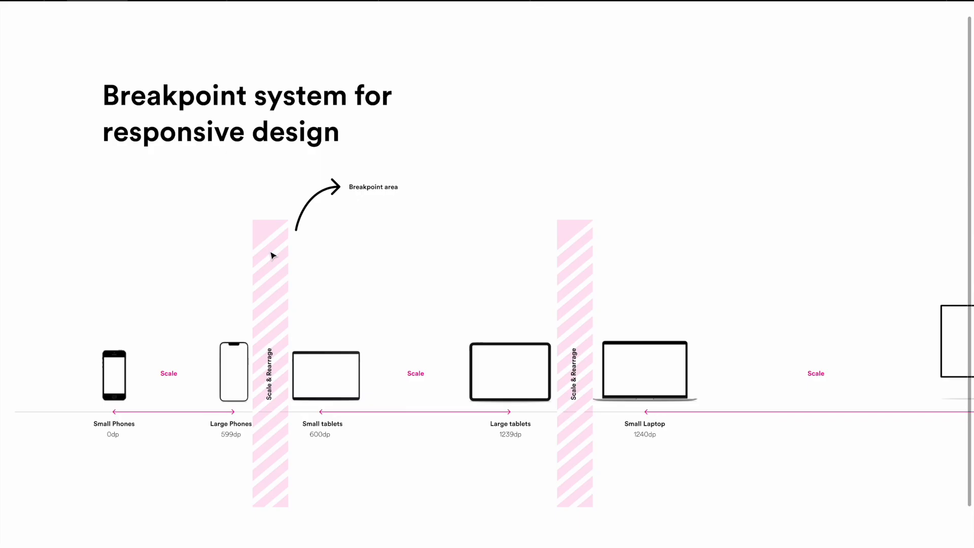
# - Examine the responsive design breakpoint diagram, comparing the scale ranges and the scale-and-rearrange areas between phones, tablets and laptops
pyautogui.scroll(-1, 270, 253)
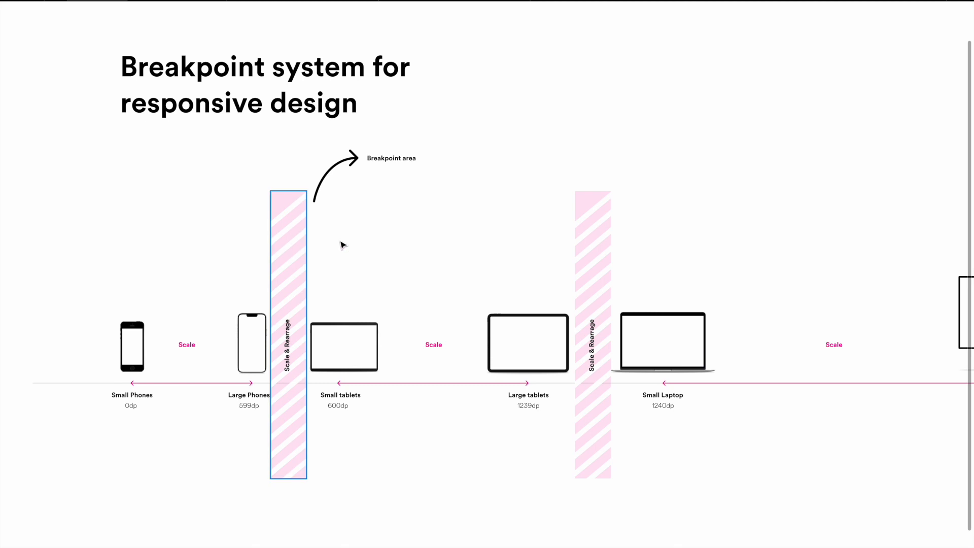
pyautogui.hscroll(4, 599, 238)
pyautogui.hscroll(2, 599, 239)
pyautogui.hscroll(-5, 747, 250)
pyautogui.scroll(3, 384, 375)
pyautogui.hscroll(-3, 383, 375)
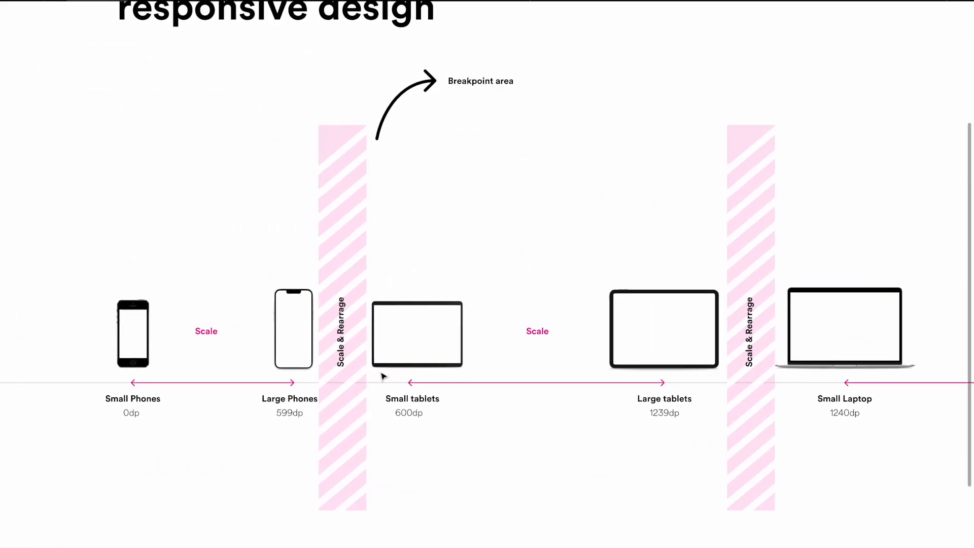
pyautogui.scroll(2, 383, 375)
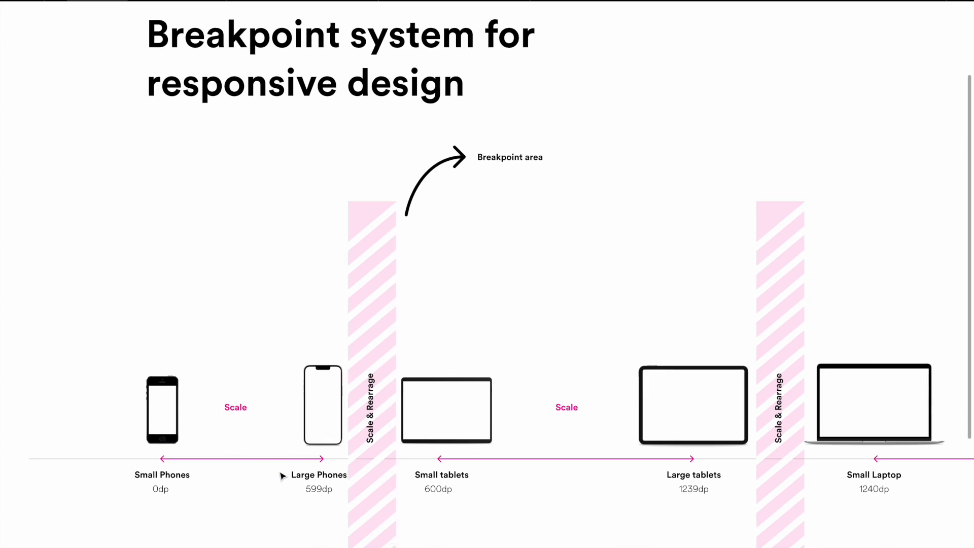
pyautogui.scroll(-1, 282, 475)
pyautogui.scroll(3, 234, 490)
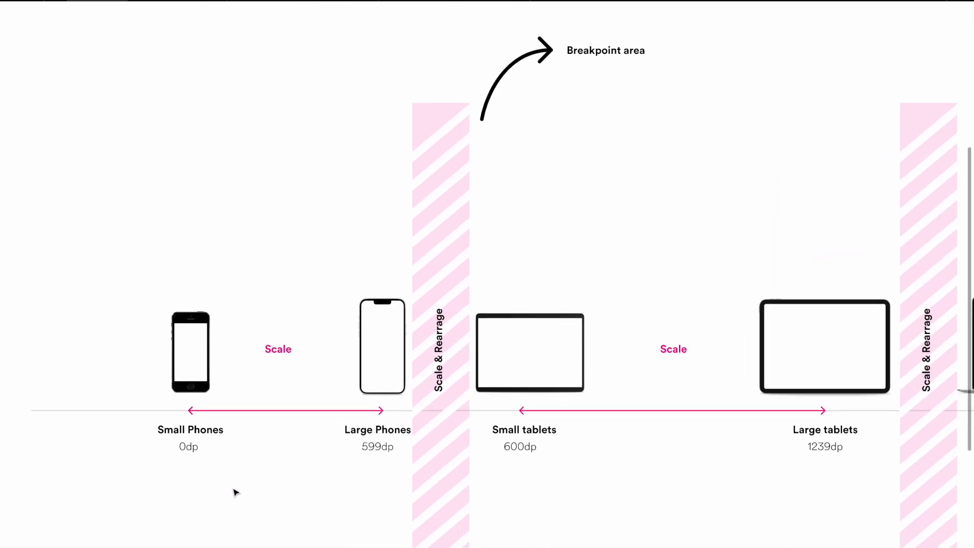